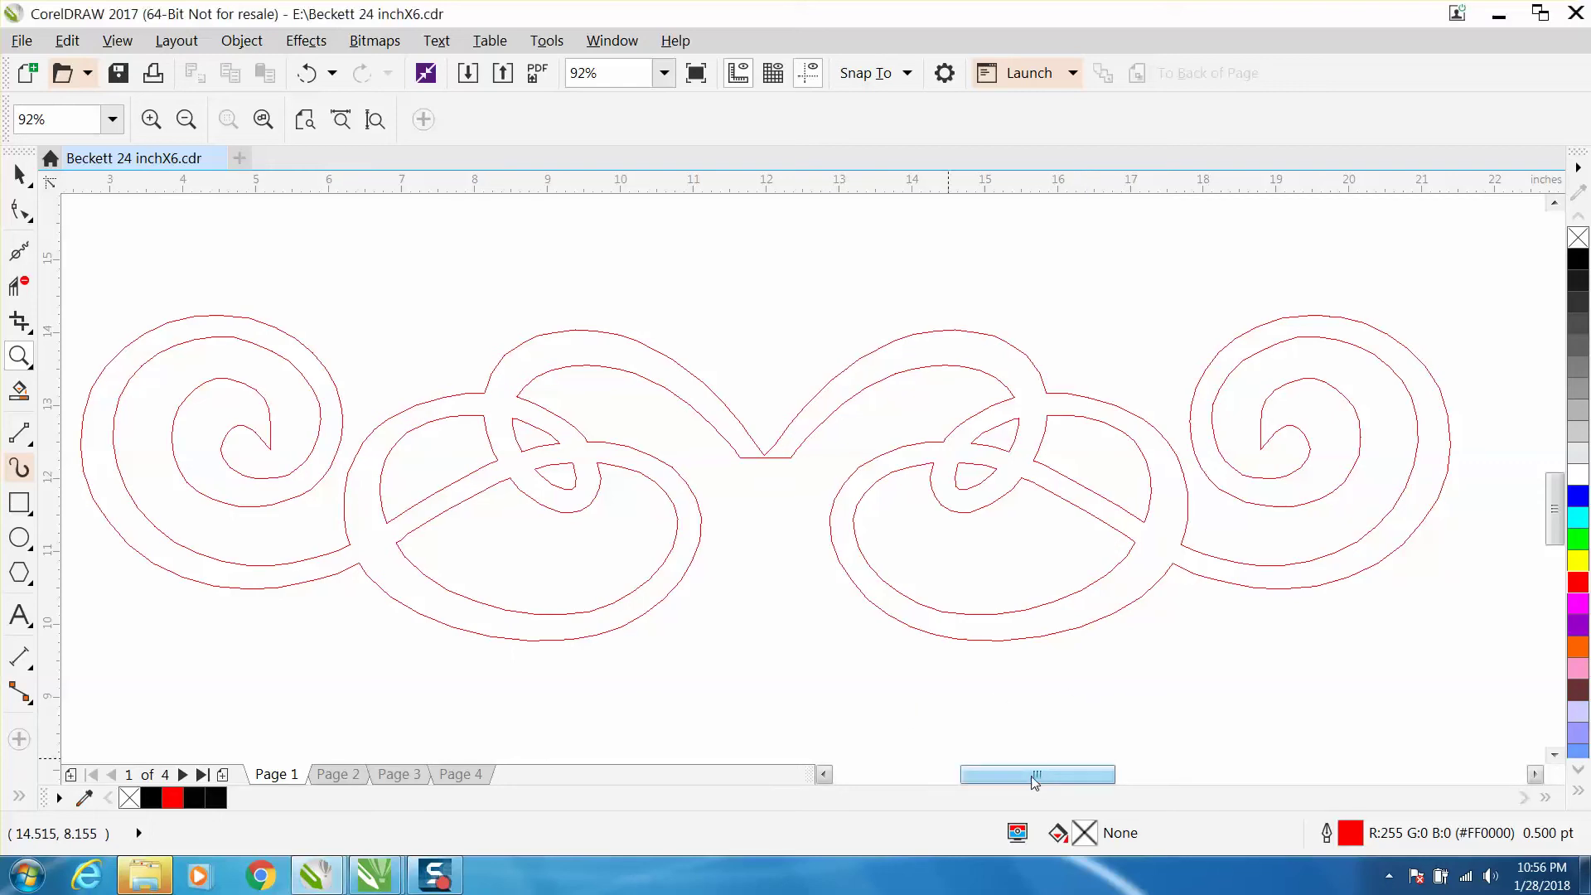
Zoom in to inspect the ornament's centre join, then zoom back out to the whole ornament.
scroll(959, 681, down, 3)
scroll(966, 676, down, 2)
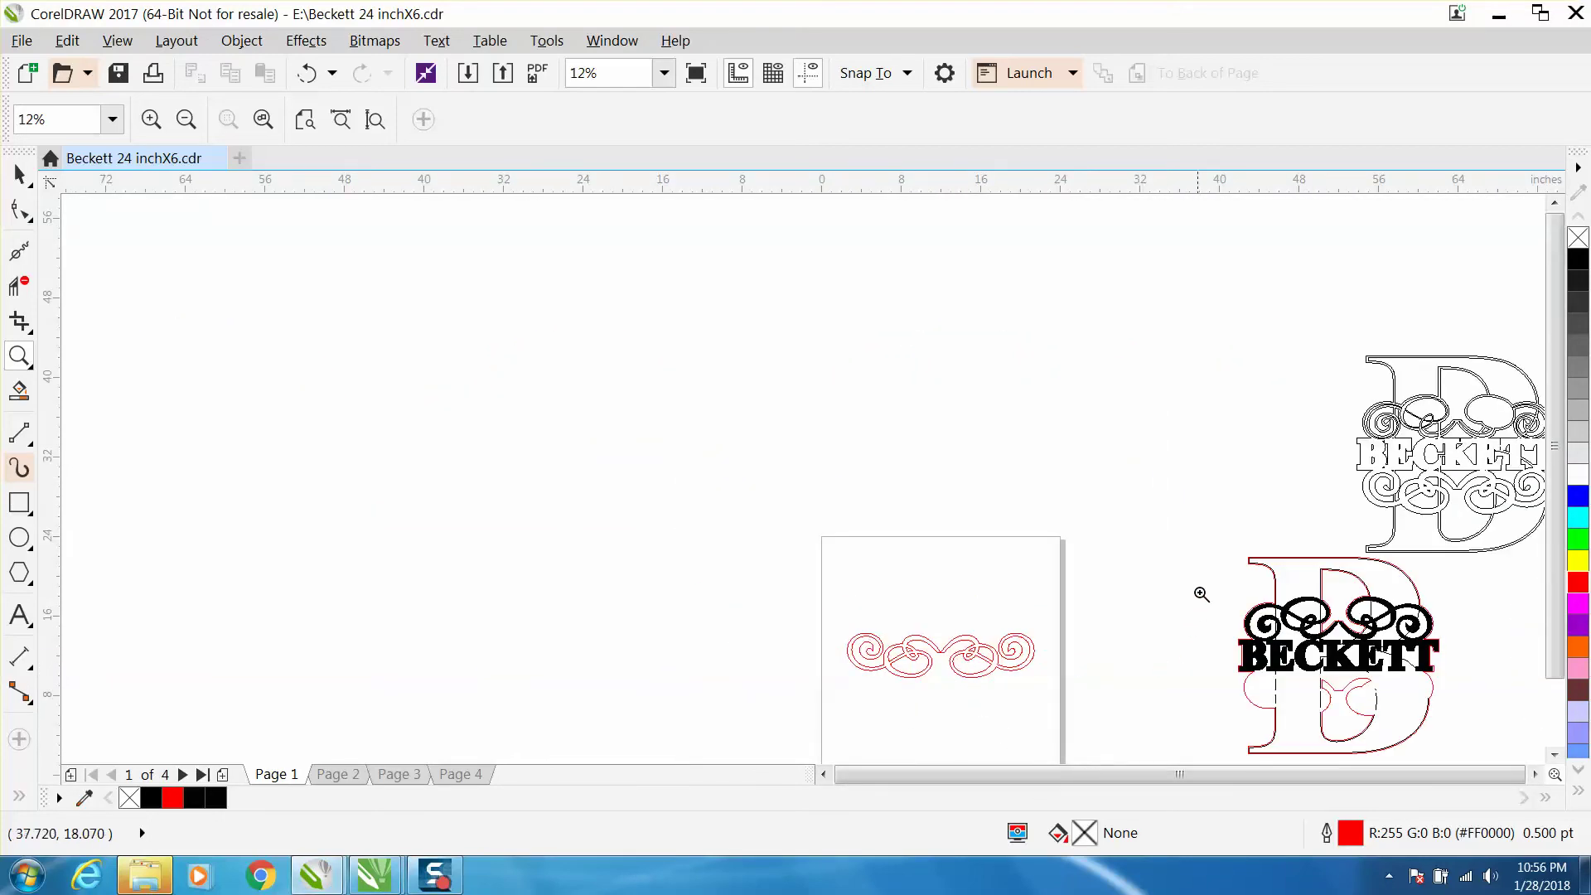
scroll(1436, 689, up, 4)
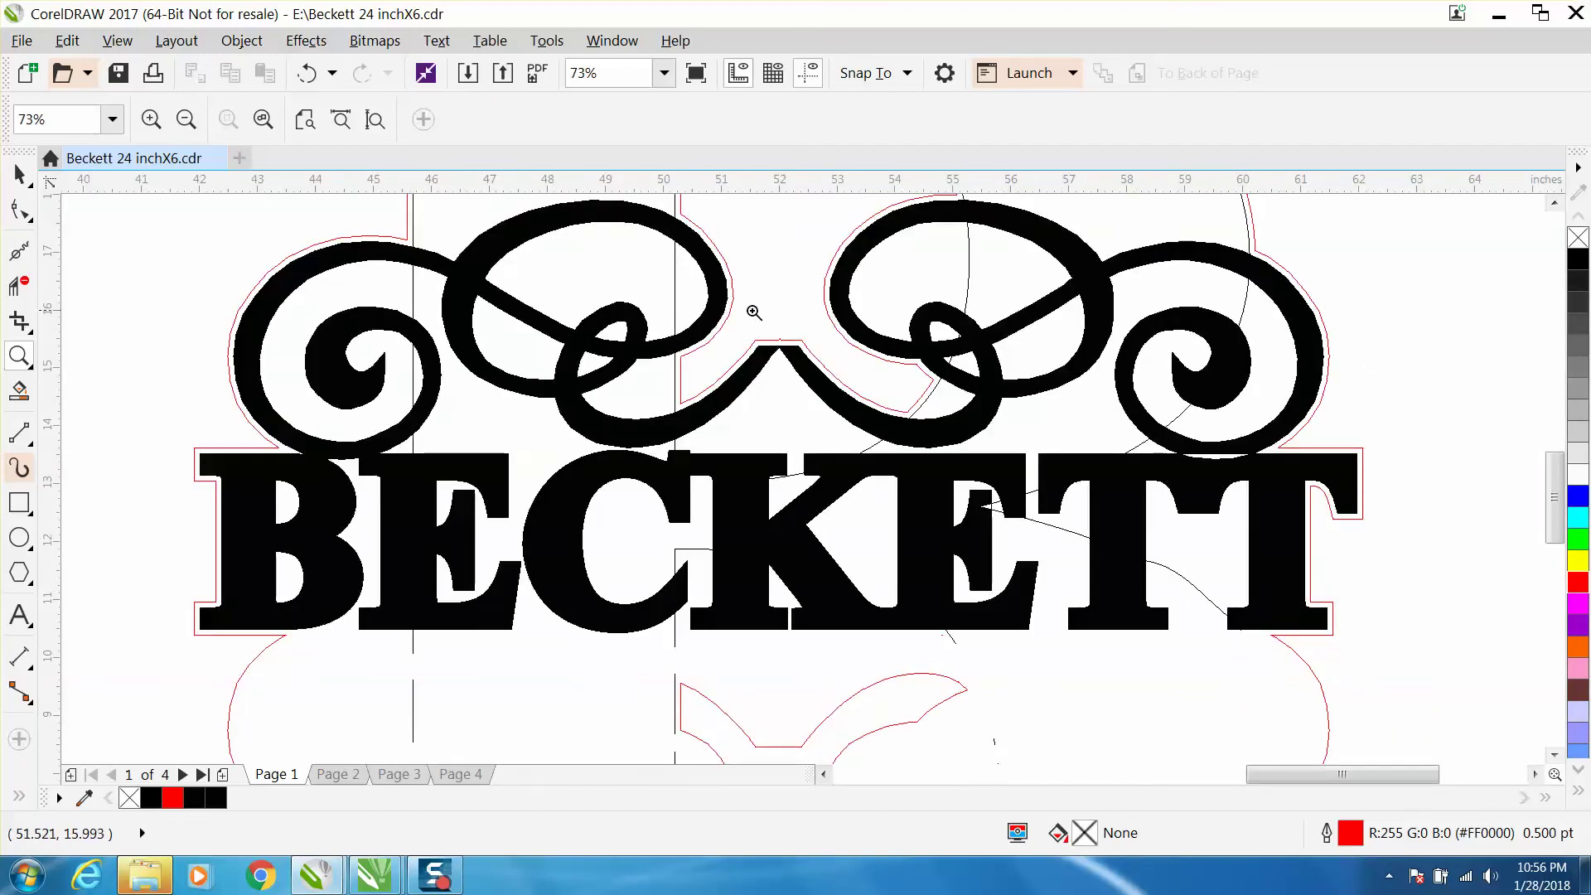
drag(779, 352, 857, 383)
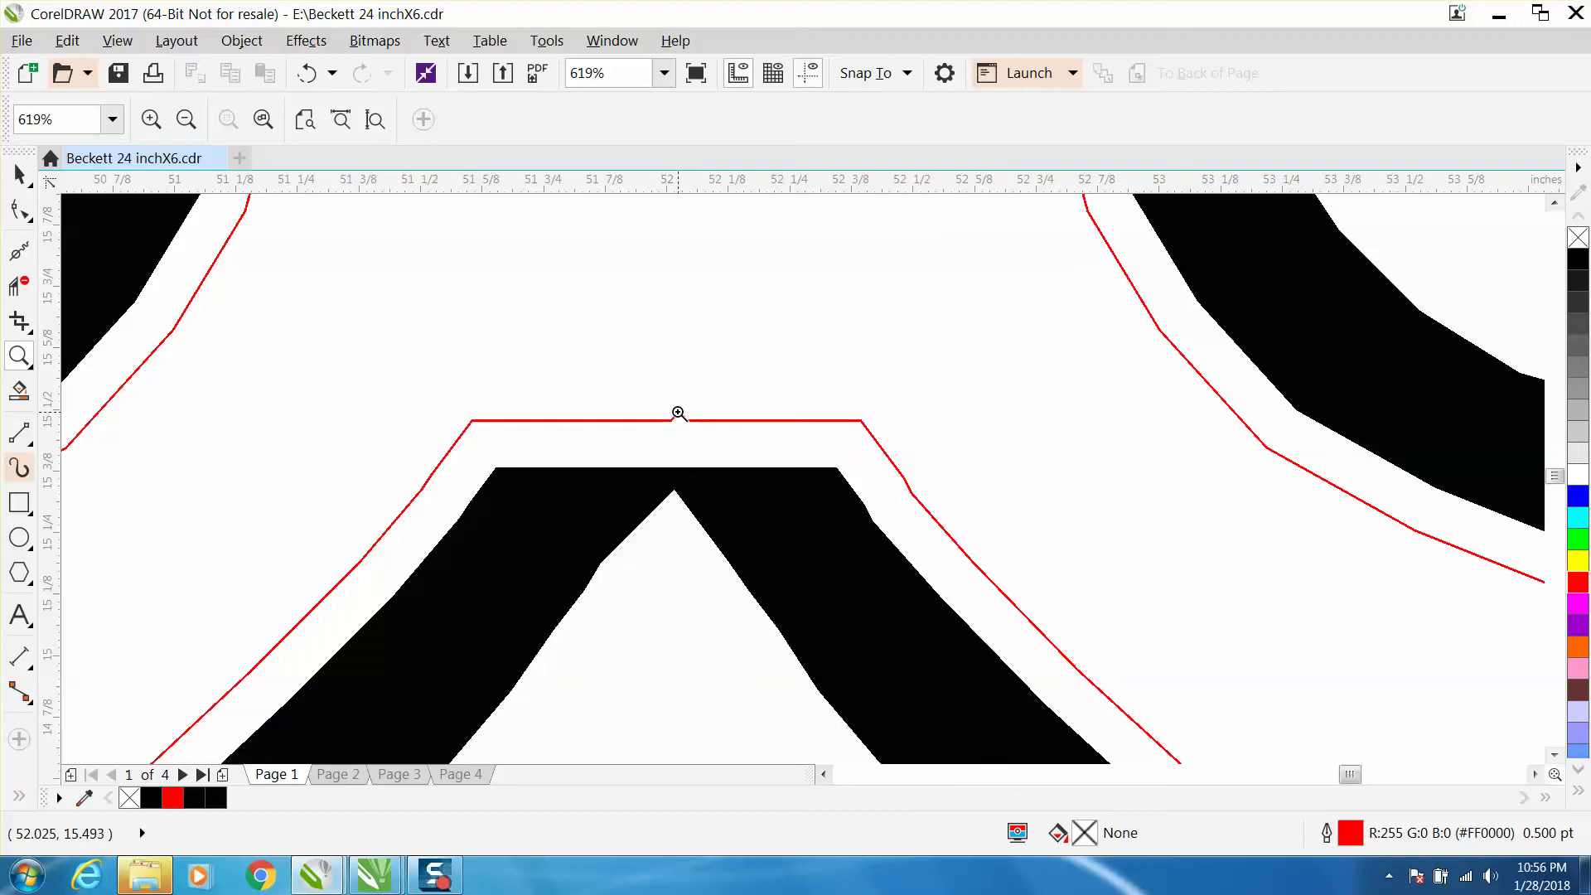
scroll(743, 437, down, 2)
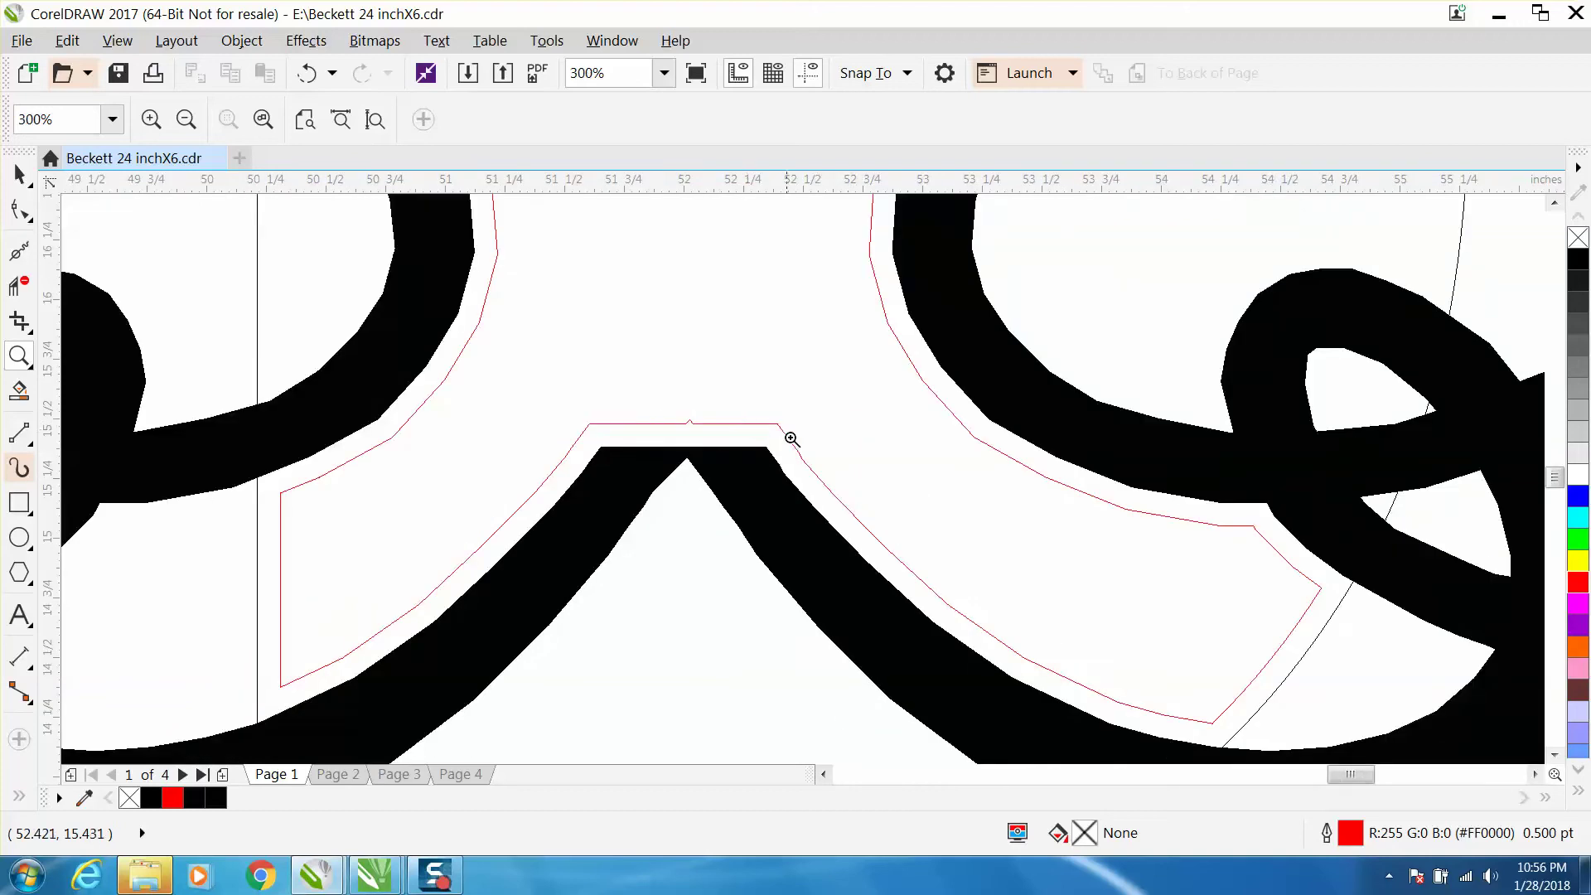
scroll(791, 437, down, 4)
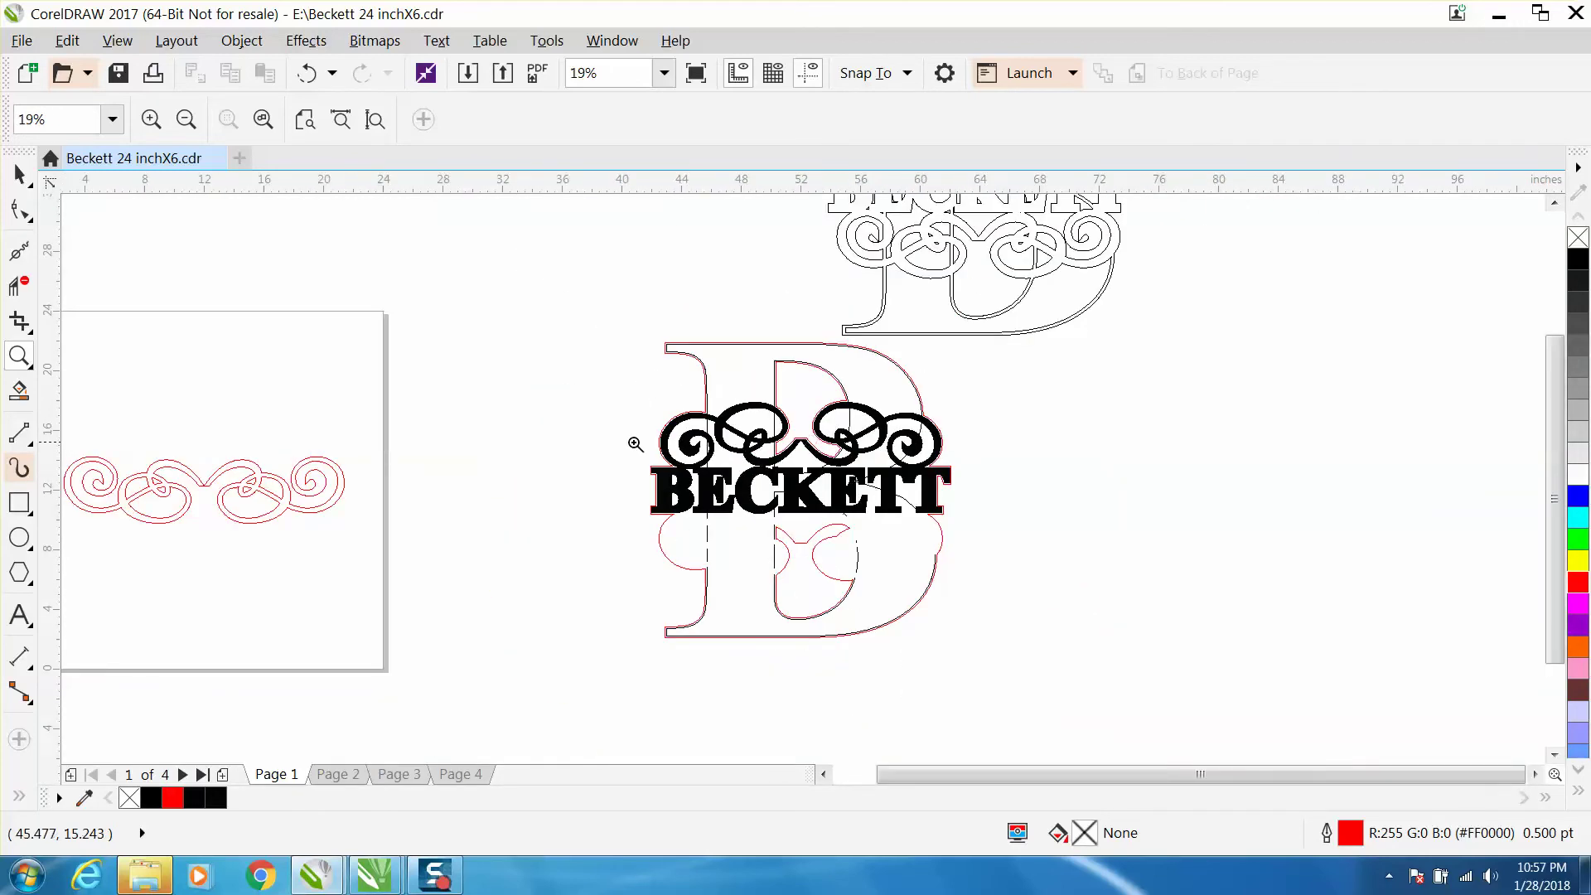
scroll(489, 478, down, 1)
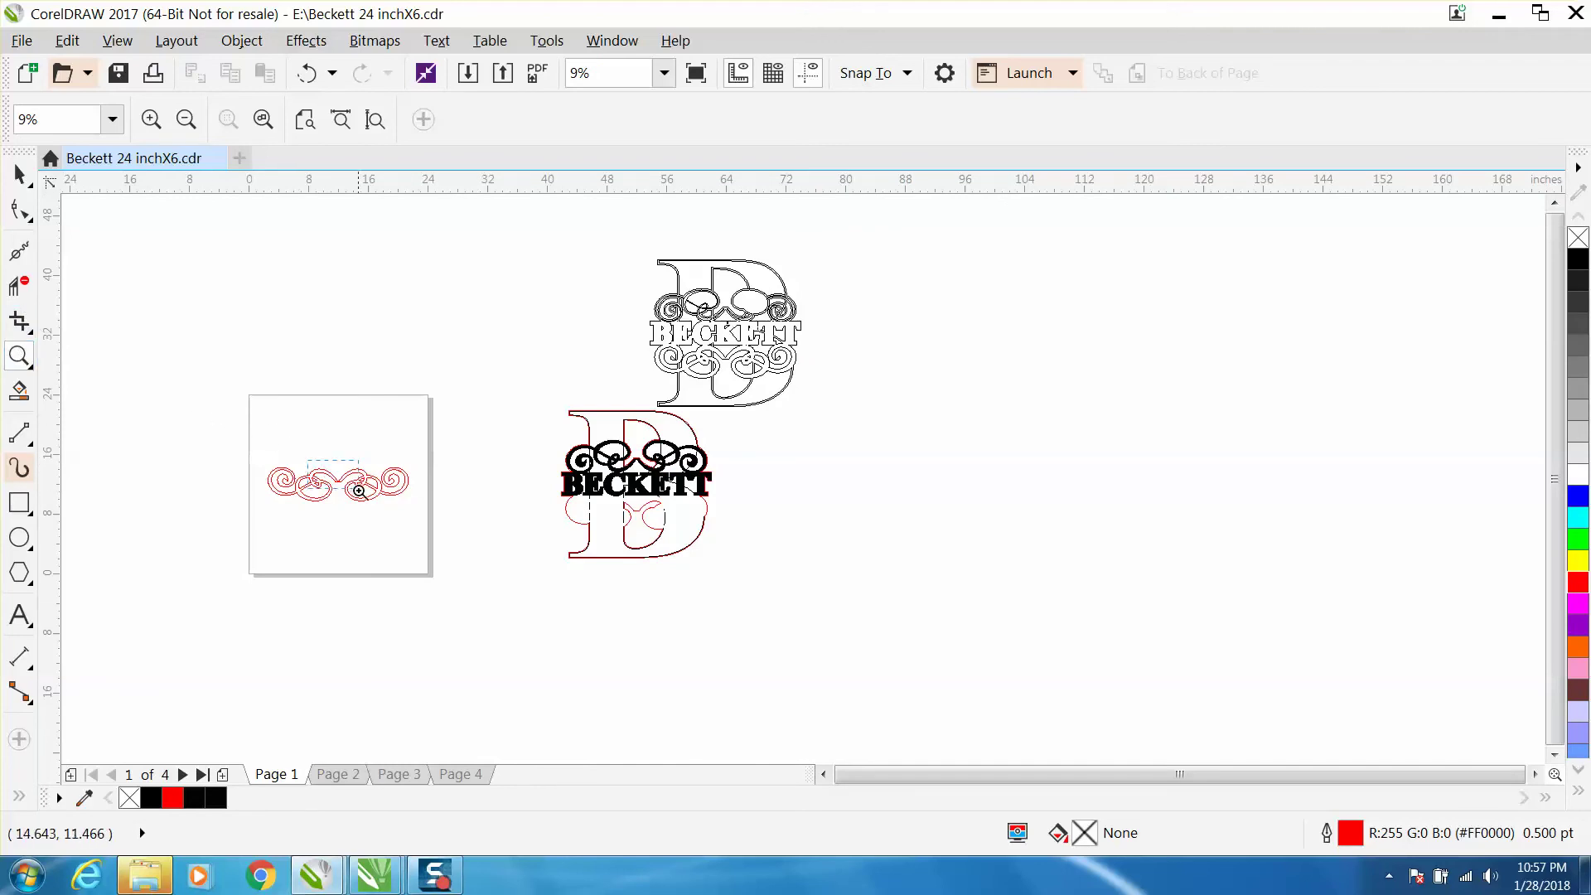
drag(367, 508, 370, 505)
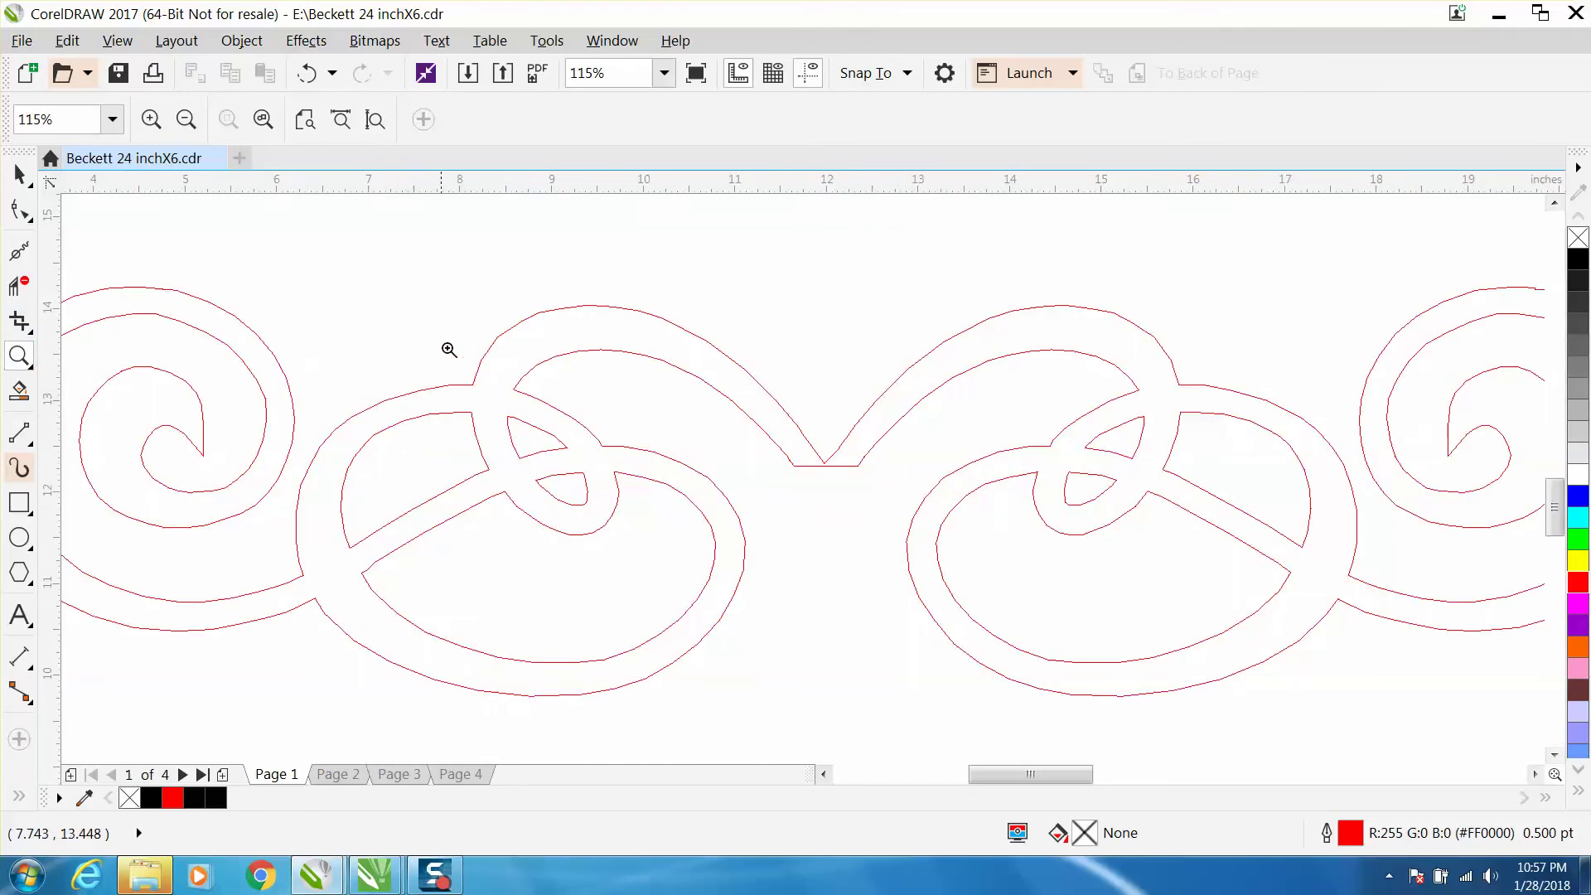
drag(844, 527, 845, 527)
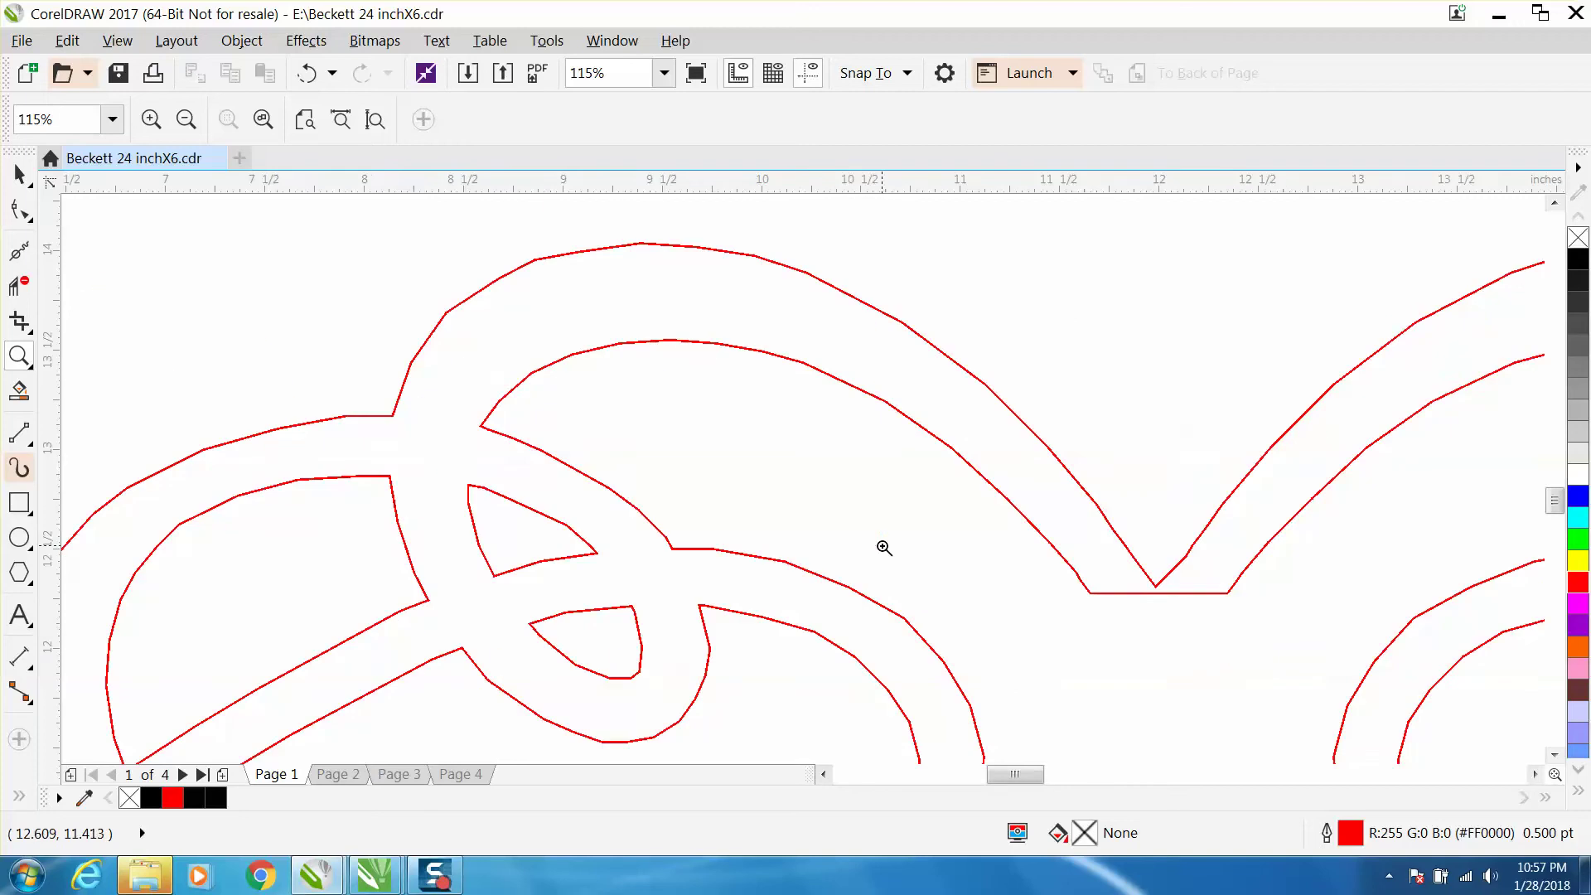
right_click(705, 459)
right_click(705, 457)
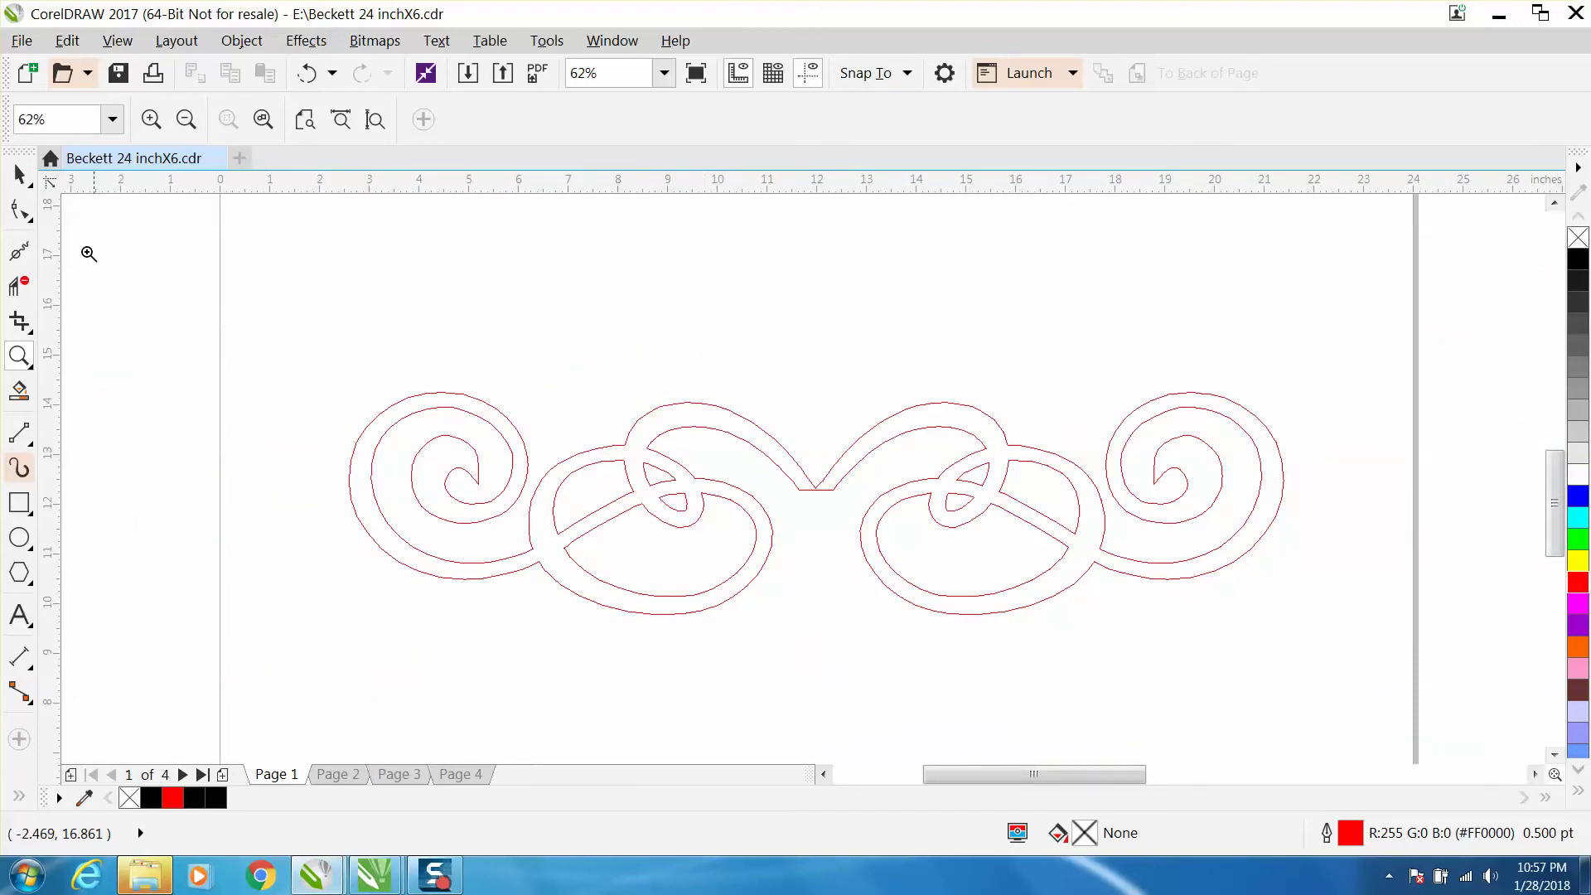
Draw a vertical 2-point line through the ornament and centre it on the page.
click(20, 176)
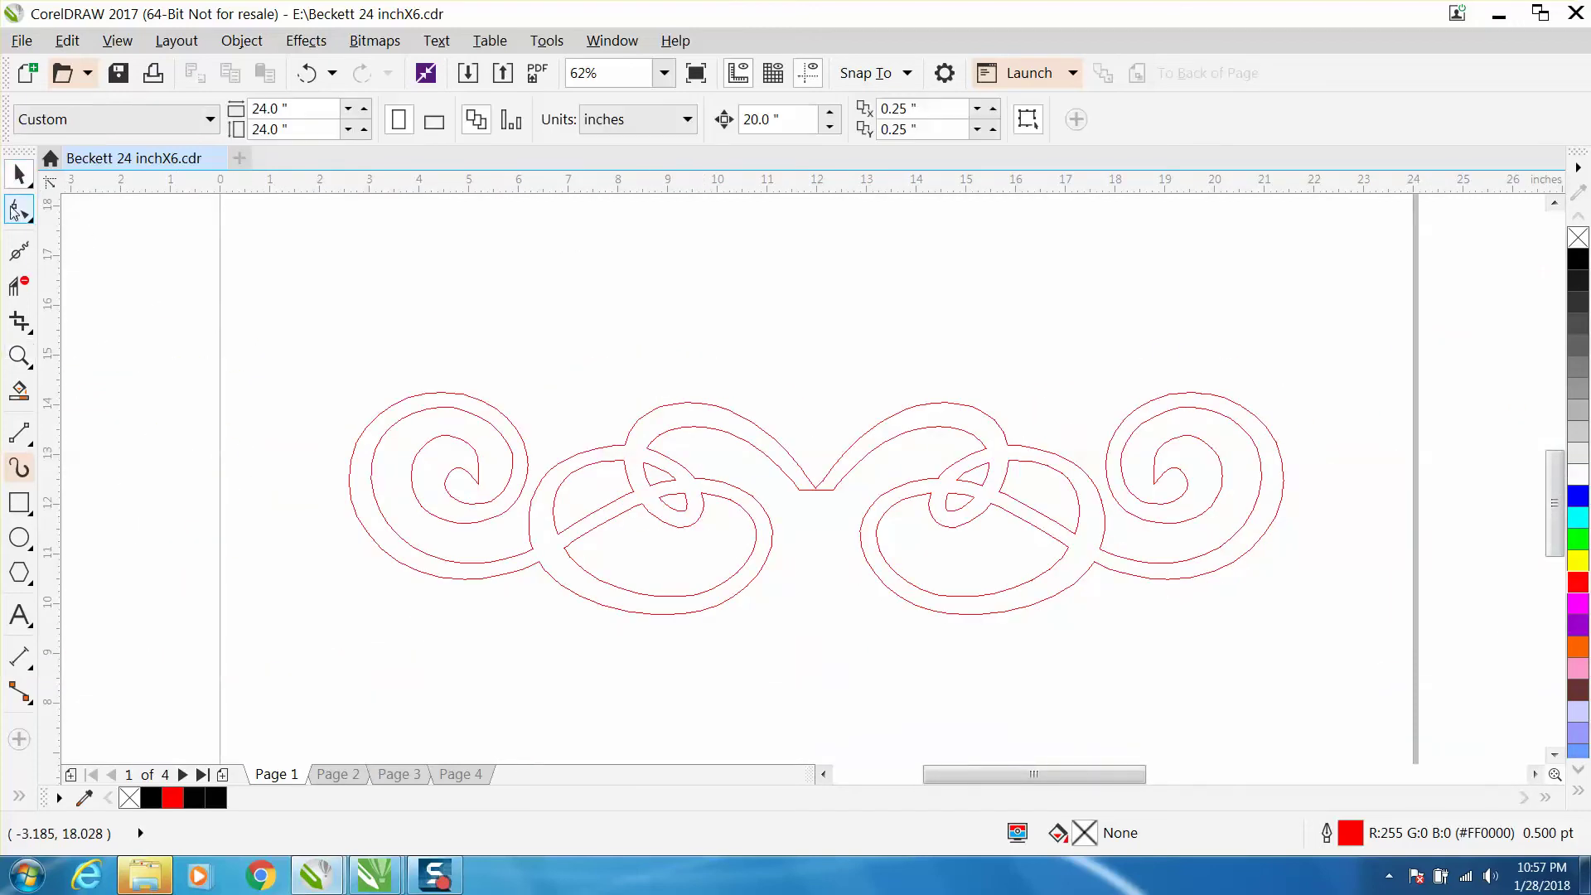
click(23, 438)
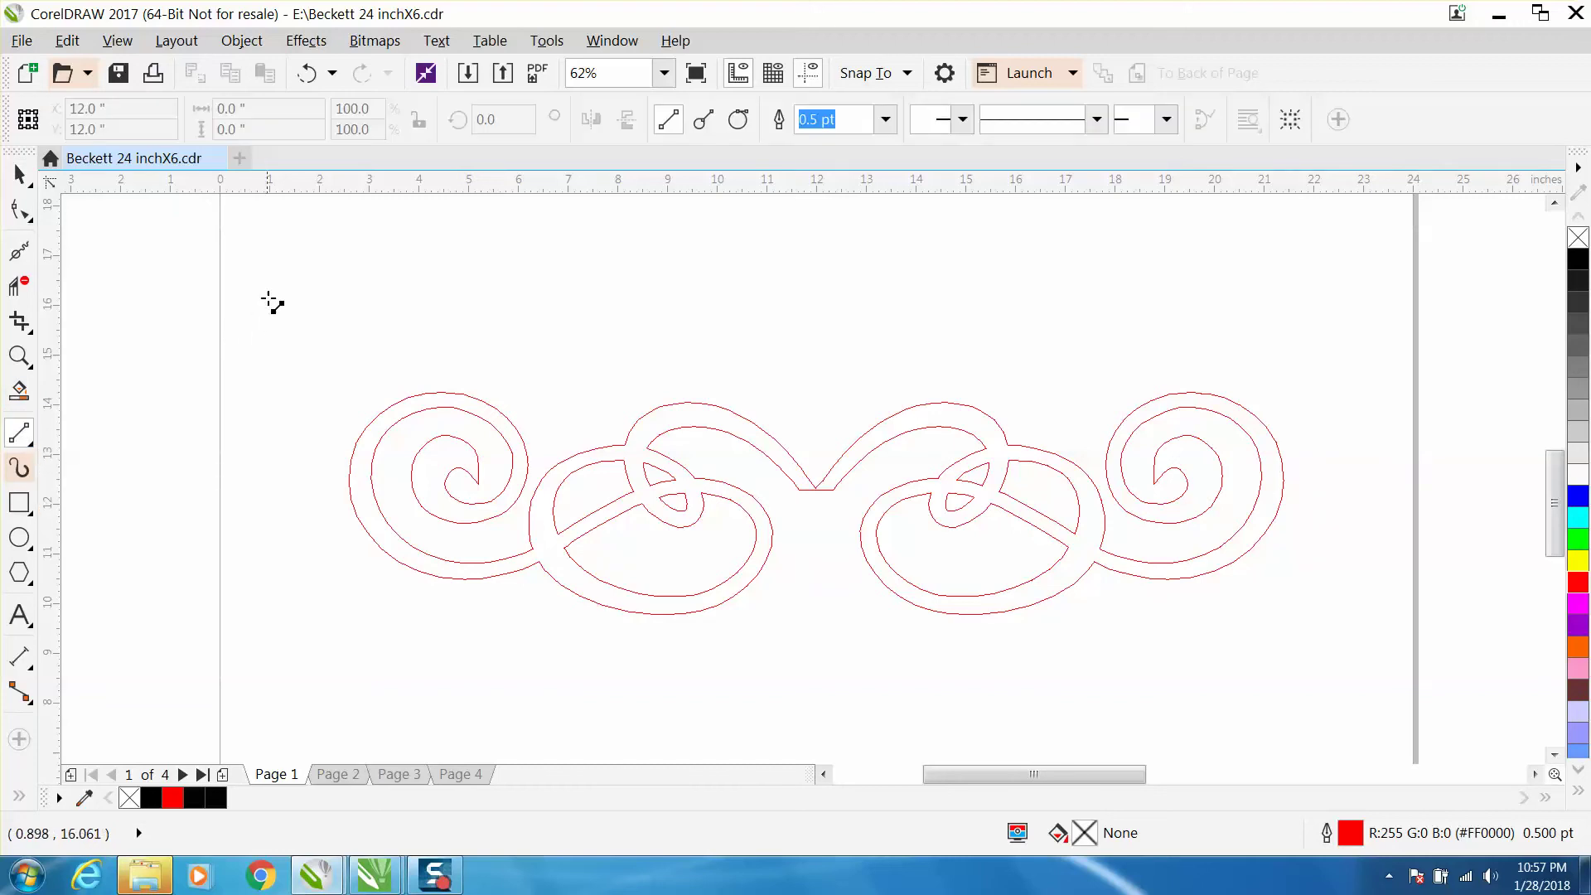
drag(308, 210, 323, 684)
key(p)
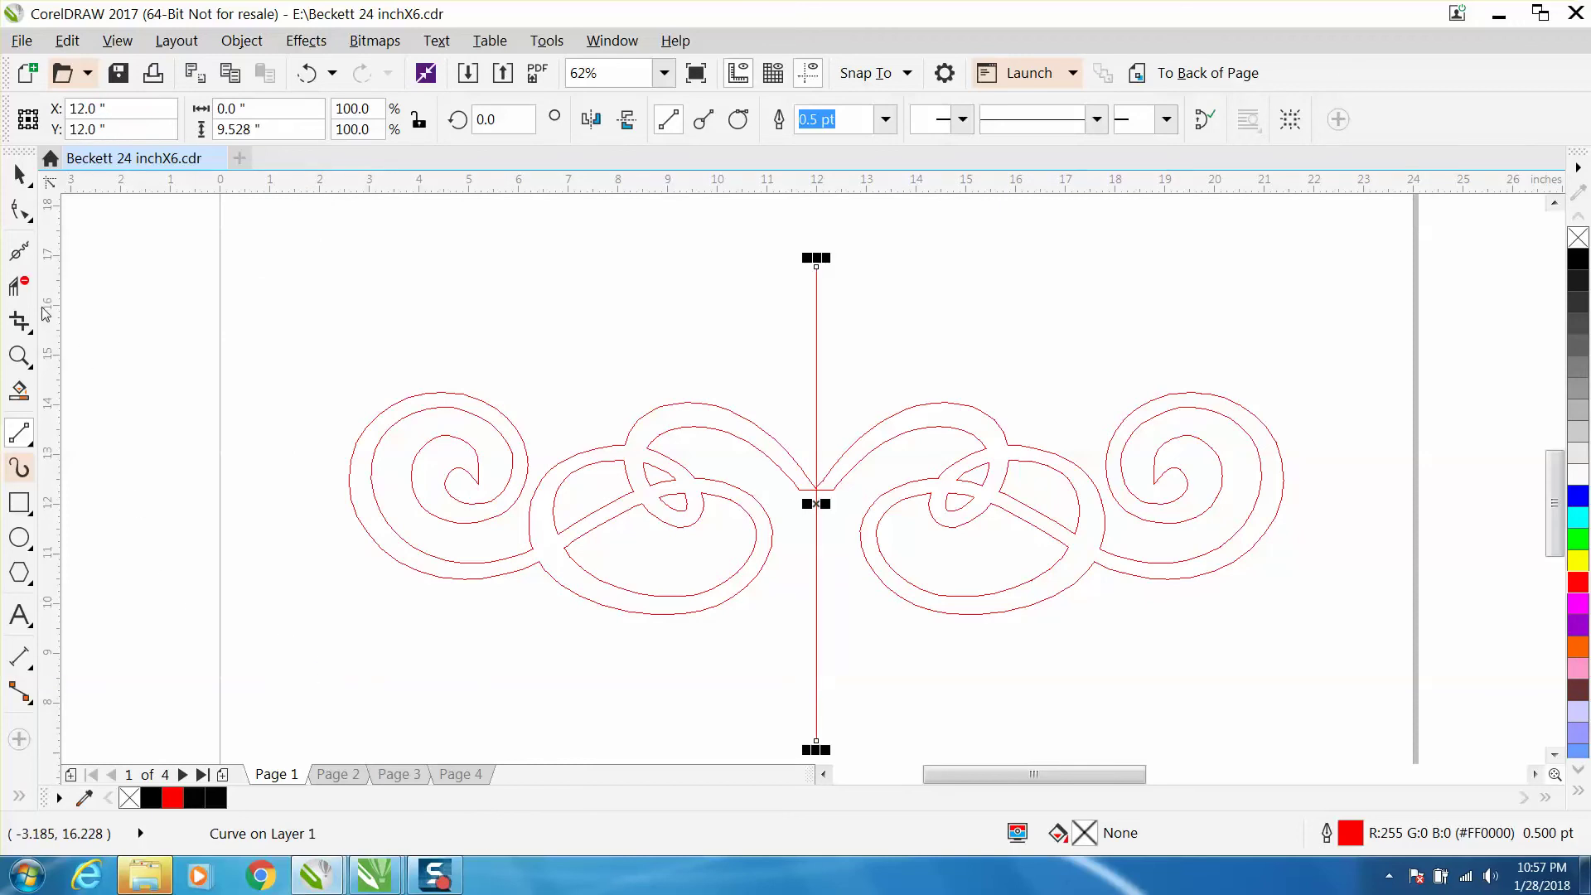
Remove the right half's contour and inner loop with Virtual Segment Delete, then delete the centre line.
click(37, 338)
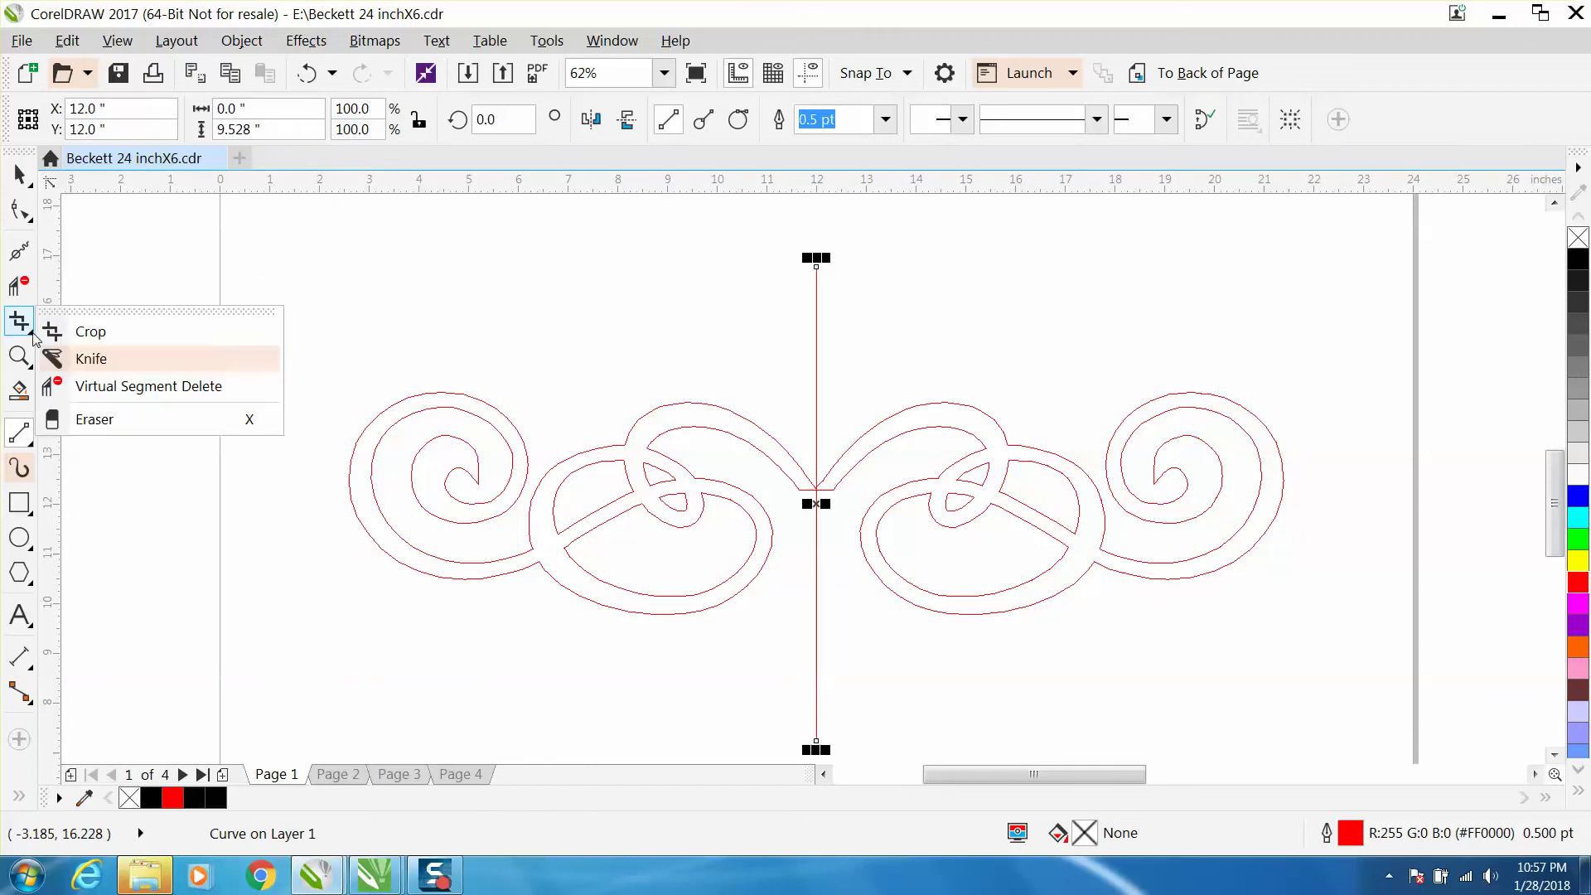
click(89, 385)
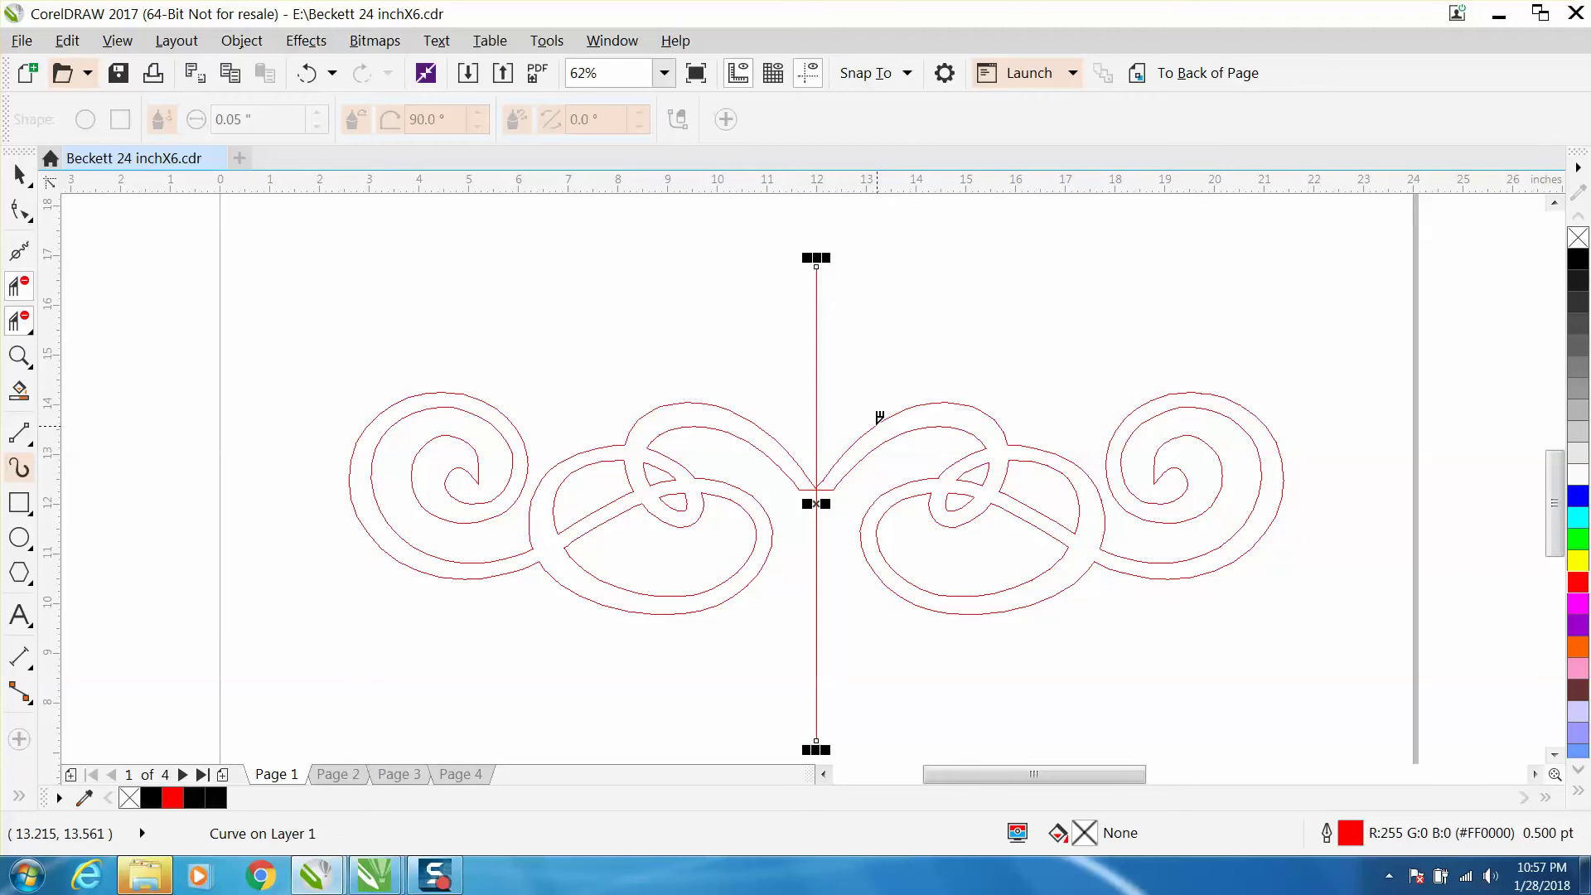
click(880, 419)
drag(884, 501, 1146, 611)
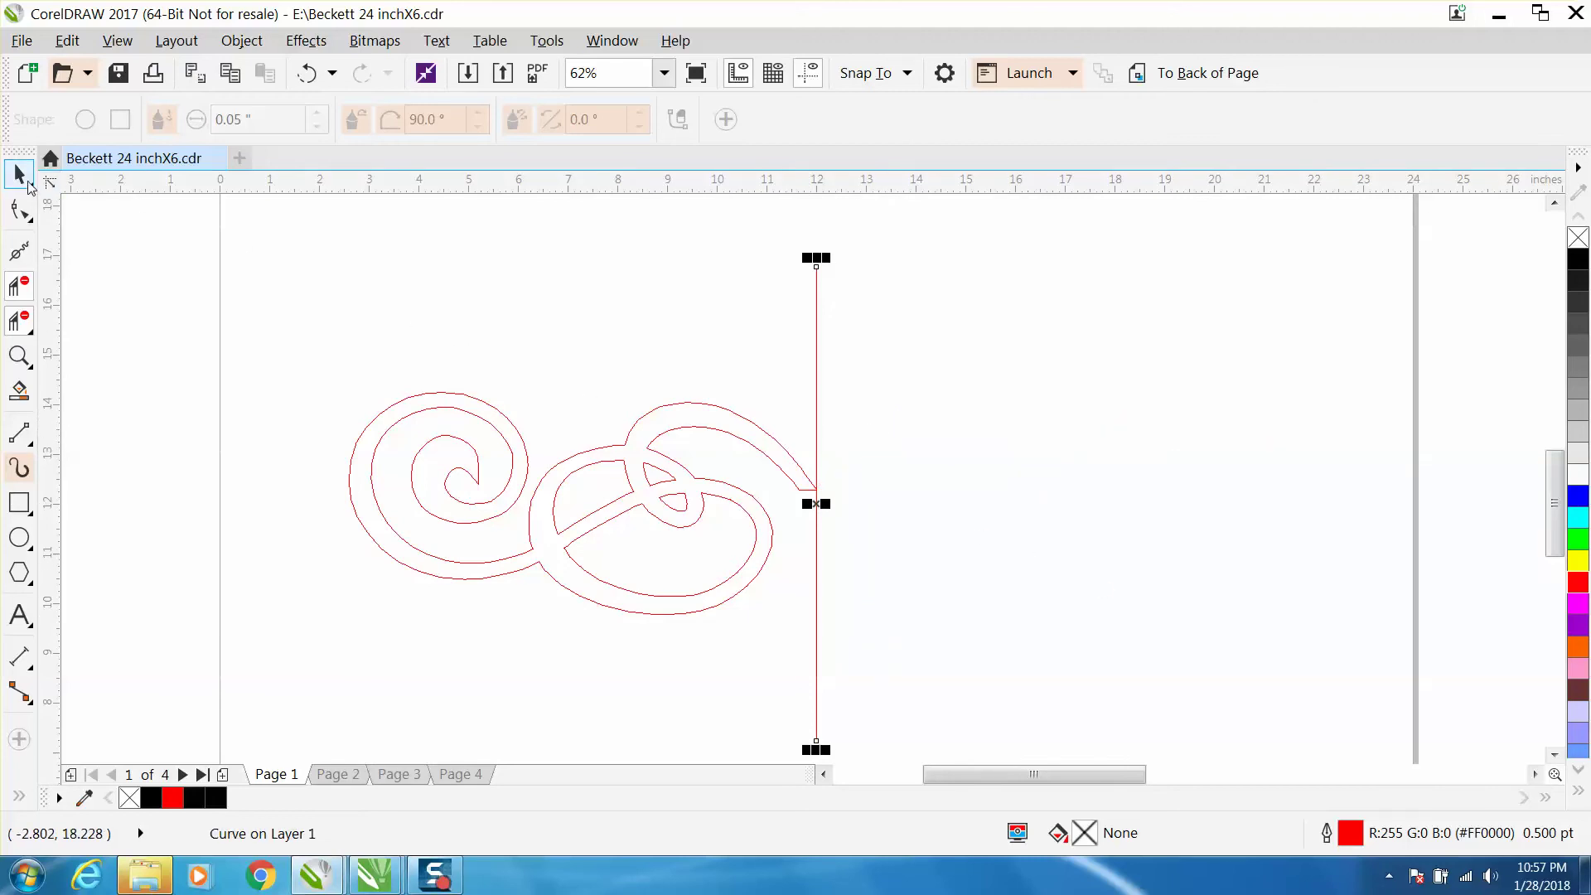
click(23, 177)
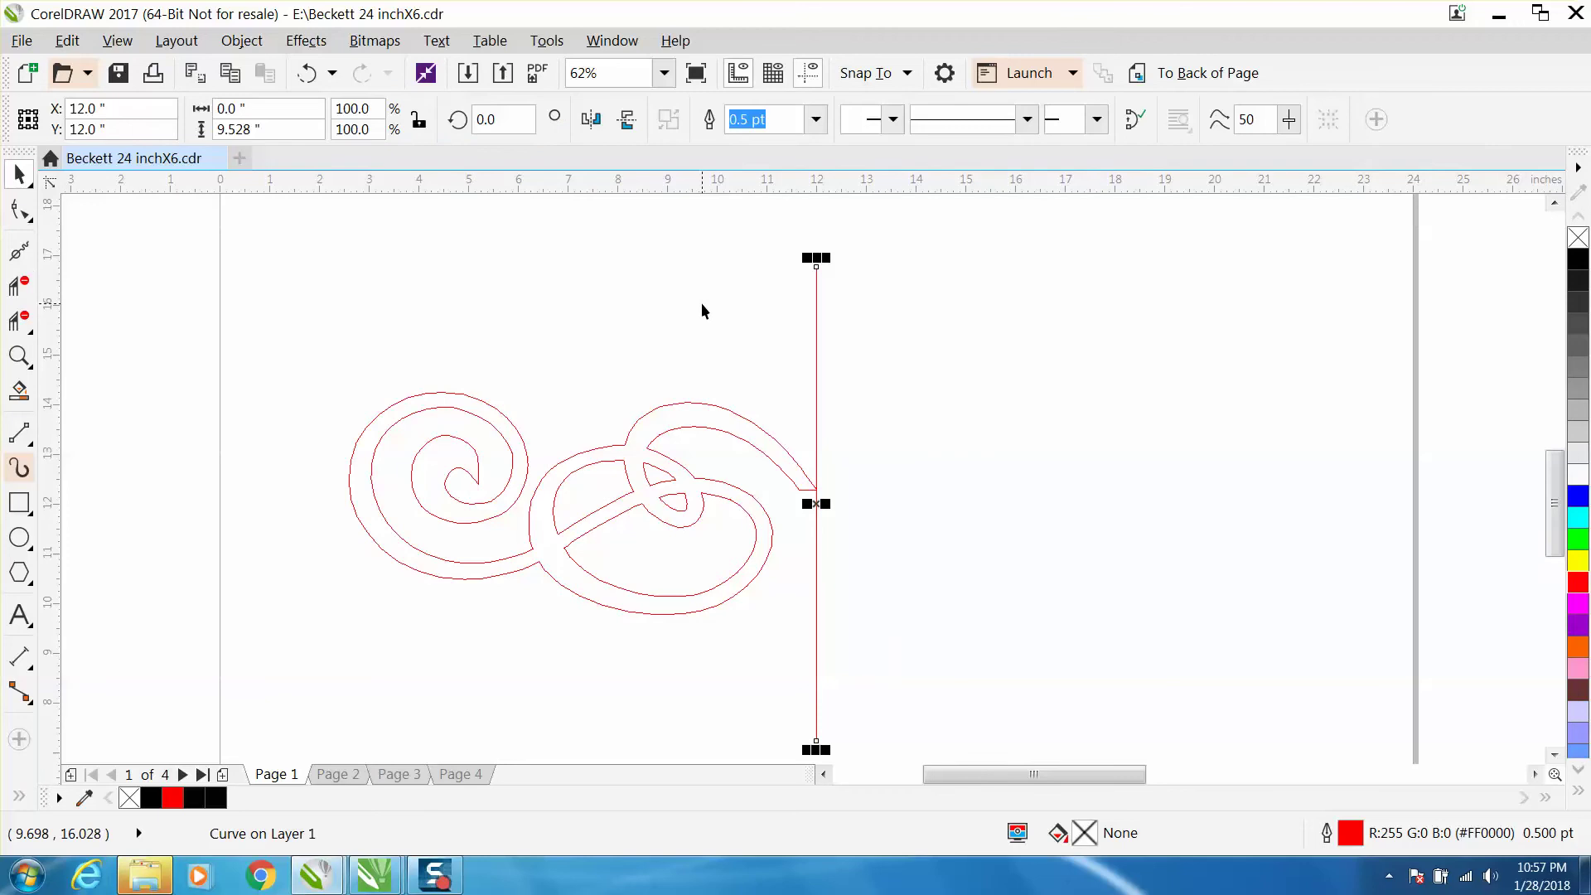
key(Delete)
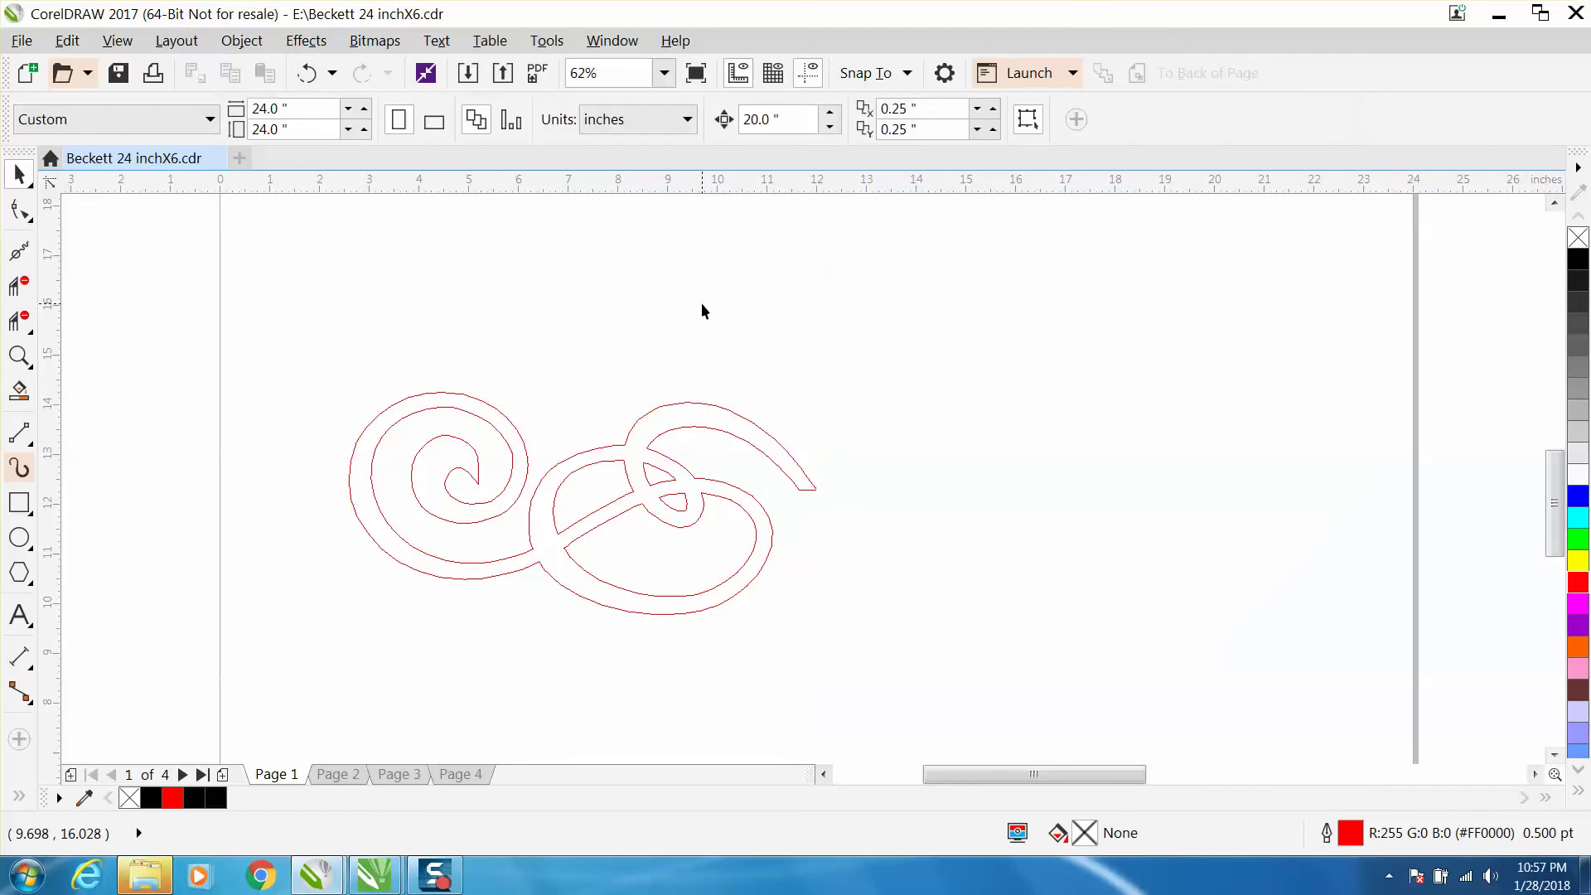
Select the remaining left-half swirl curve and zoom in to inspect its many nodes.
click(521, 446)
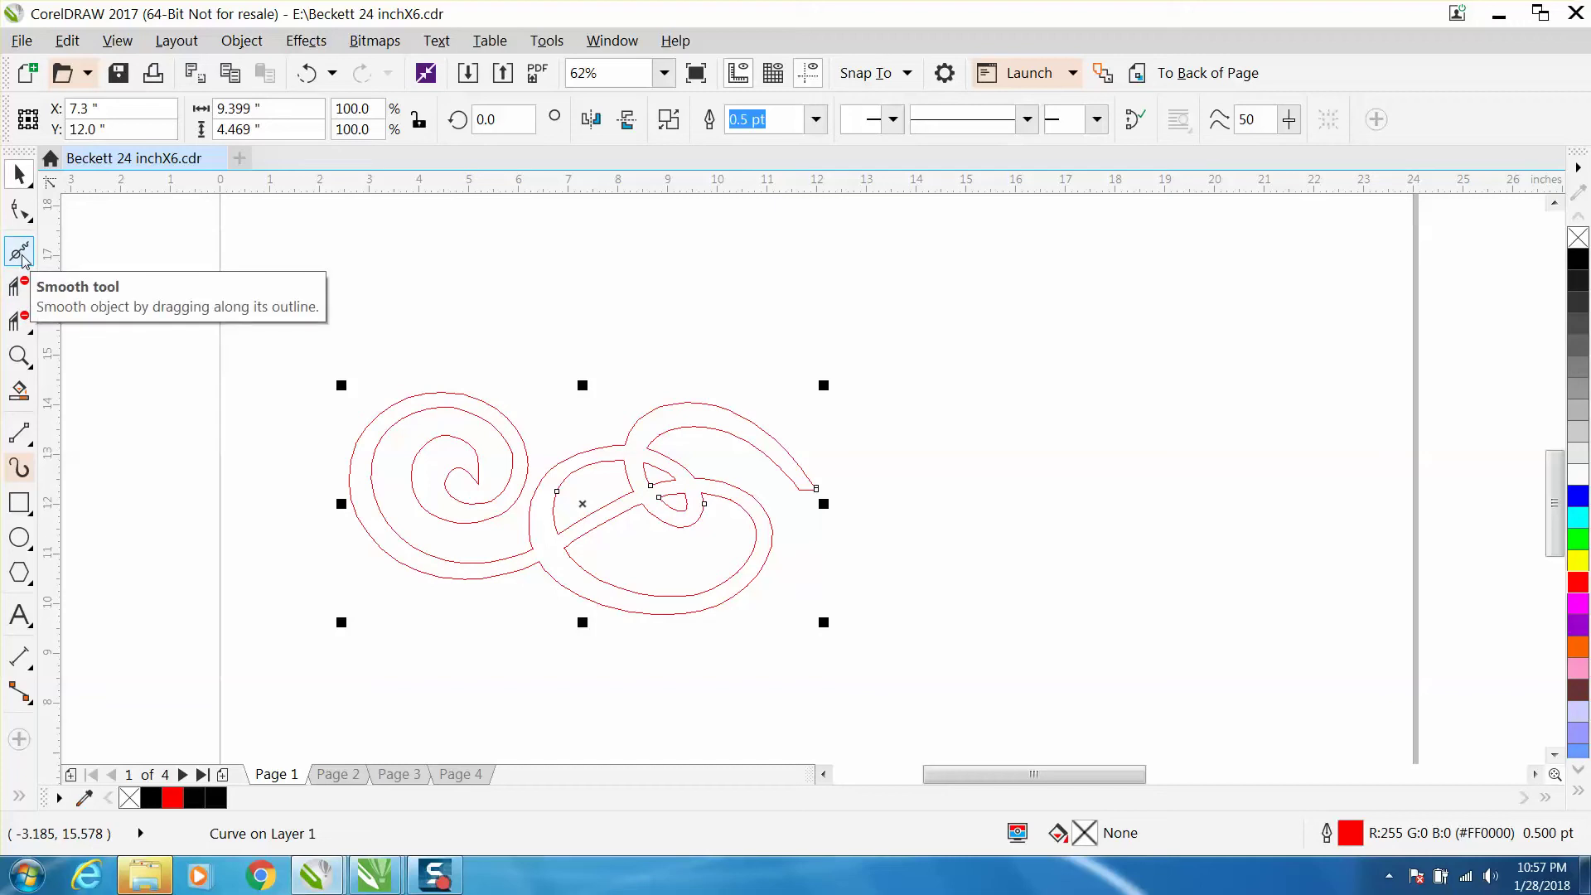
click(18, 356)
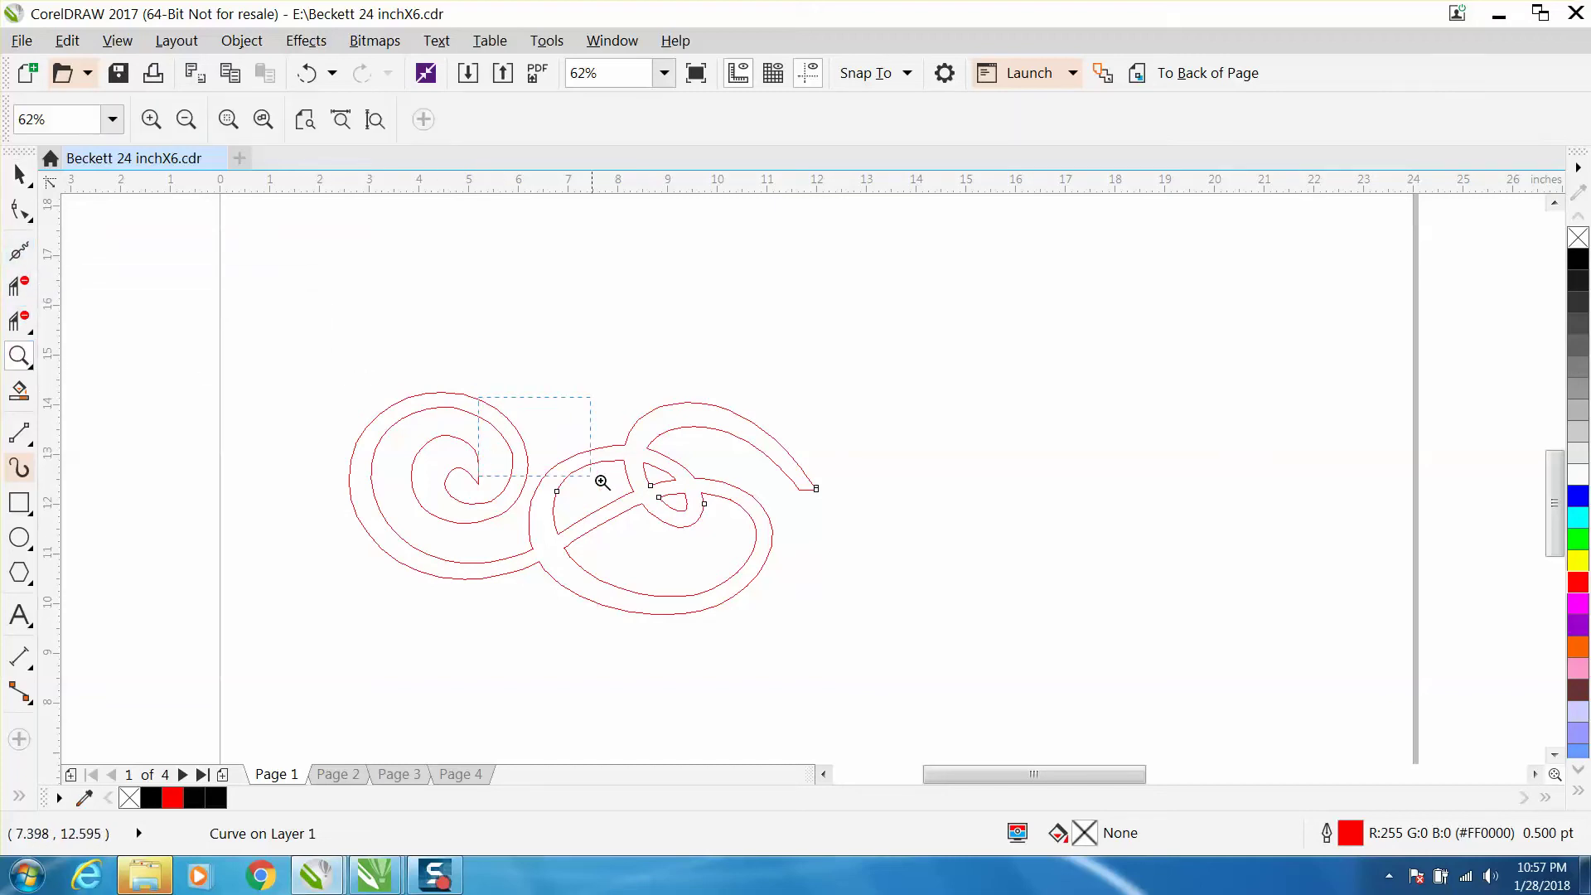
drag(643, 505, 642, 503)
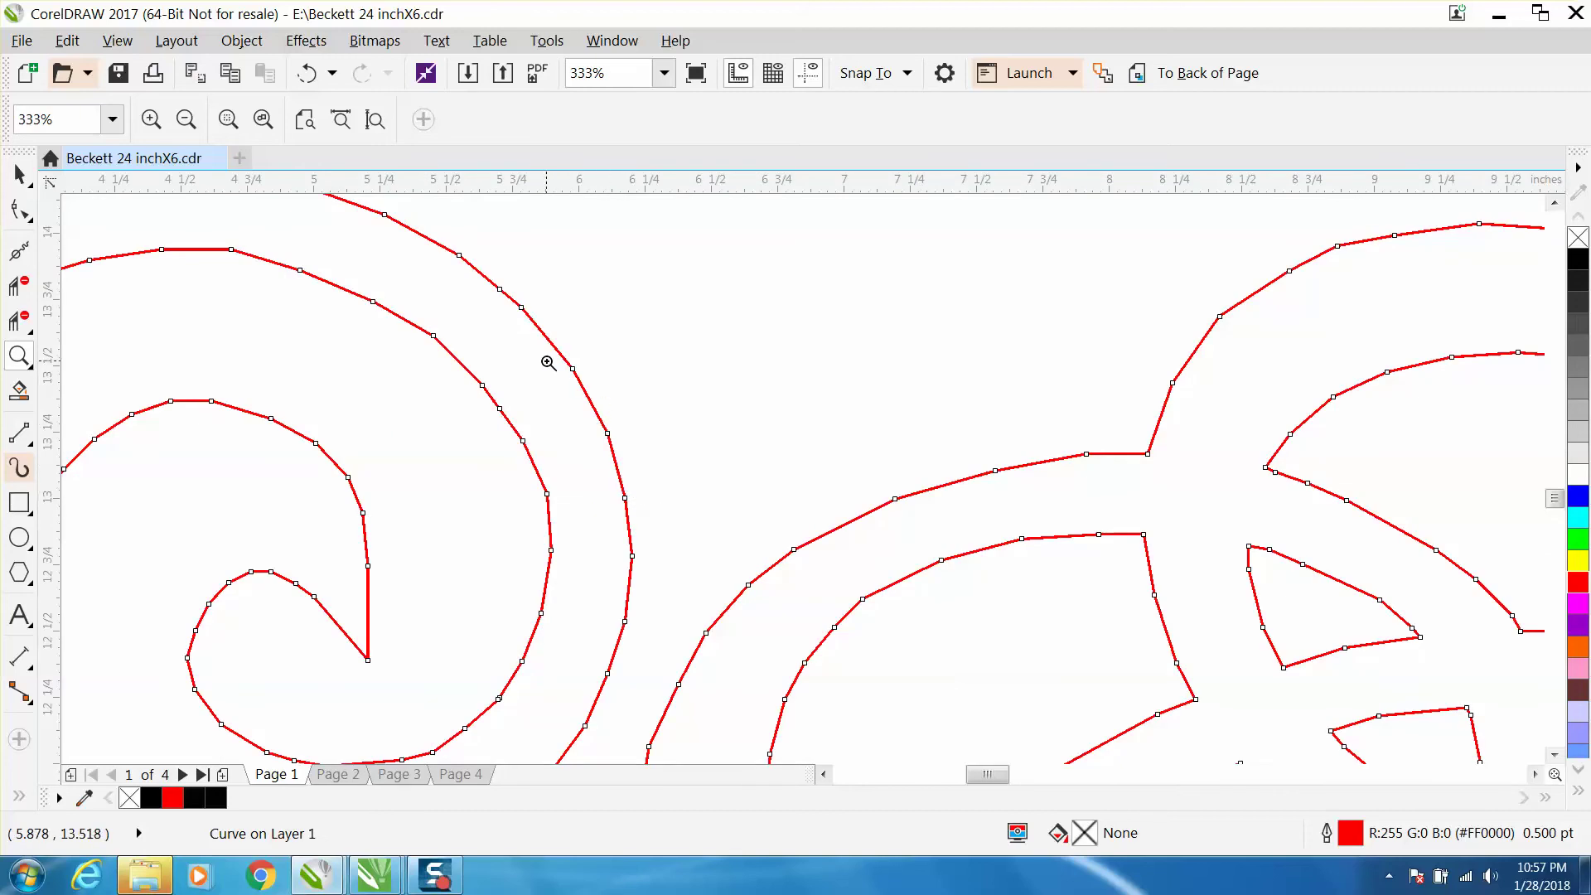
scroll(548, 363, down, 4)
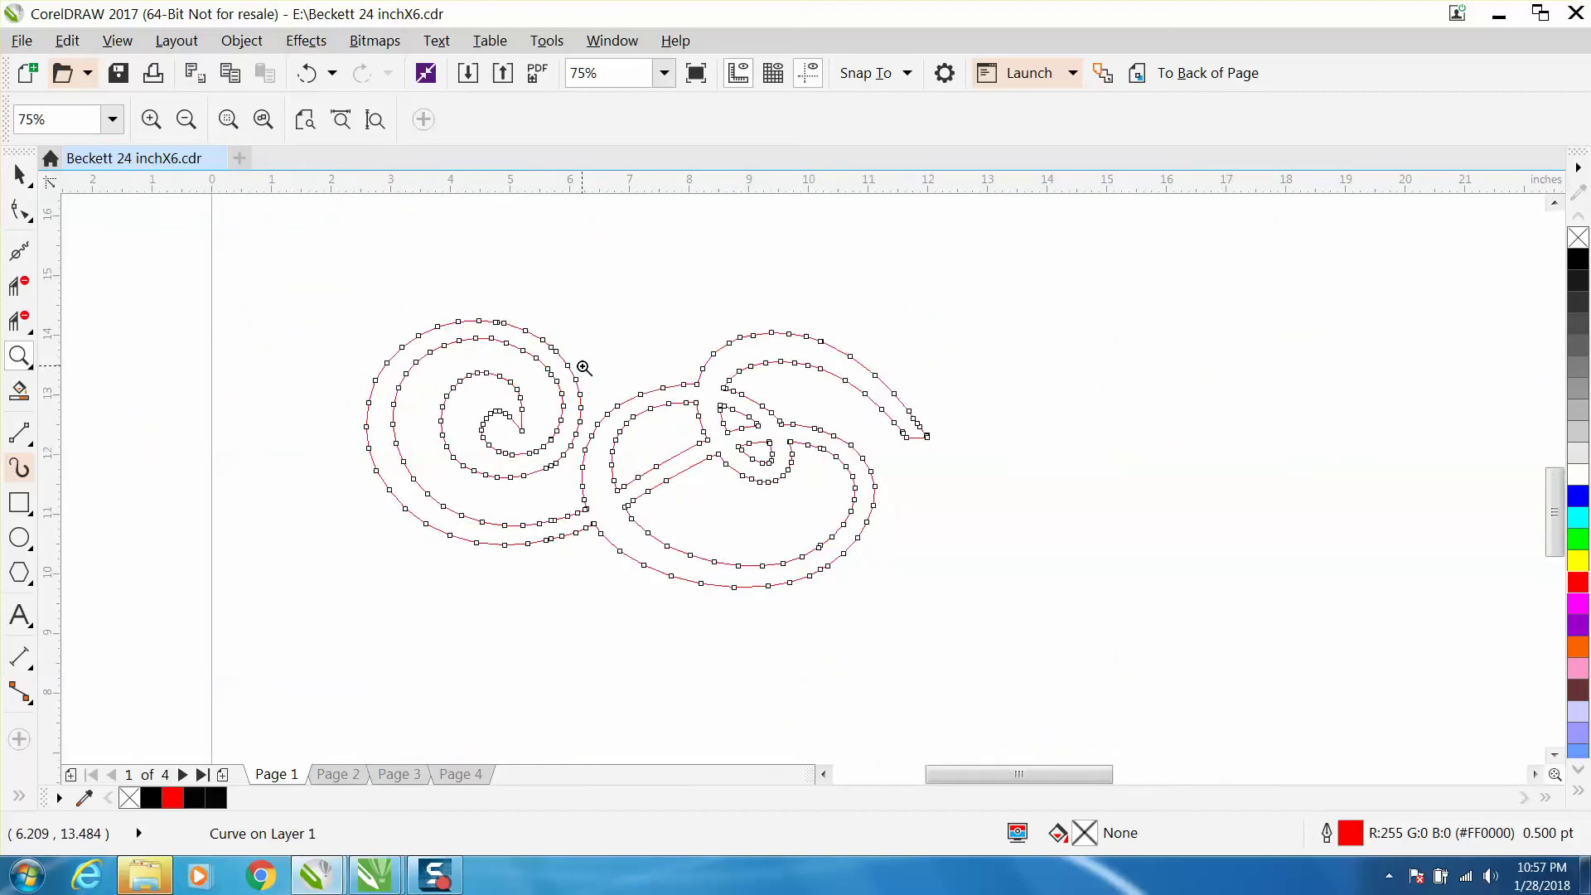
click(589, 366)
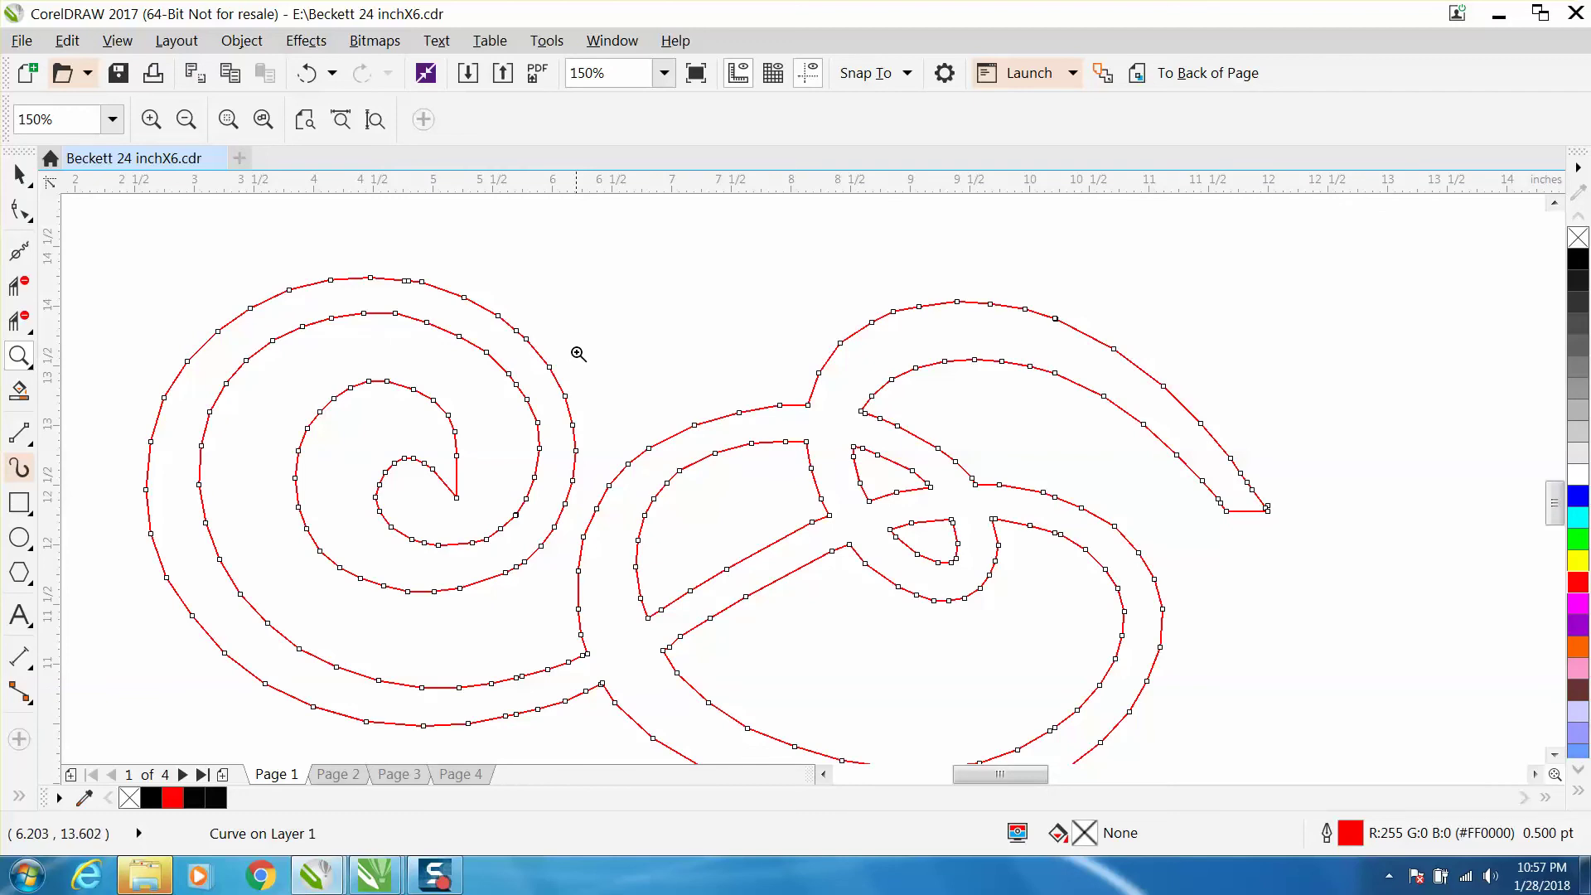
click(21, 252)
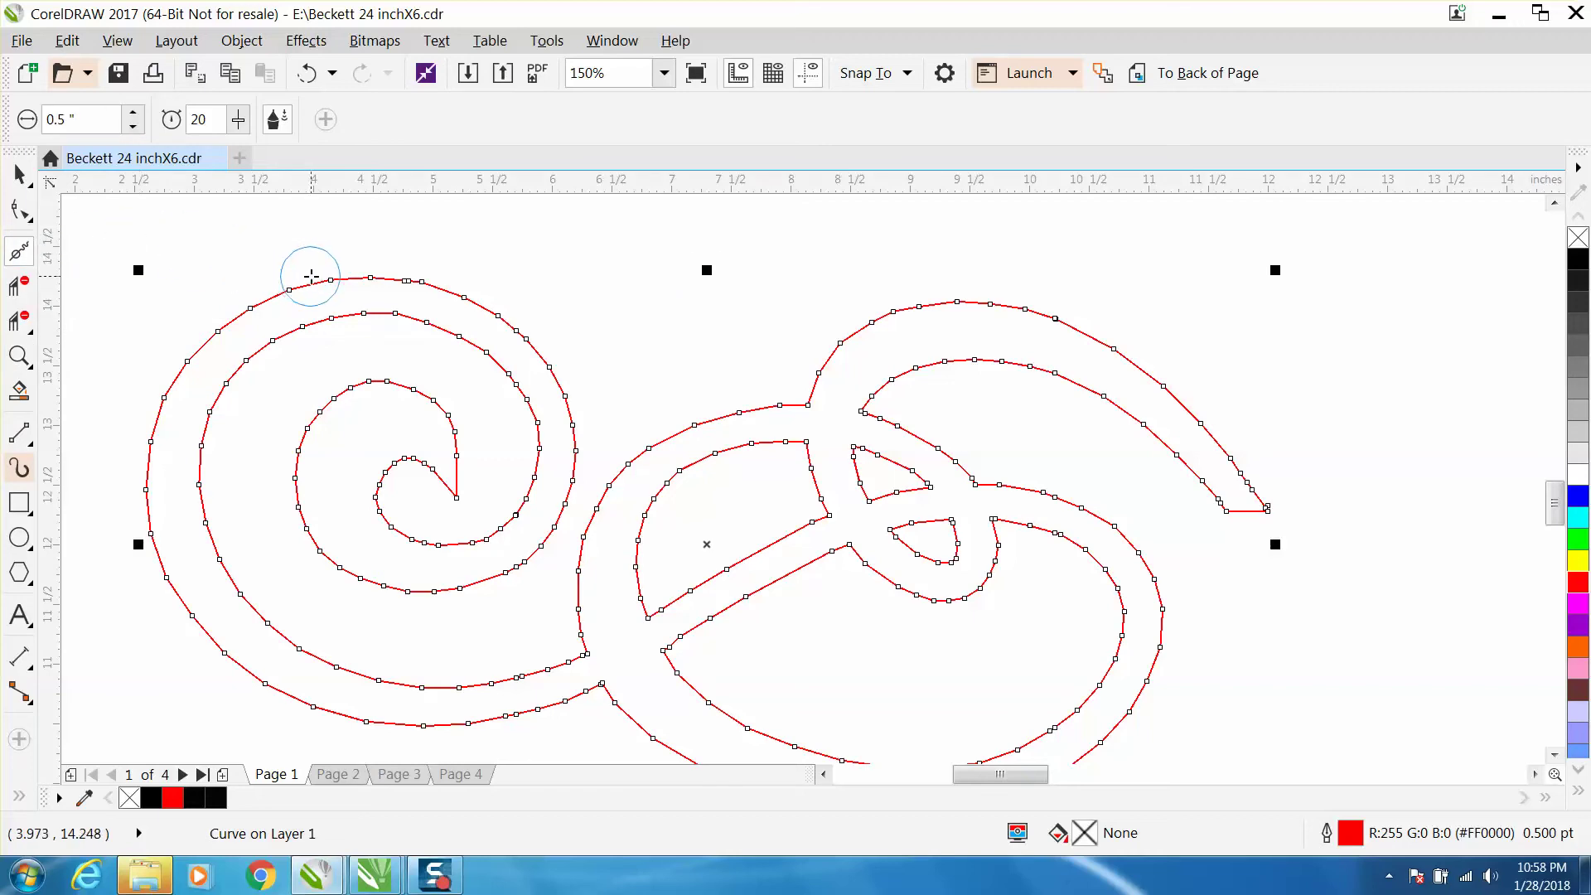
Brush along the left spiral's outer edge, then zoom in on the spiral's top.
mouse_move(334, 277)
mouse_down()
mouse_move(438, 288)
mouse_move(311, 282)
mouse_move(423, 288)
mouse_move(537, 352)
mouse_up()
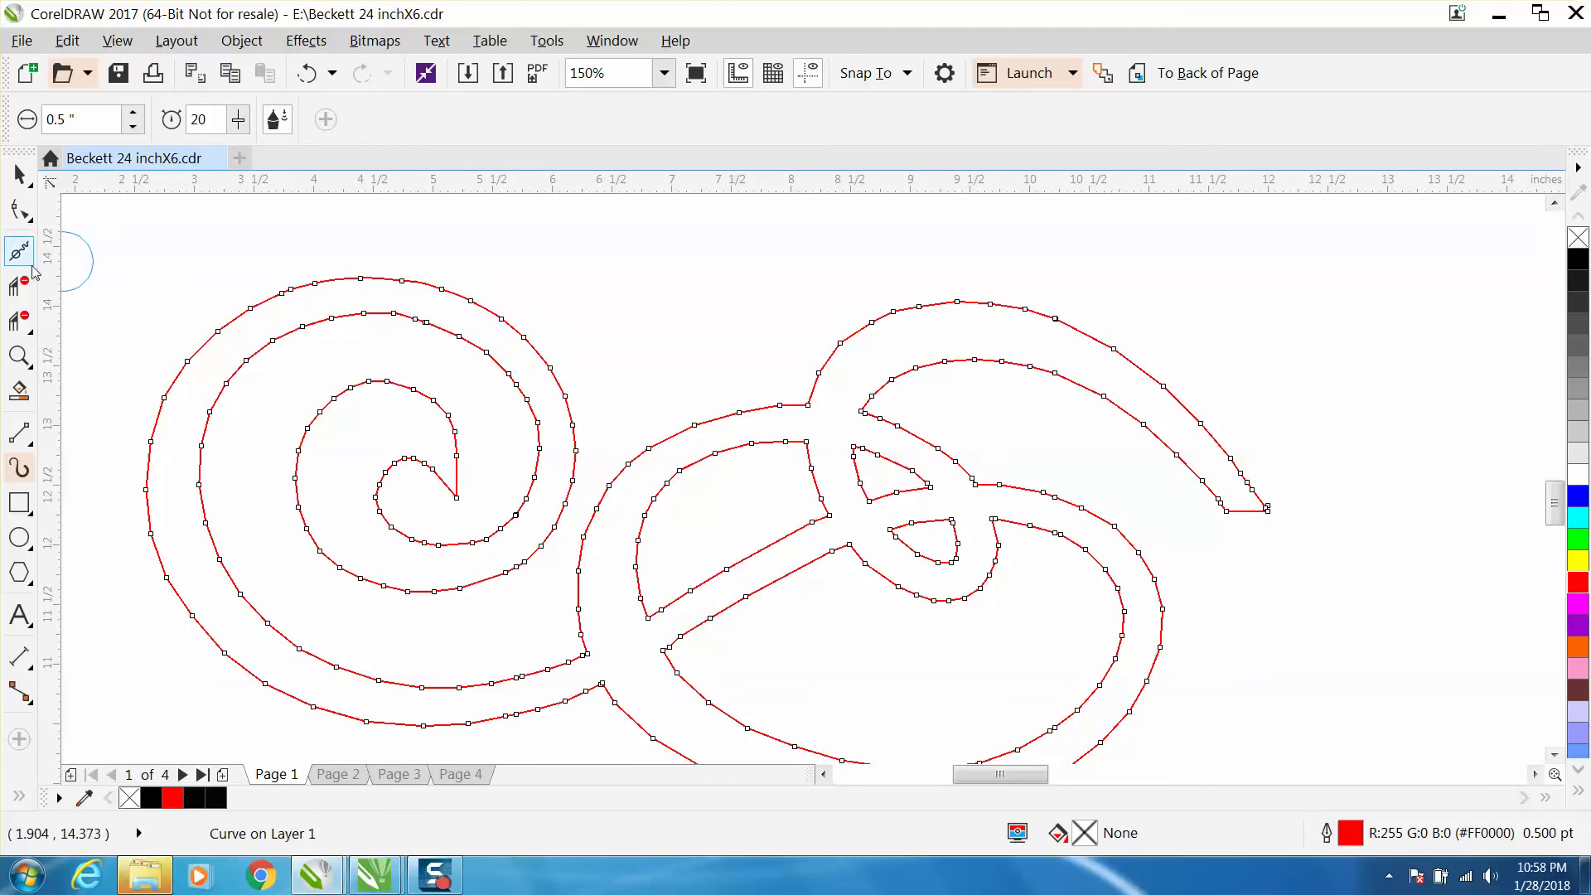
click(20, 353)
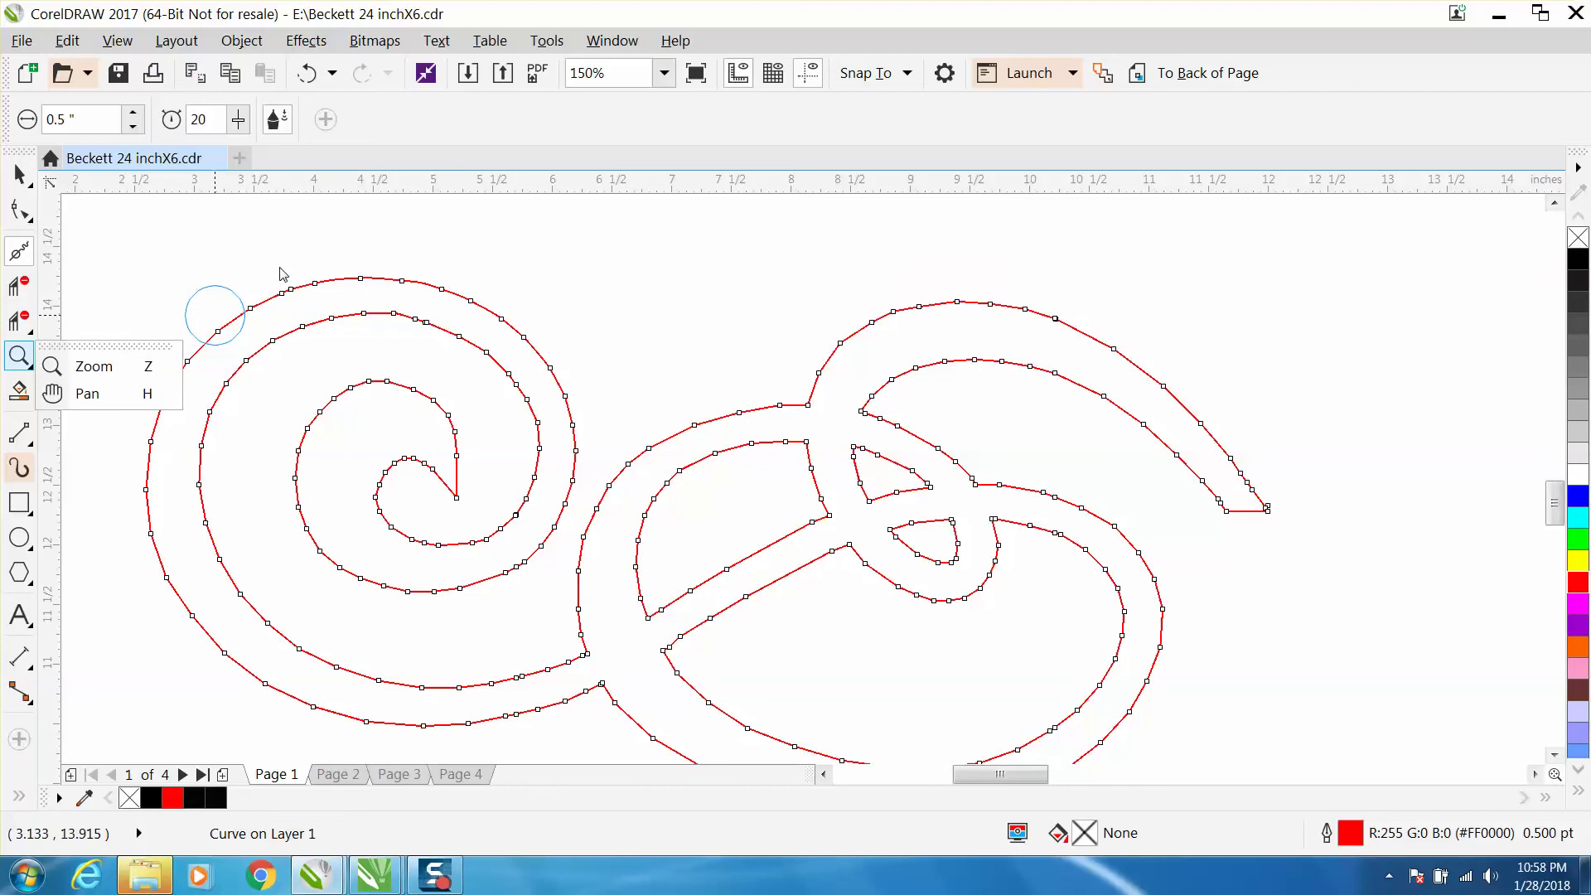
click(93, 366)
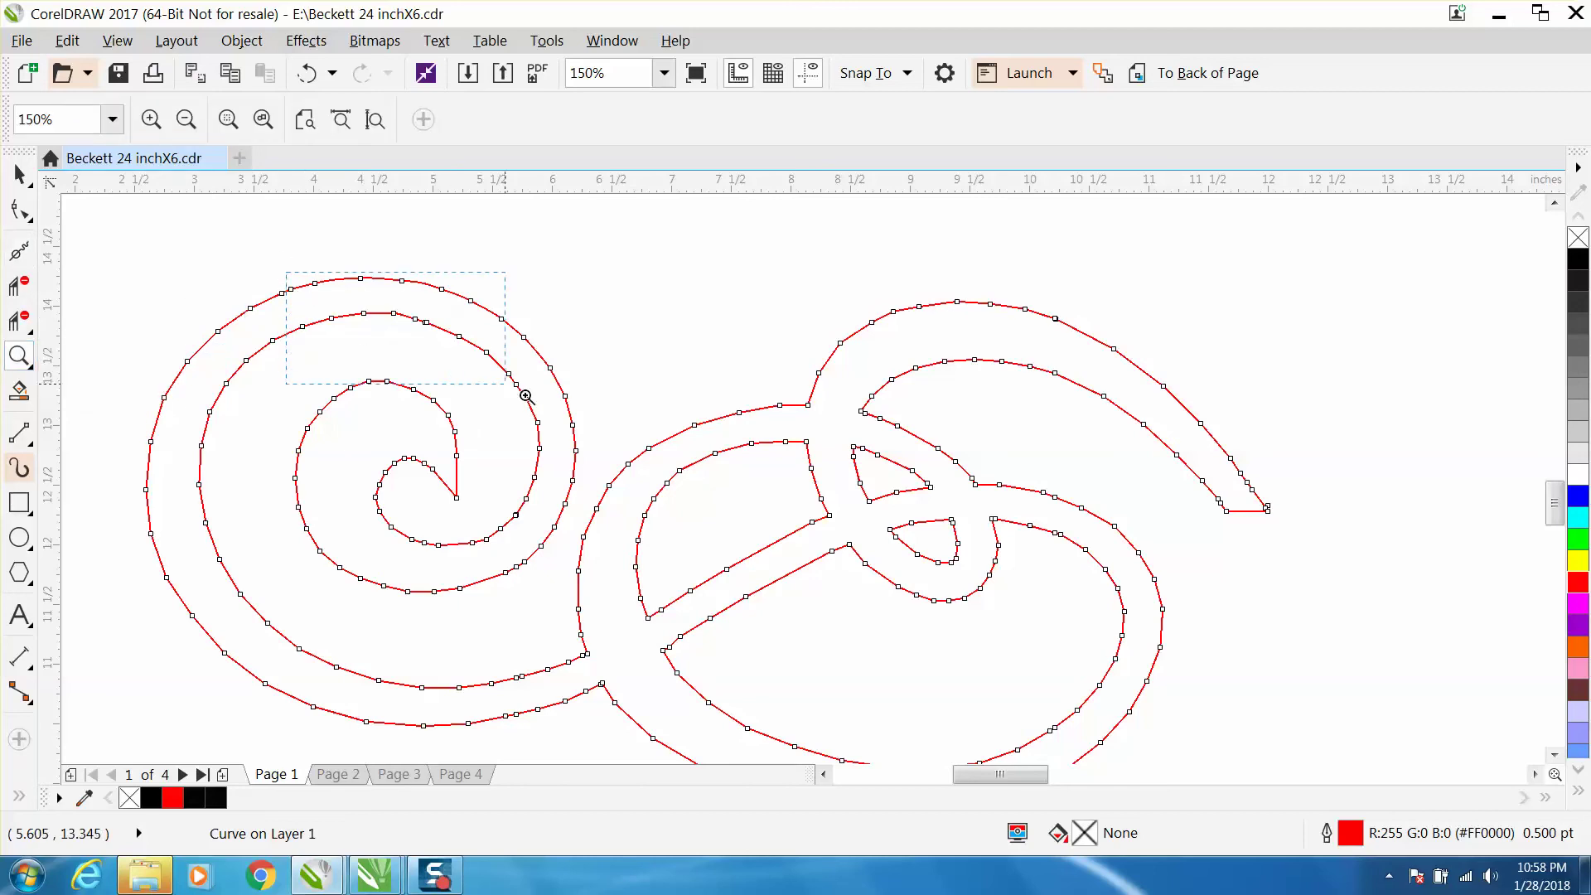
drag(525, 396, 530, 399)
Smooth the outer curve and then the middle curve along the top of the spiral.
click(19, 251)
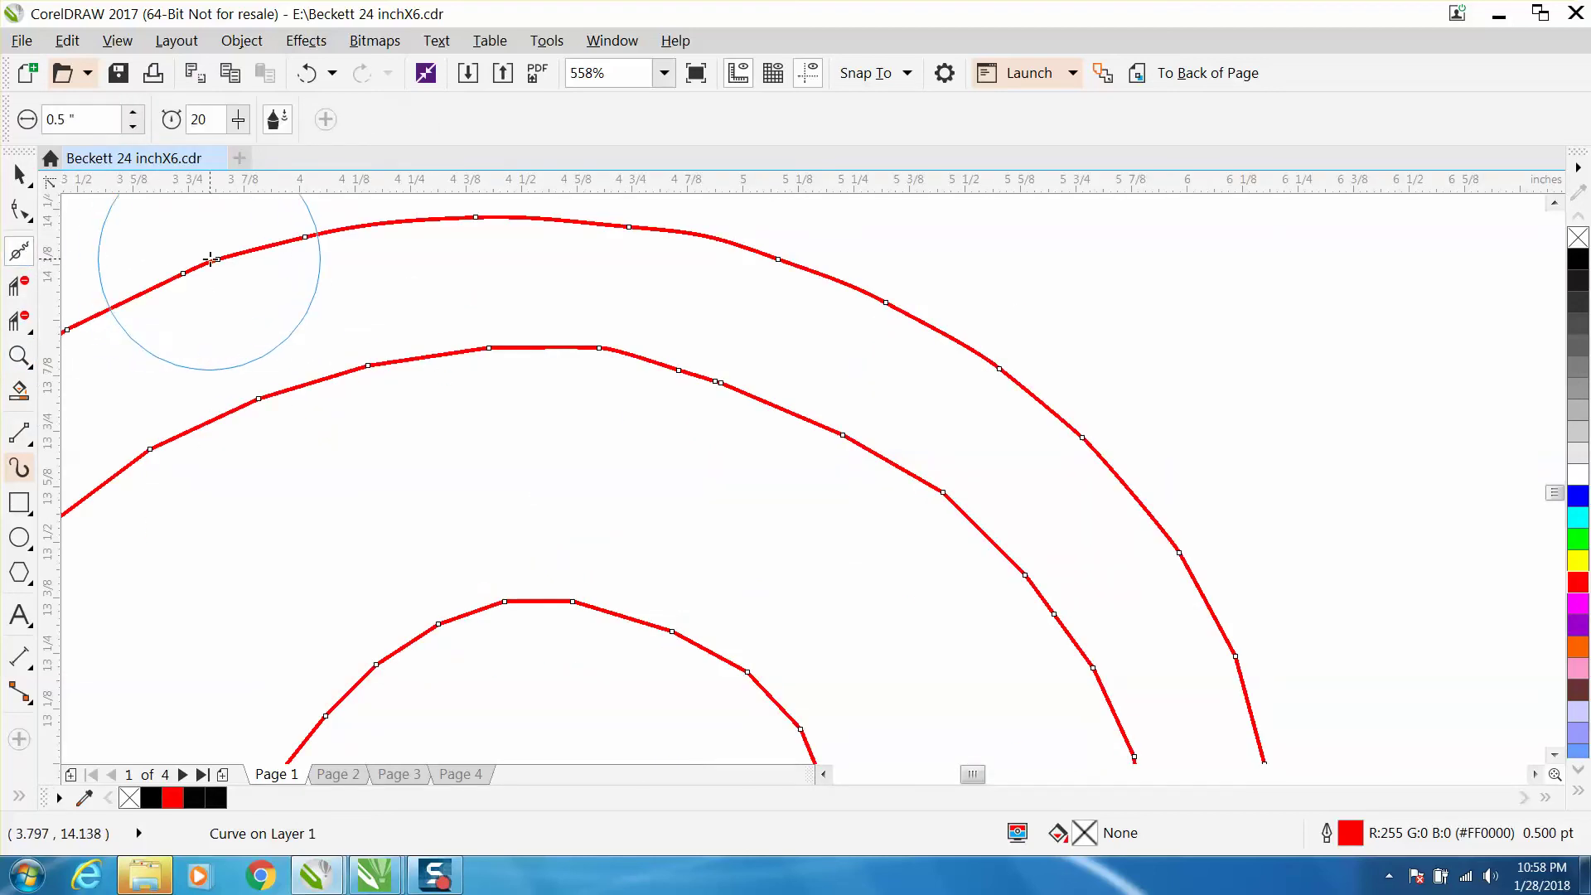
mouse_move(227, 258)
mouse_down()
mouse_move(577, 232)
mouse_move(760, 251)
mouse_move(817, 278)
mouse_move(650, 236)
mouse_move(298, 235)
mouse_up()
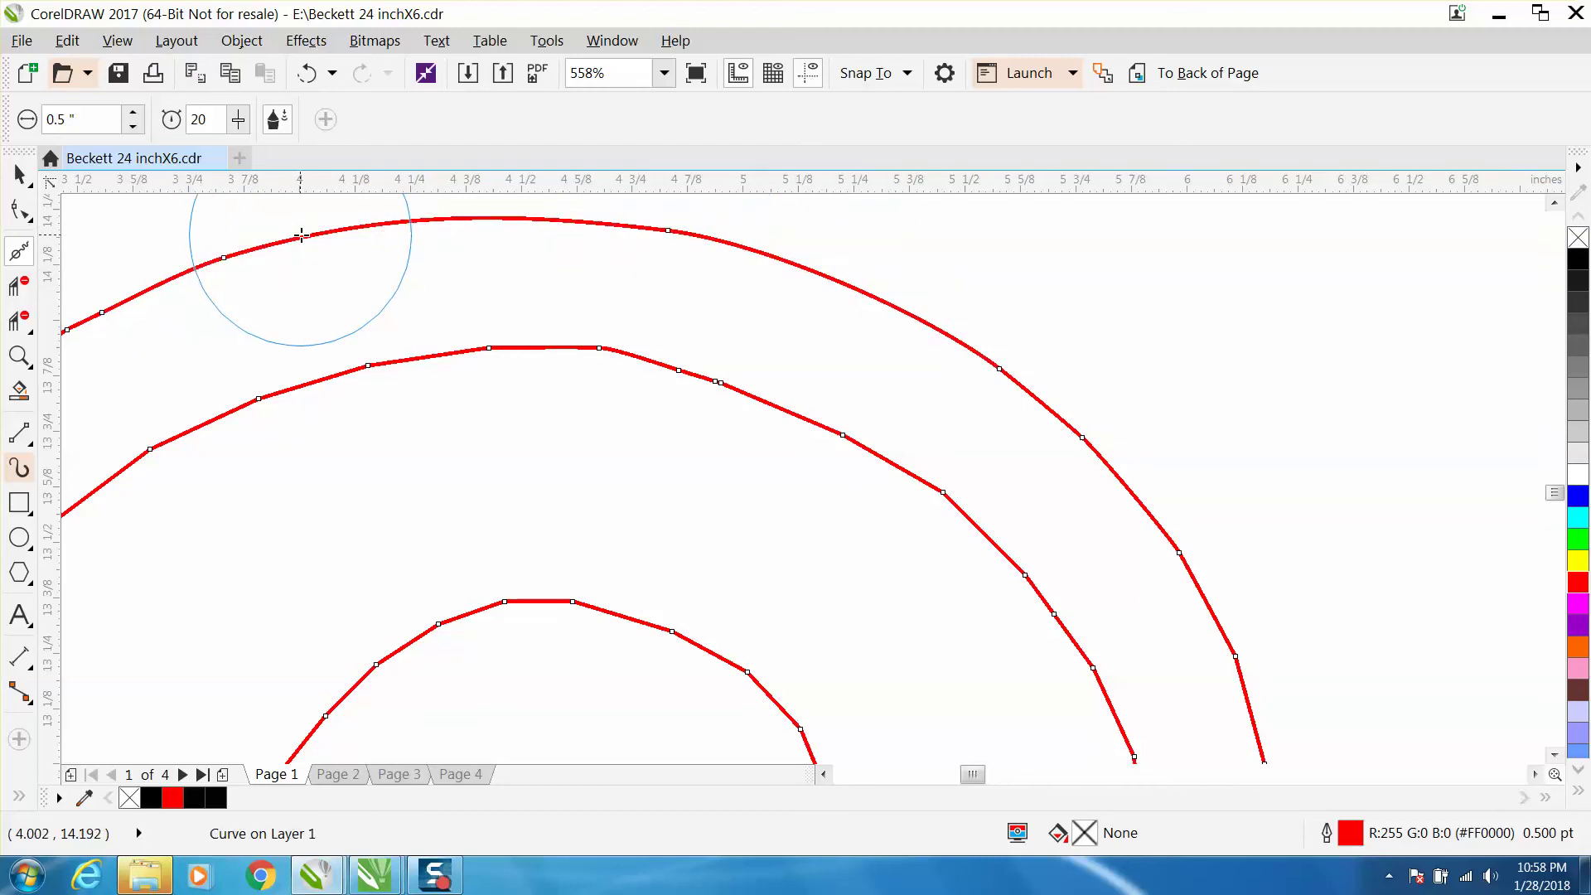
mouse_move(579, 344)
mouse_down()
mouse_move(611, 349)
mouse_move(480, 351)
mouse_move(313, 395)
mouse_move(366, 383)
mouse_move(746, 412)
mouse_move(838, 461)
mouse_move(788, 415)
mouse_move(629, 365)
mouse_move(484, 362)
mouse_move(497, 351)
mouse_move(792, 430)
mouse_move(965, 533)
mouse_move(931, 489)
mouse_move(974, 492)
mouse_up()
mouse_move(1073, 459)
mouse_down()
mouse_move(1067, 423)
mouse_move(991, 362)
mouse_up()
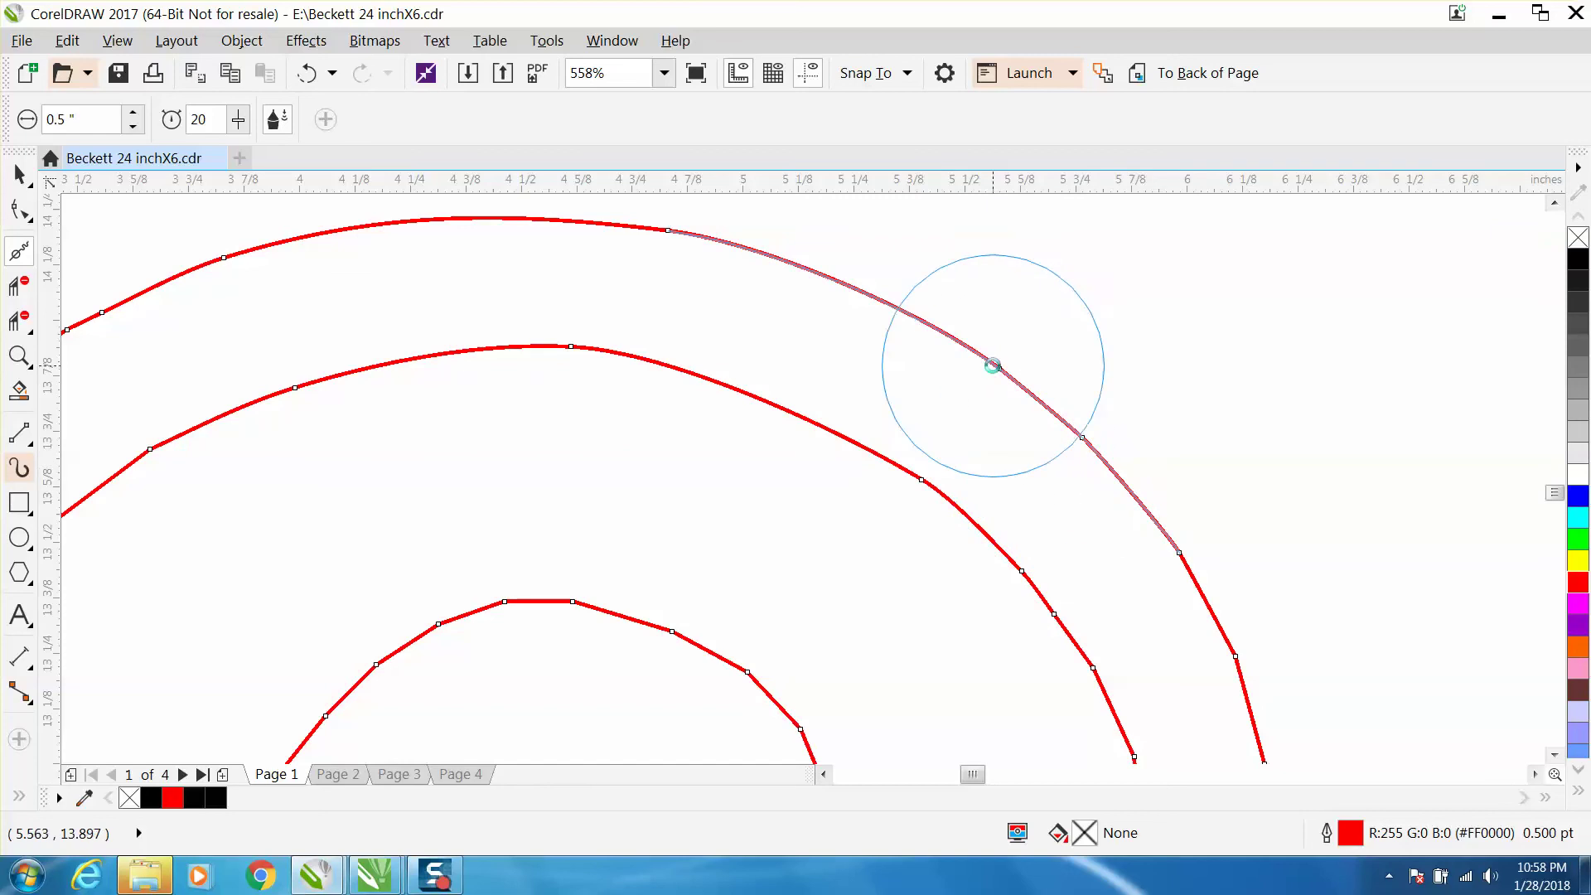
scroll(741, 409, down, 2)
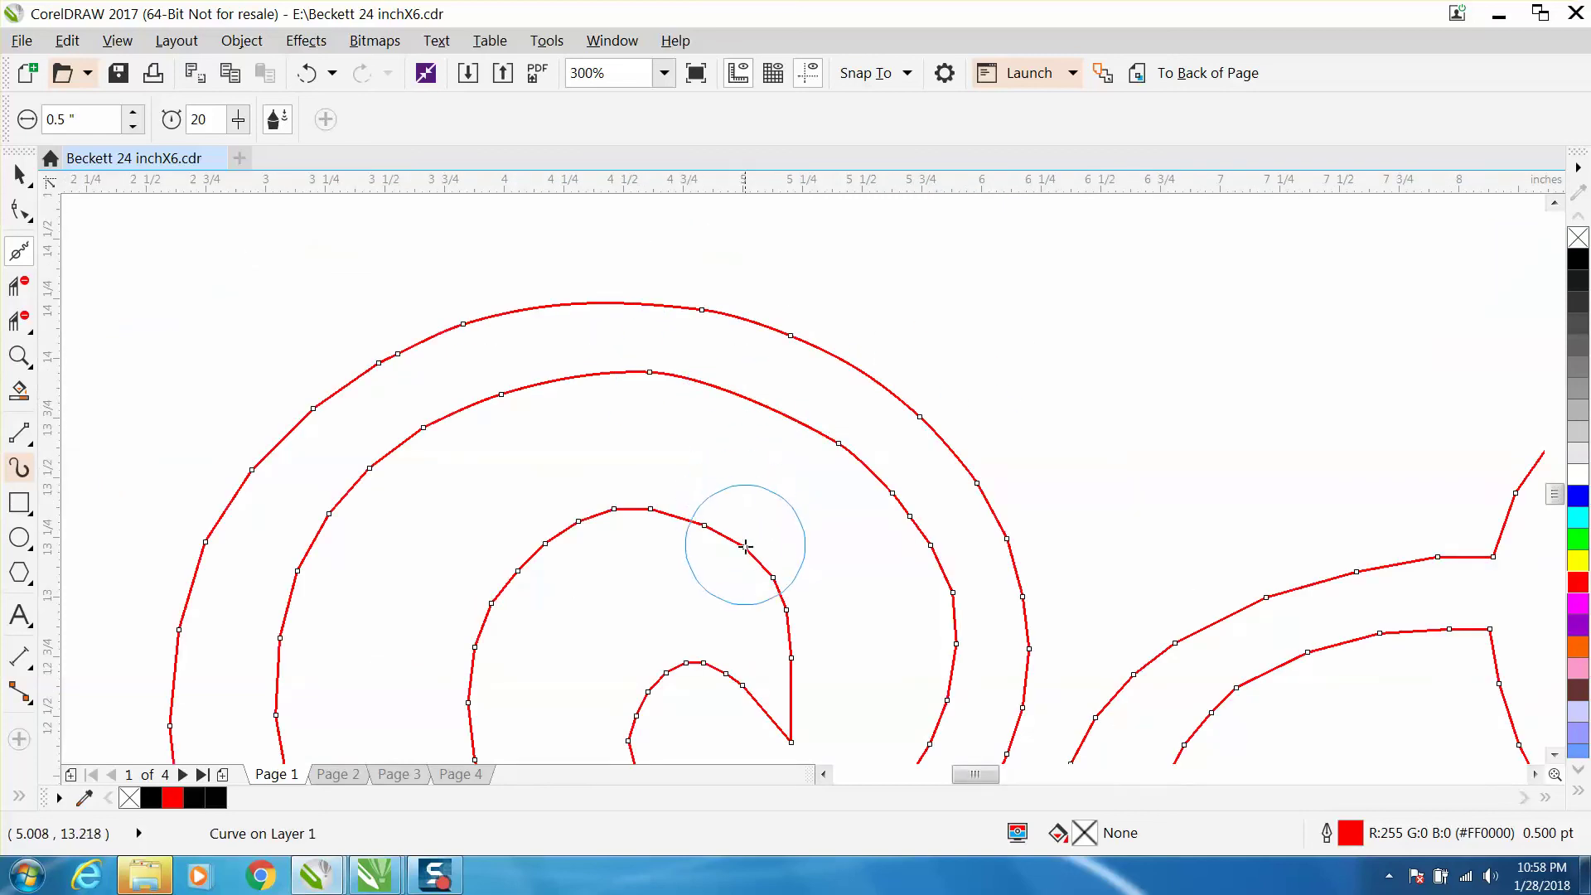
Smooth the inner curve's top and the left sides of the middle and outer curves, entering nib size 1.
mouse_move(746, 556)
mouse_down()
mouse_move(683, 514)
mouse_move(613, 510)
mouse_move(548, 560)
mouse_move(598, 520)
mouse_move(668, 522)
mouse_move(579, 524)
mouse_move(490, 608)
mouse_move(481, 649)
mouse_move(532, 563)
mouse_move(668, 530)
mouse_move(748, 577)
mouse_move(778, 627)
mouse_move(732, 677)
mouse_move(677, 673)
mouse_move(634, 720)
mouse_move(665, 665)
mouse_move(730, 667)
mouse_up()
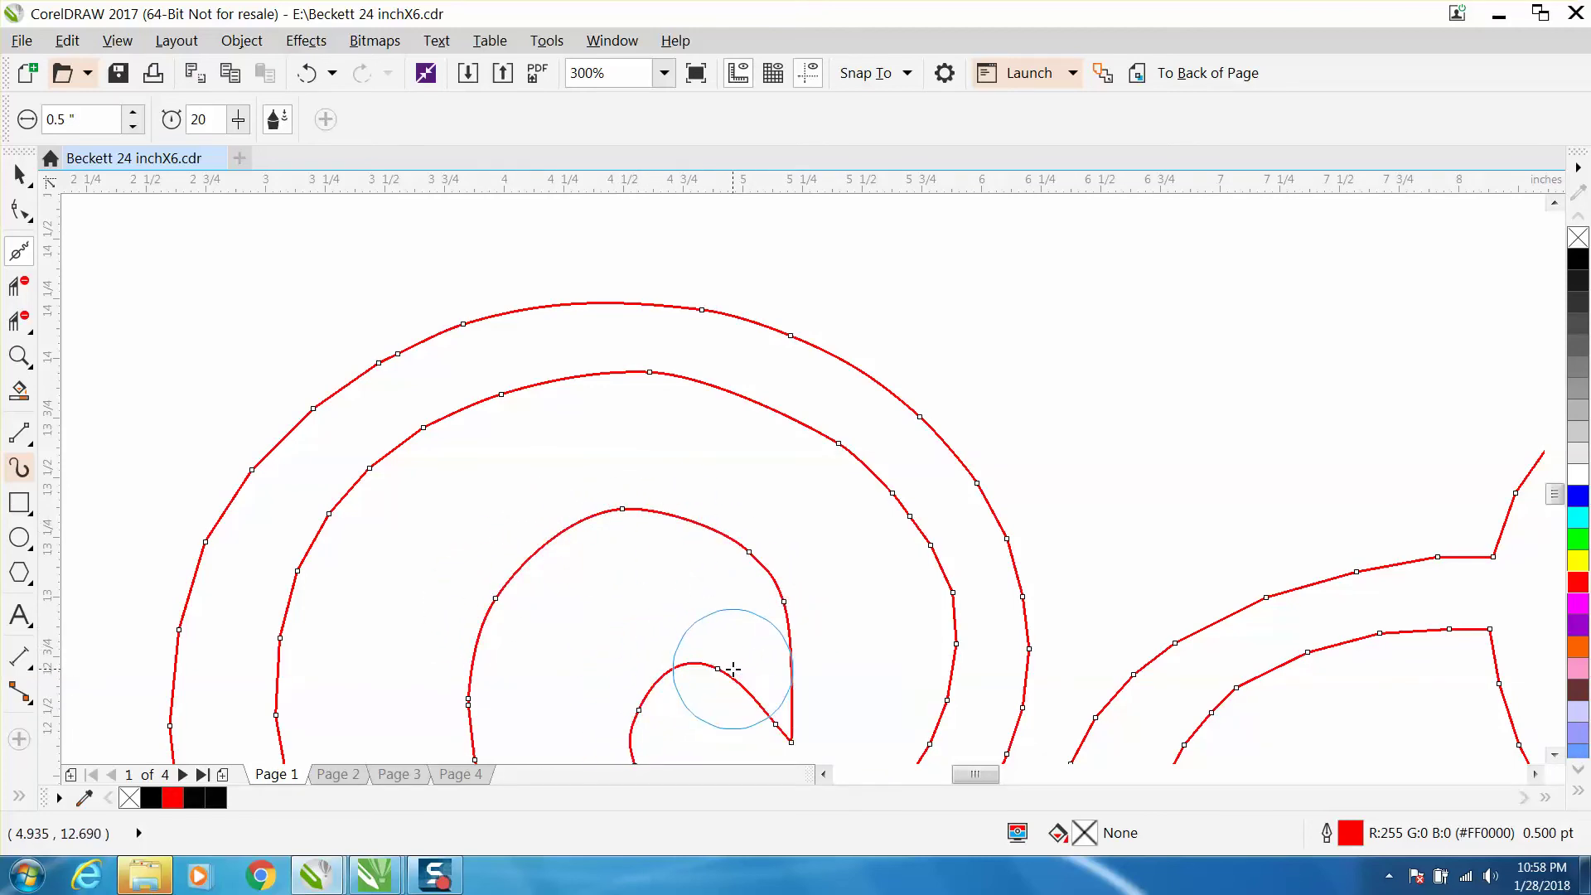
mouse_move(461, 419)
mouse_down()
mouse_move(369, 467)
mouse_move(308, 538)
mouse_move(287, 609)
mouse_move(366, 465)
mouse_up()
mouse_move(411, 356)
mouse_down()
mouse_move(295, 419)
mouse_move(202, 540)
mouse_move(187, 615)
mouse_move(301, 522)
mouse_up()
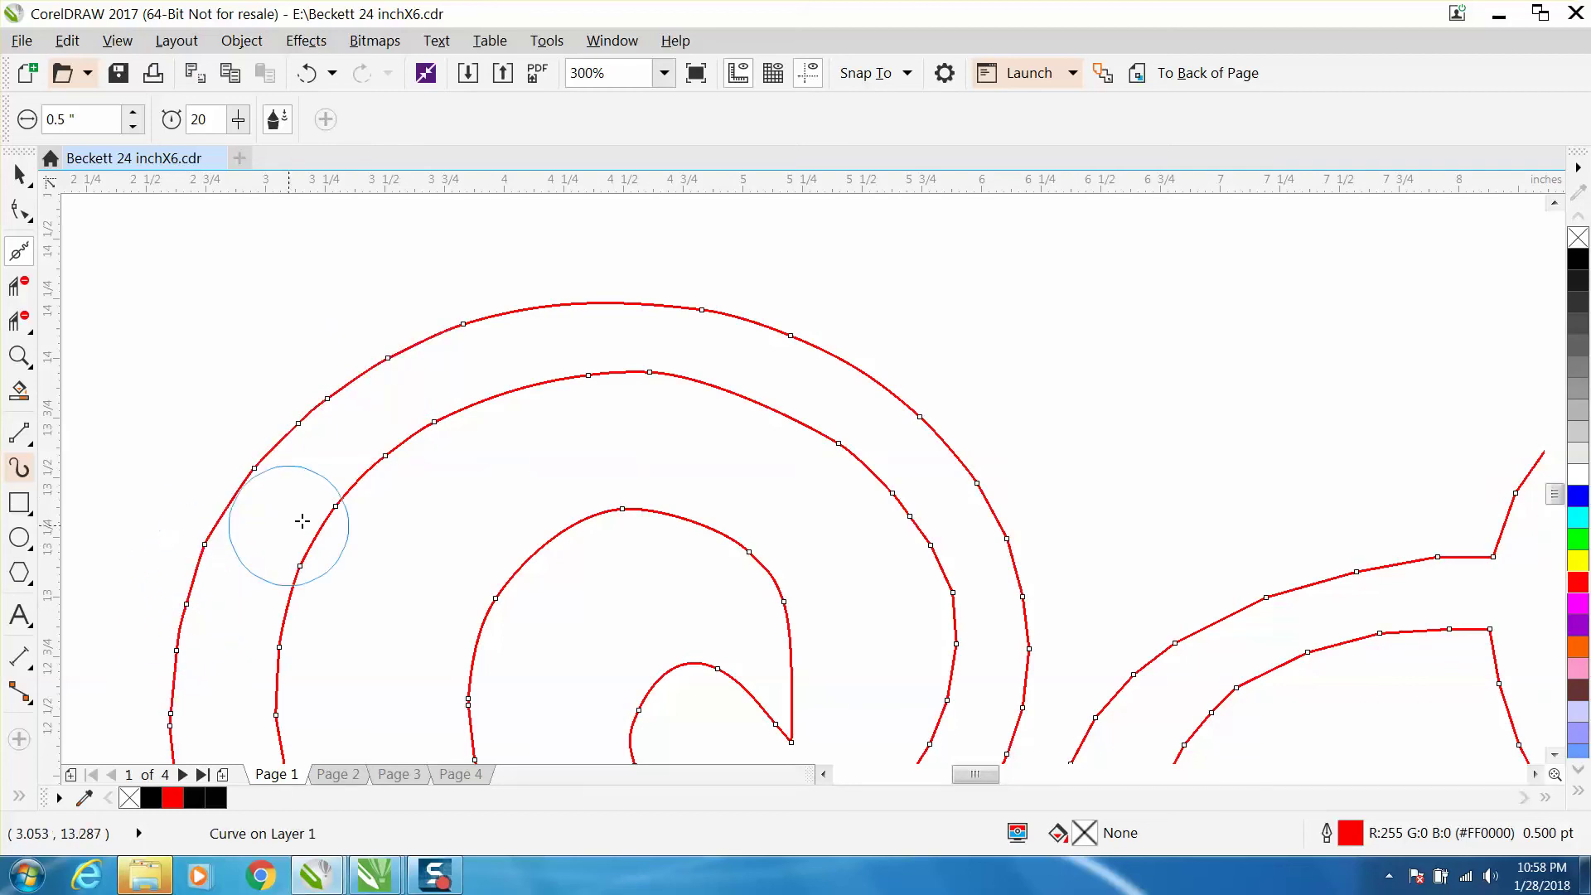
scroll(306, 513, down, 1)
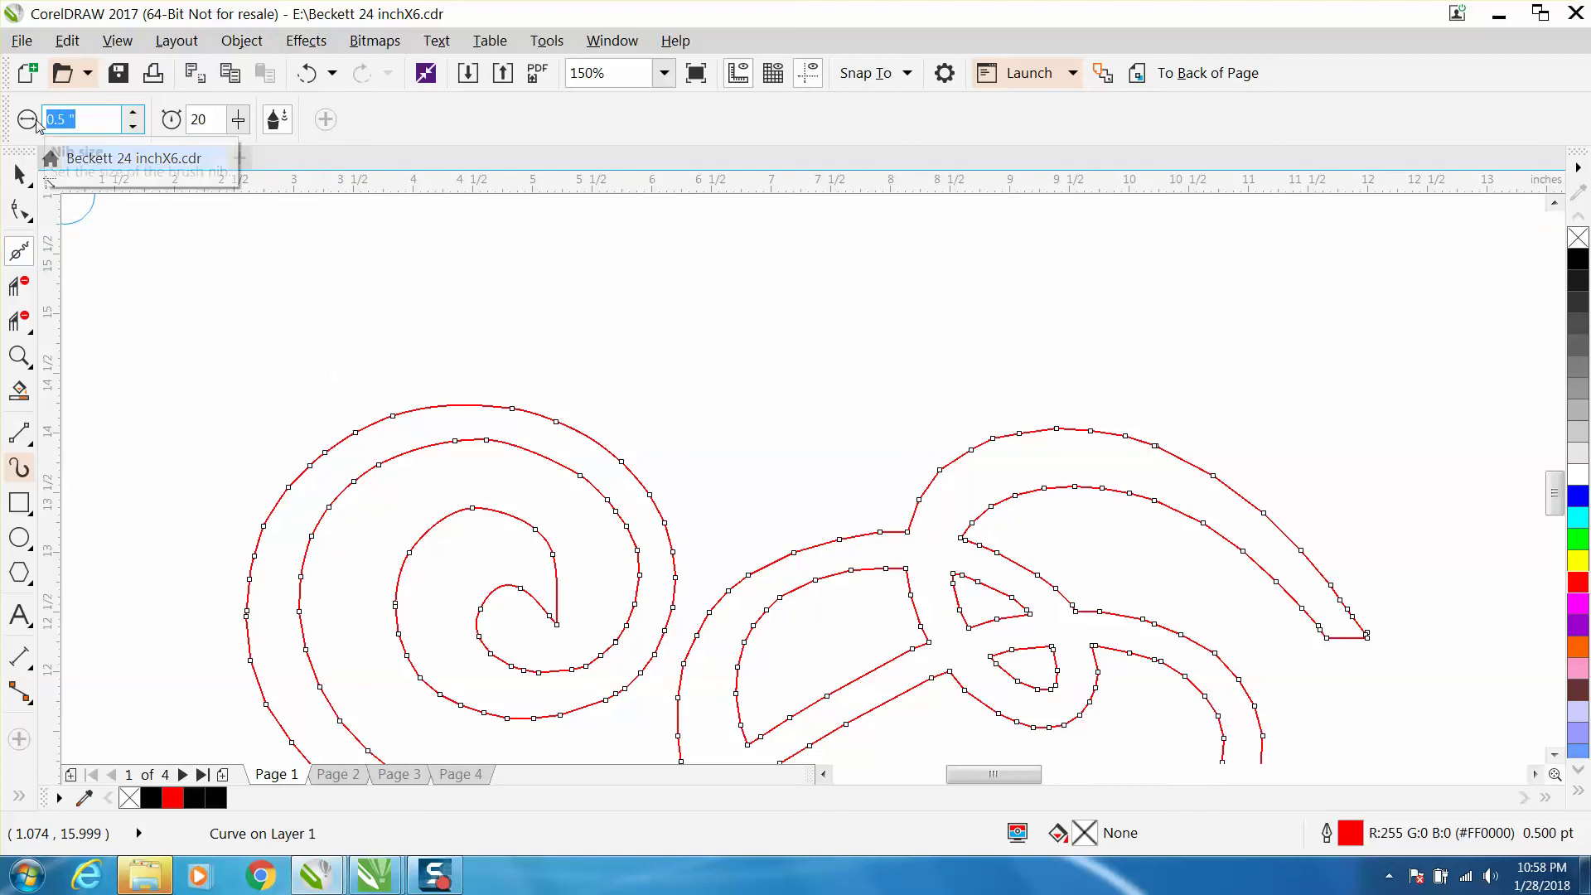
text(1)
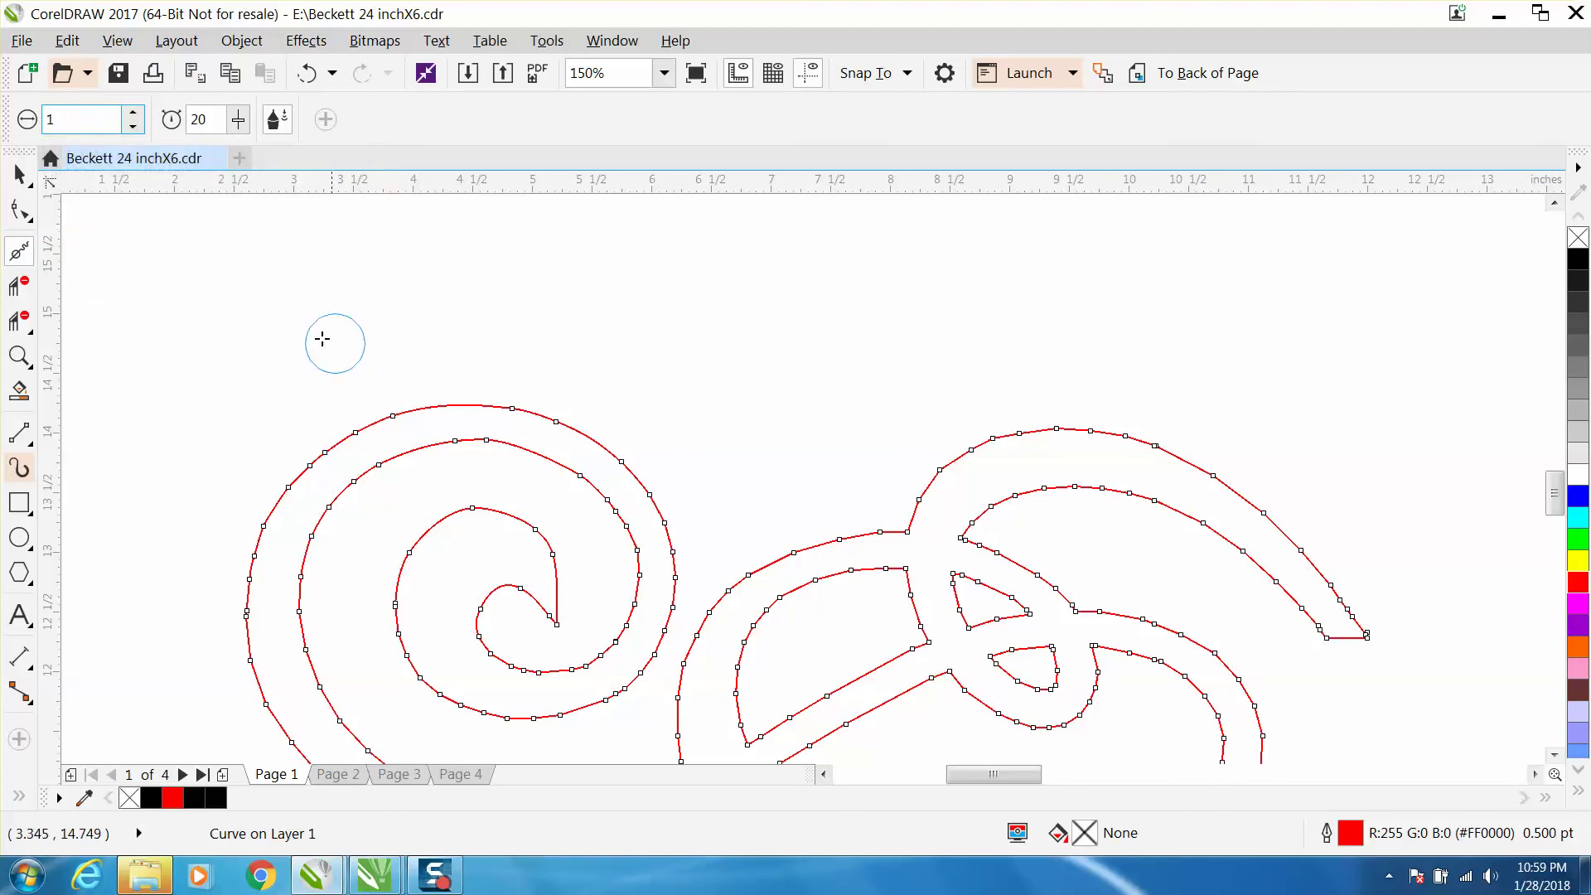
With a 1-inch nib and higher rate, smooth the spiral, upper-right hook arcs and middle shape's inner curves.
key(Return)
mouse_move(514, 415)
mouse_down()
mouse_move(572, 444)
mouse_move(625, 515)
mouse_move(643, 580)
mouse_move(630, 652)
mouse_move(550, 677)
mouse_move(515, 668)
mouse_move(704, 639)
mouse_move(817, 569)
mouse_move(883, 549)
mouse_move(813, 587)
mouse_move(897, 554)
mouse_move(1008, 454)
mouse_move(1129, 440)
mouse_move(1182, 501)
mouse_move(953, 526)
mouse_up()
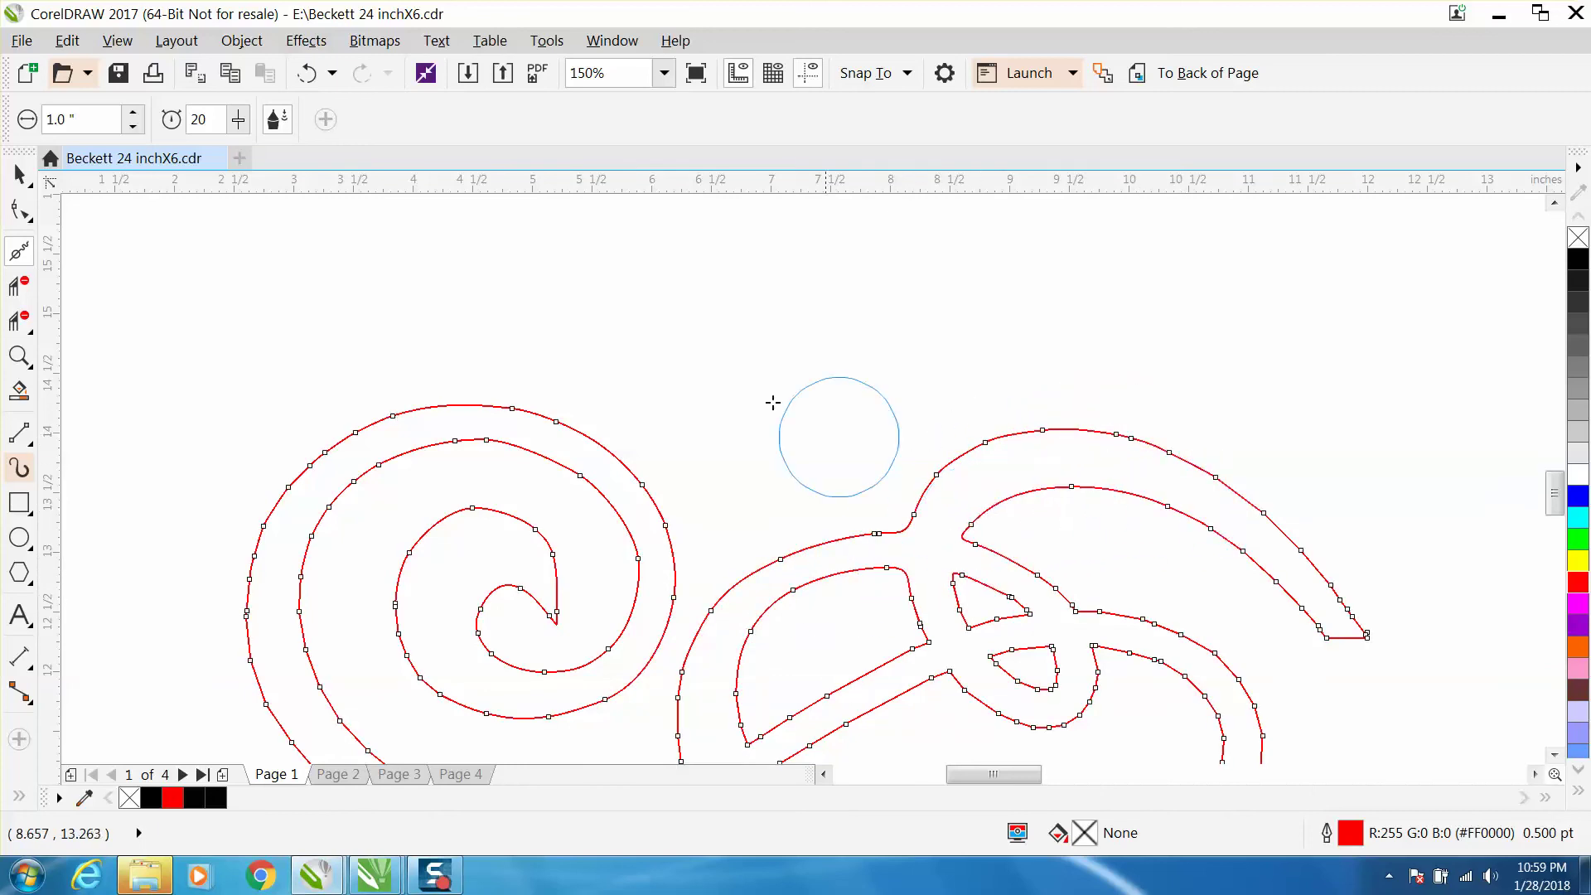
click(247, 121)
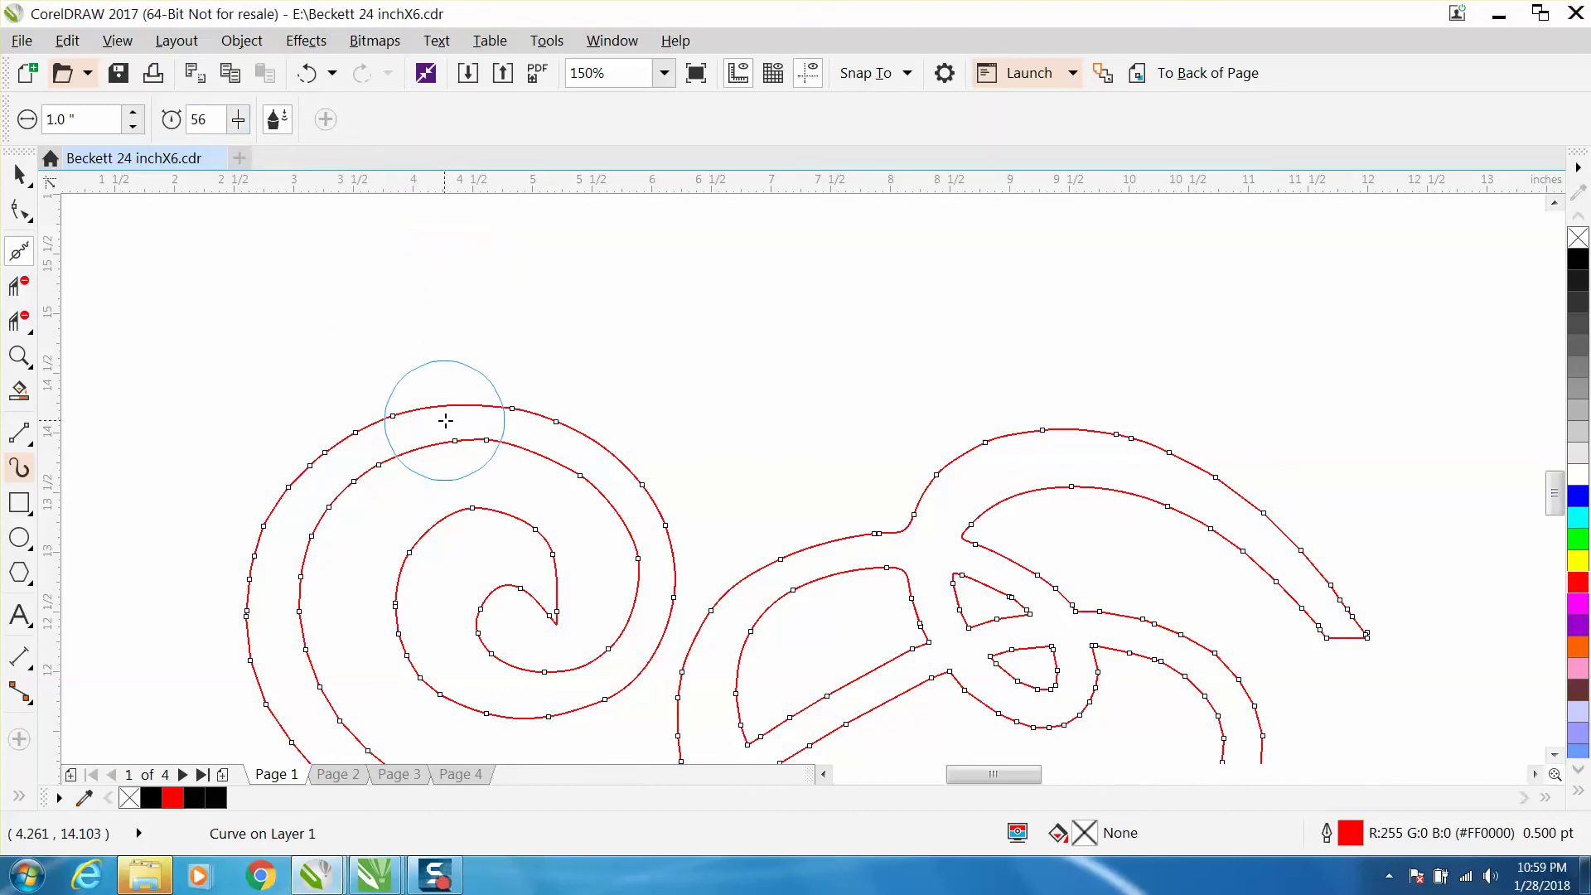
mouse_move(444, 420)
mouse_down()
mouse_move(334, 447)
mouse_move(285, 504)
mouse_up()
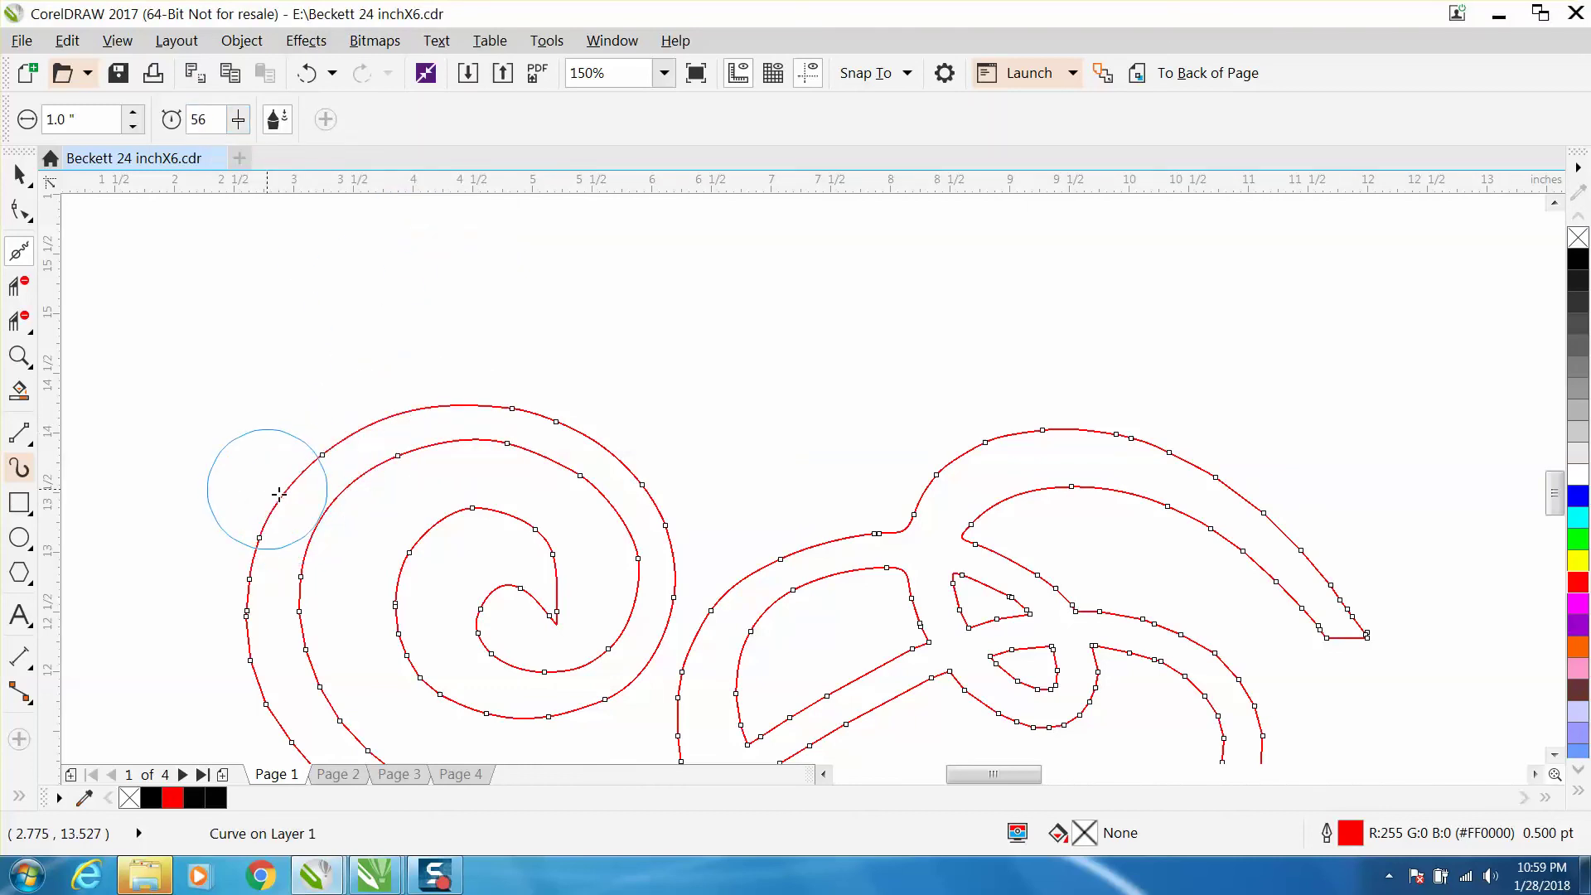
mouse_move(901, 506)
mouse_down()
mouse_move(1136, 437)
mouse_move(1262, 511)
mouse_move(1315, 579)
mouse_move(1331, 638)
mouse_move(1325, 604)
mouse_move(1306, 597)
mouse_move(1318, 630)
mouse_up()
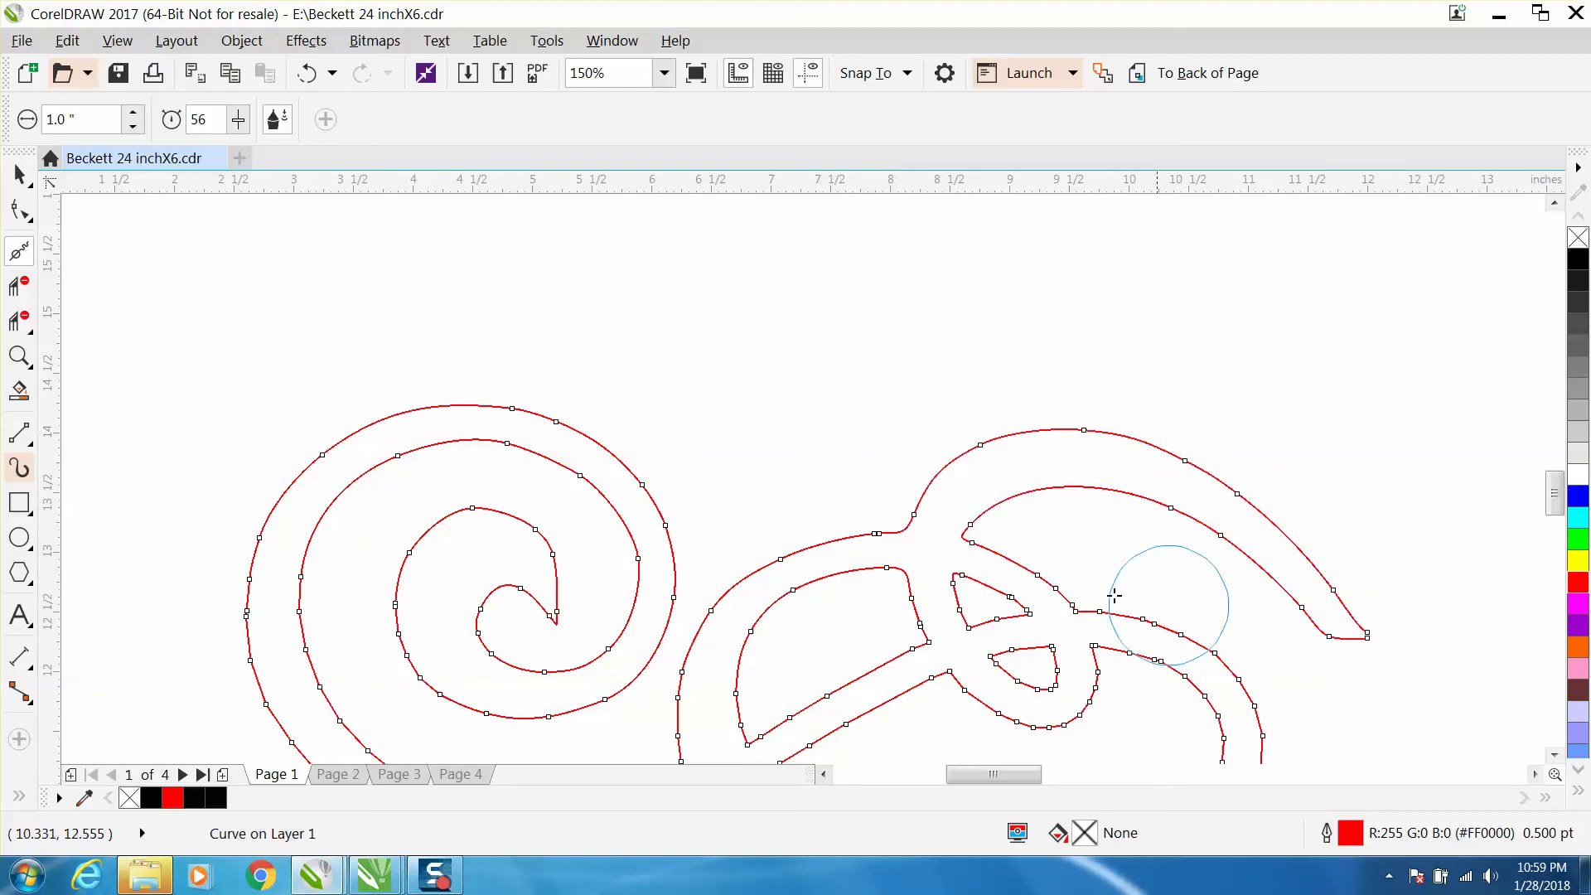
mouse_move(839, 667)
mouse_down()
mouse_move(777, 628)
mouse_move(733, 697)
mouse_move(417, 675)
mouse_move(438, 643)
mouse_move(336, 603)
mouse_move(284, 611)
mouse_up()
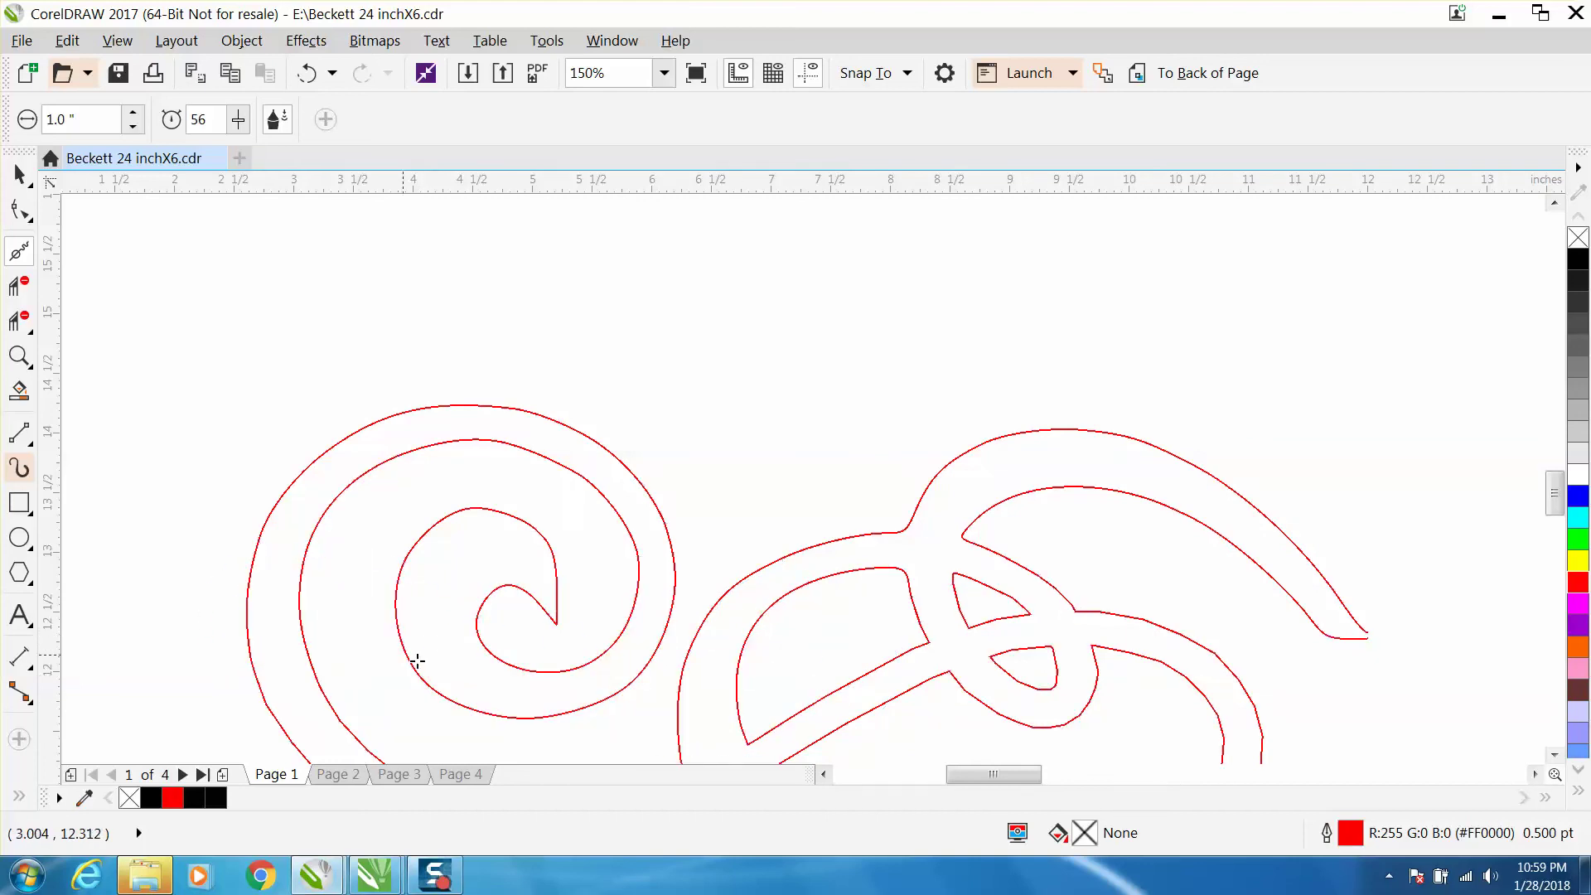
scroll(416, 639, down, 2)
mouse_move(413, 572)
mouse_down()
mouse_move(397, 654)
mouse_move(486, 690)
mouse_move(658, 651)
mouse_up()
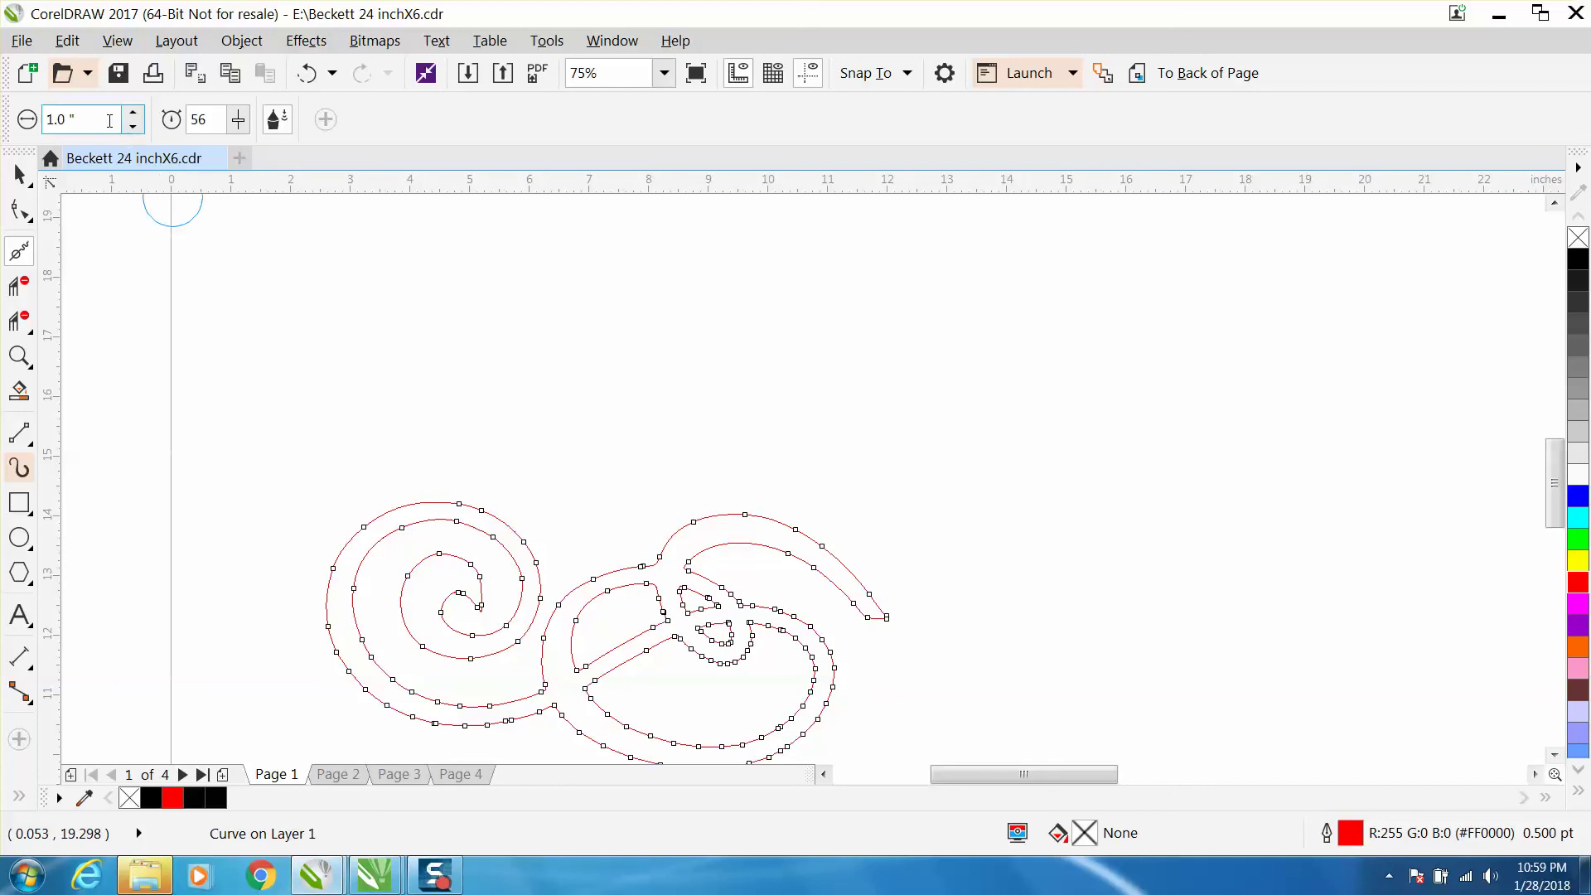
Set the nib to 3 inches and smooth the middle shape, undoing one stroke and brushing it again.
text(3)
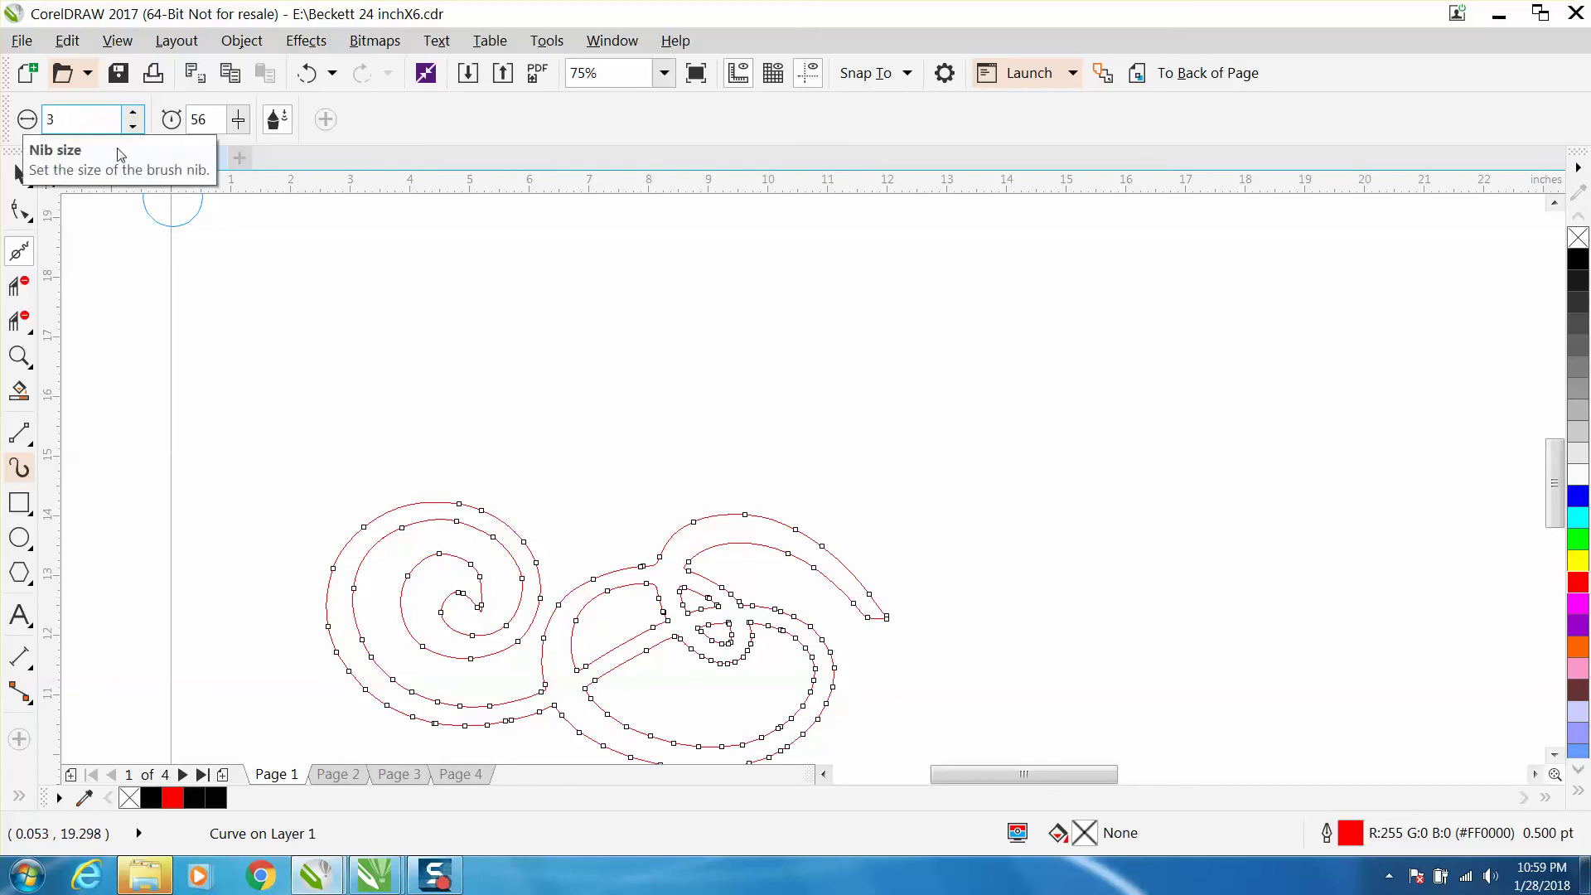
key(Return)
mouse_move(409, 525)
mouse_down()
mouse_move(497, 605)
mouse_move(659, 660)
mouse_move(750, 643)
mouse_move(721, 655)
mouse_move(683, 566)
mouse_up()
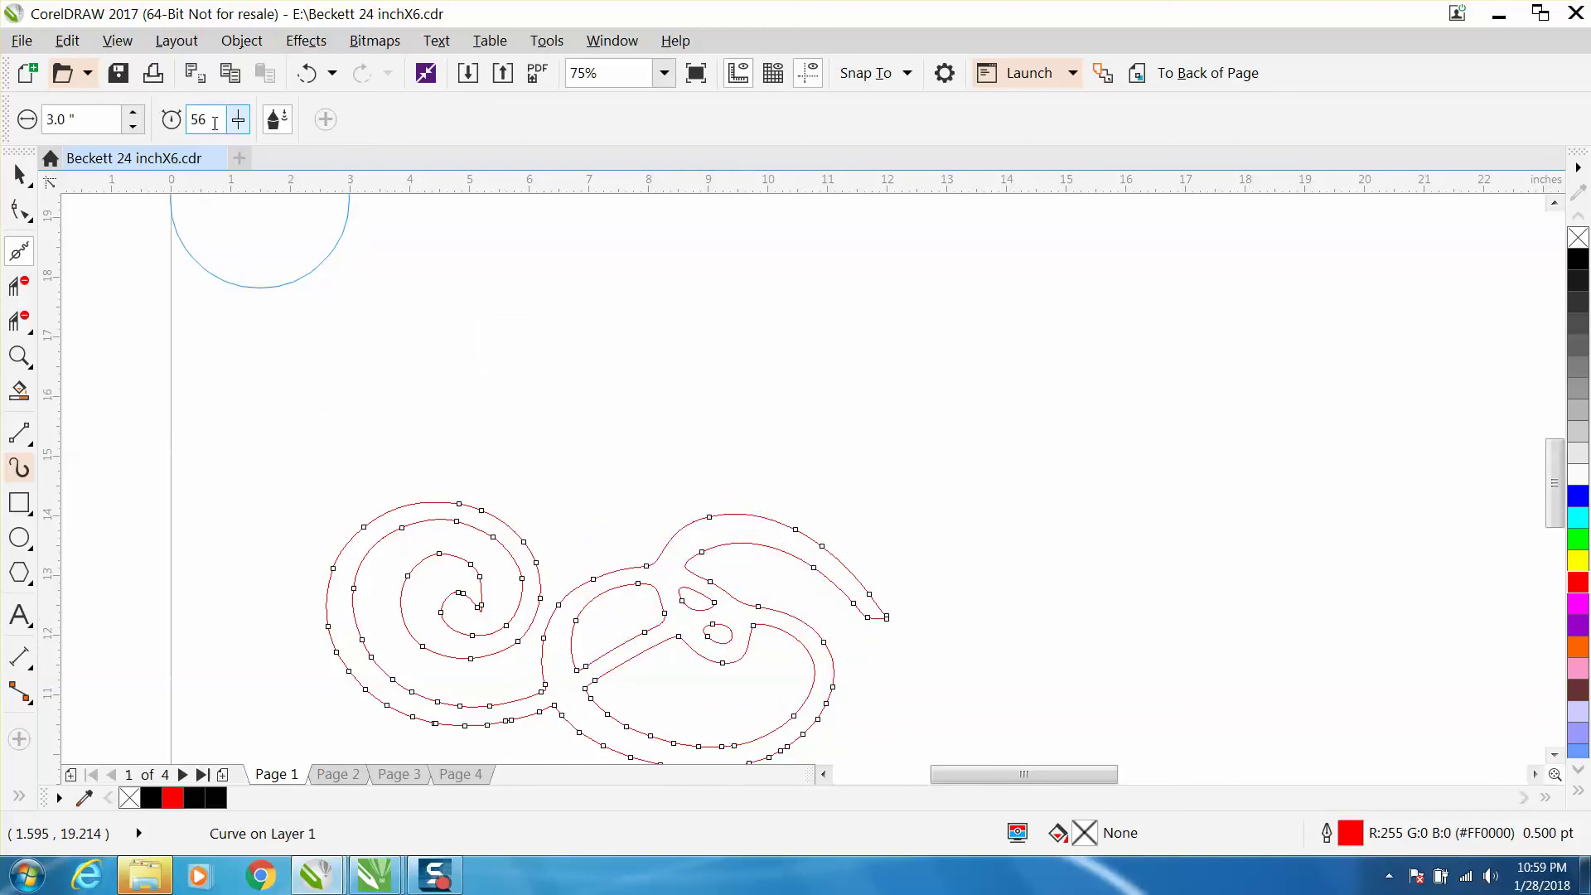
click(297, 77)
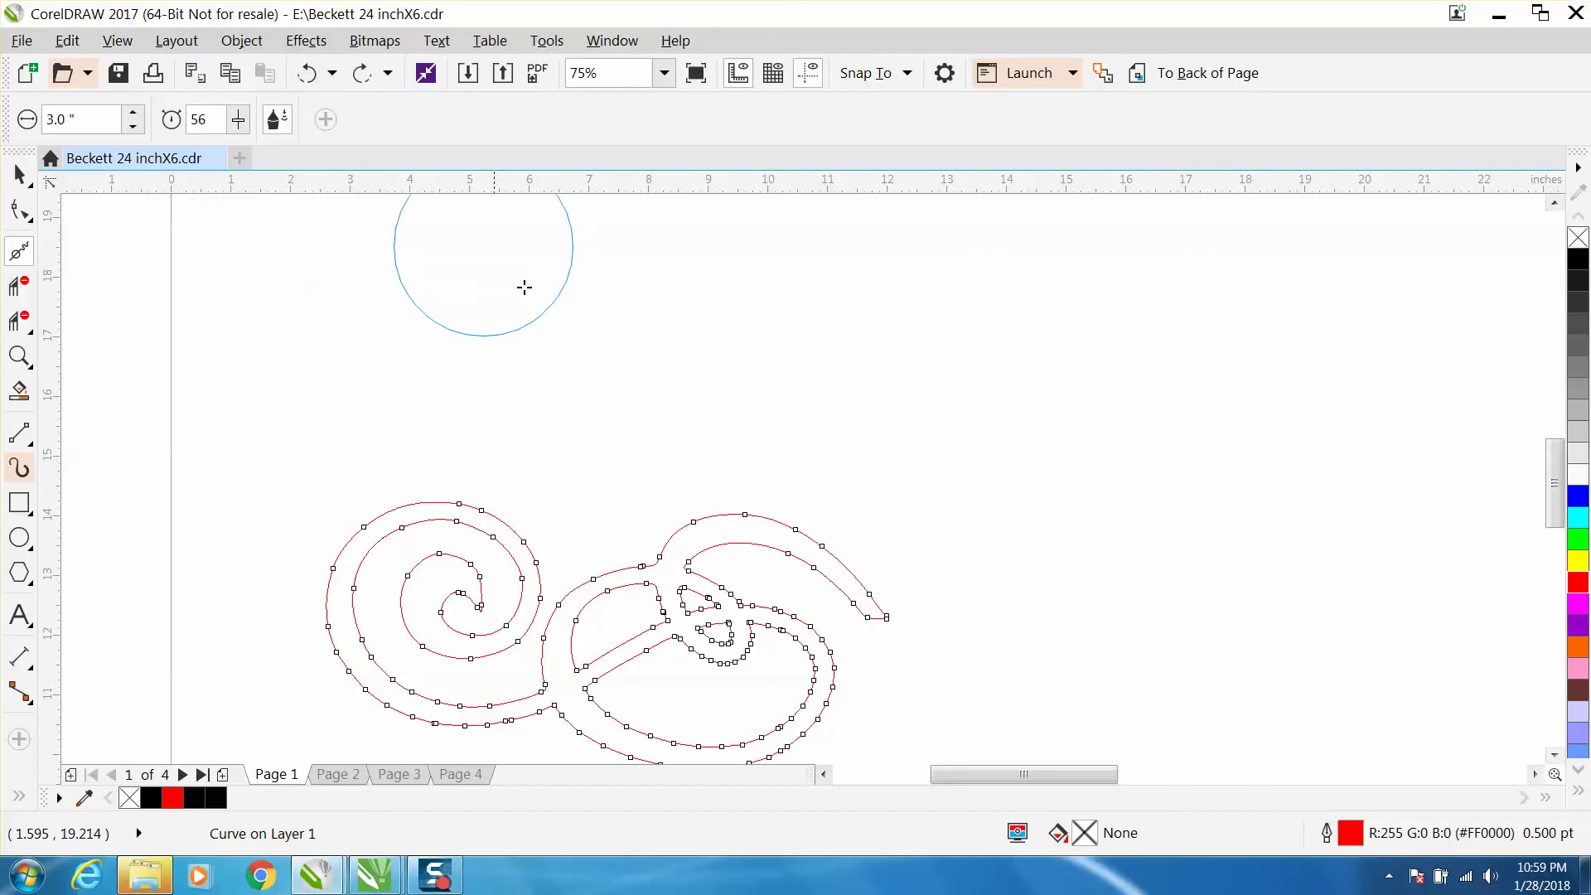
mouse_move(591, 620)
mouse_down()
mouse_move(579, 693)
mouse_move(610, 668)
mouse_move(557, 693)
mouse_move(361, 666)
mouse_up()
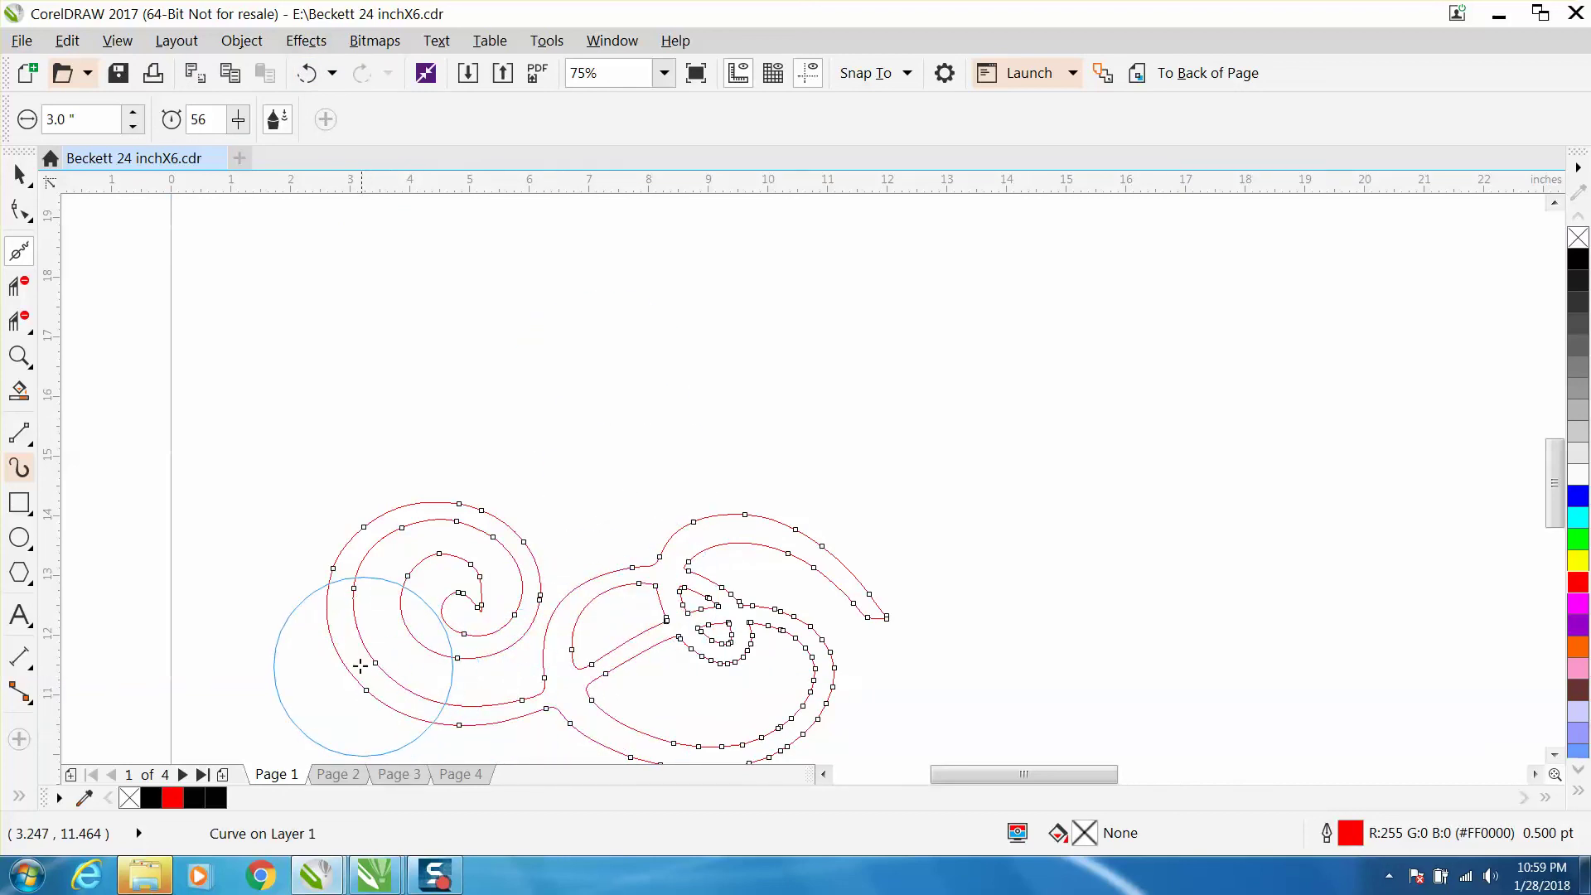
Zoom into the hook's tip and drag the upper curve's end node onto the lower curve's end to join them.
click(21, 181)
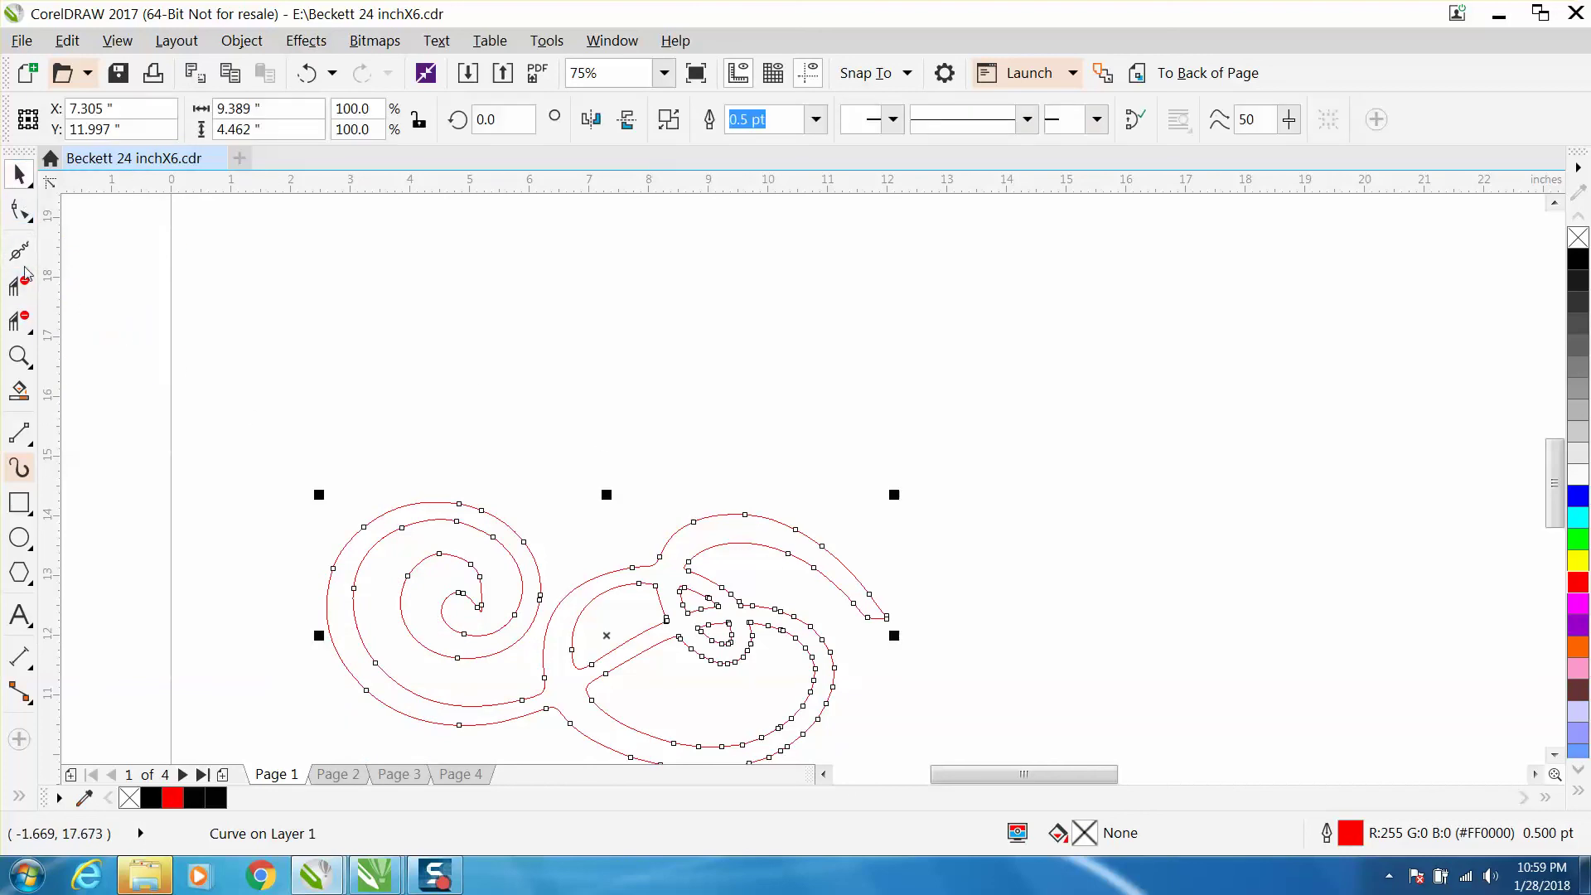
click(17, 360)
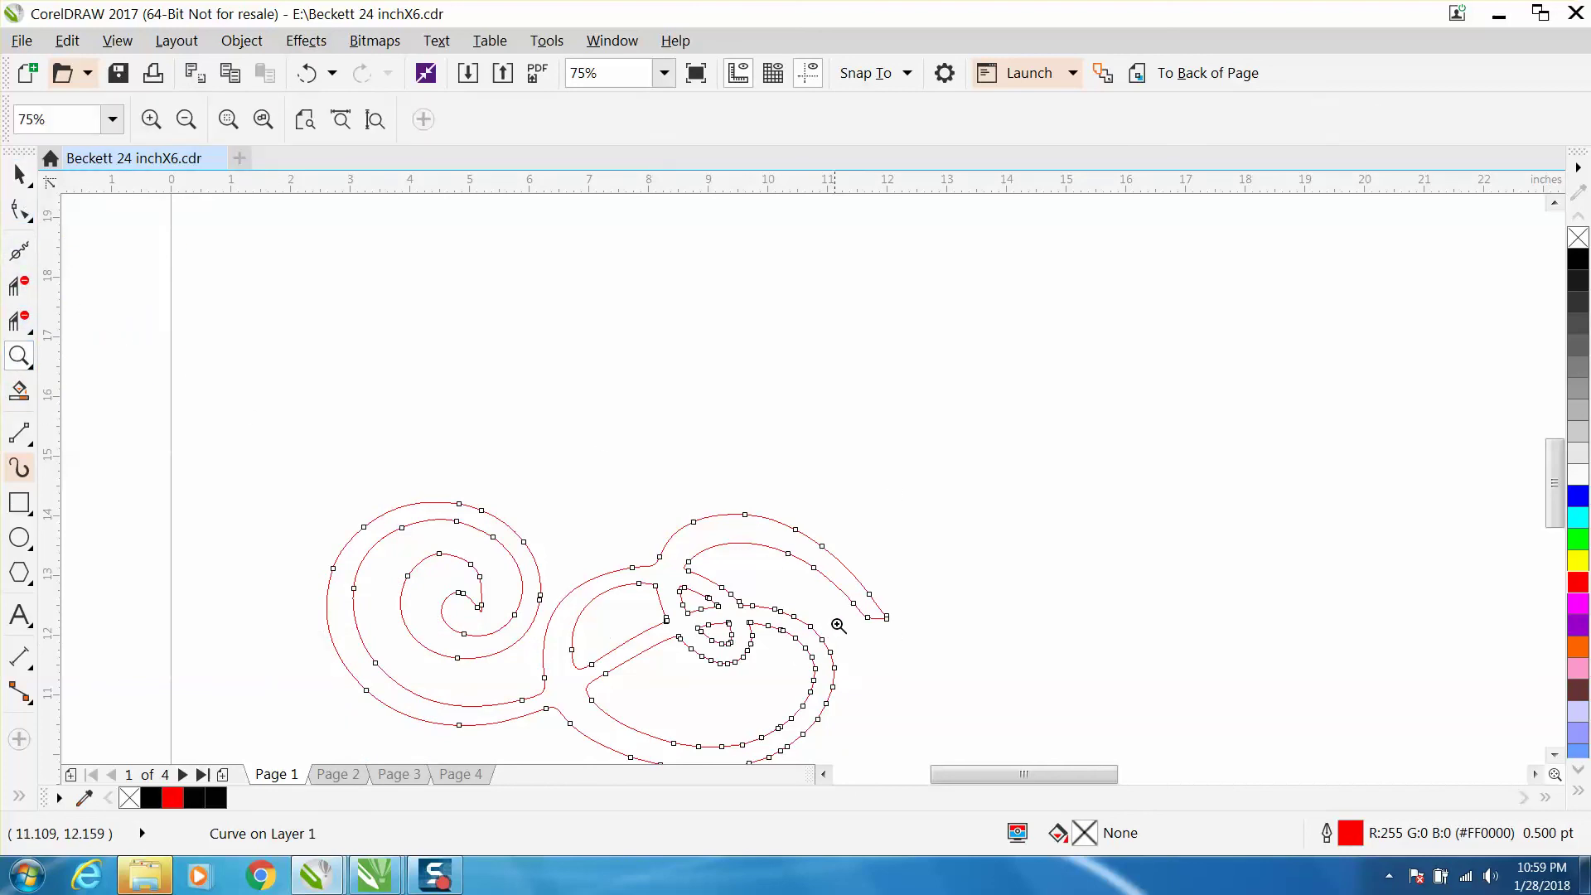
drag(913, 634, 913, 634)
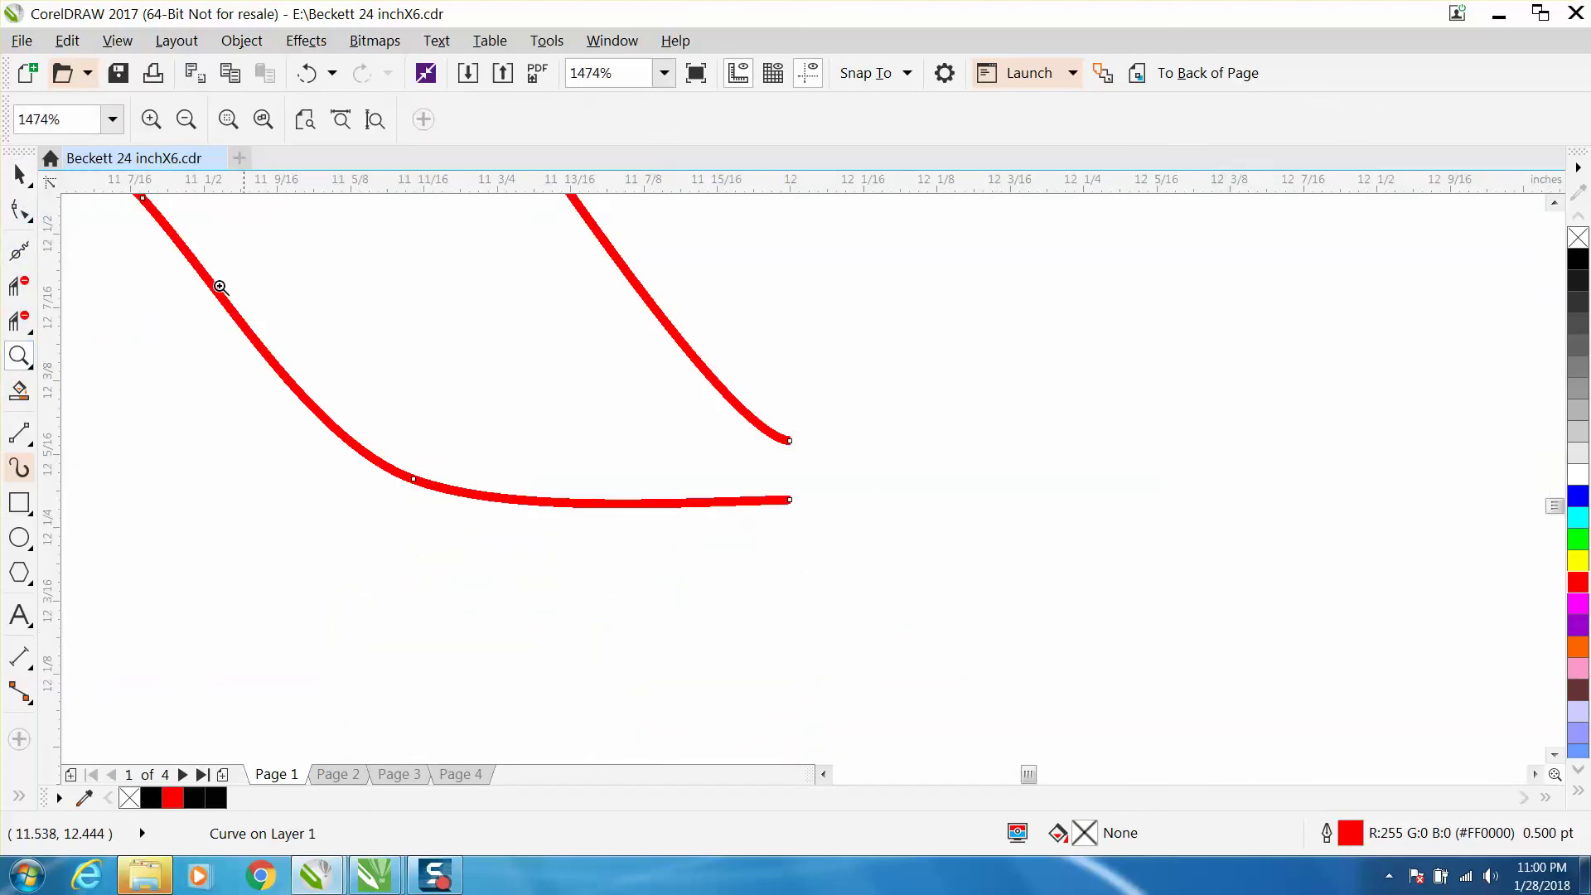
click(793, 442)
drag(728, 440, 746, 379)
drag(792, 445, 792, 500)
scroll(912, 514, down, 2)
scroll(904, 508, down, 2)
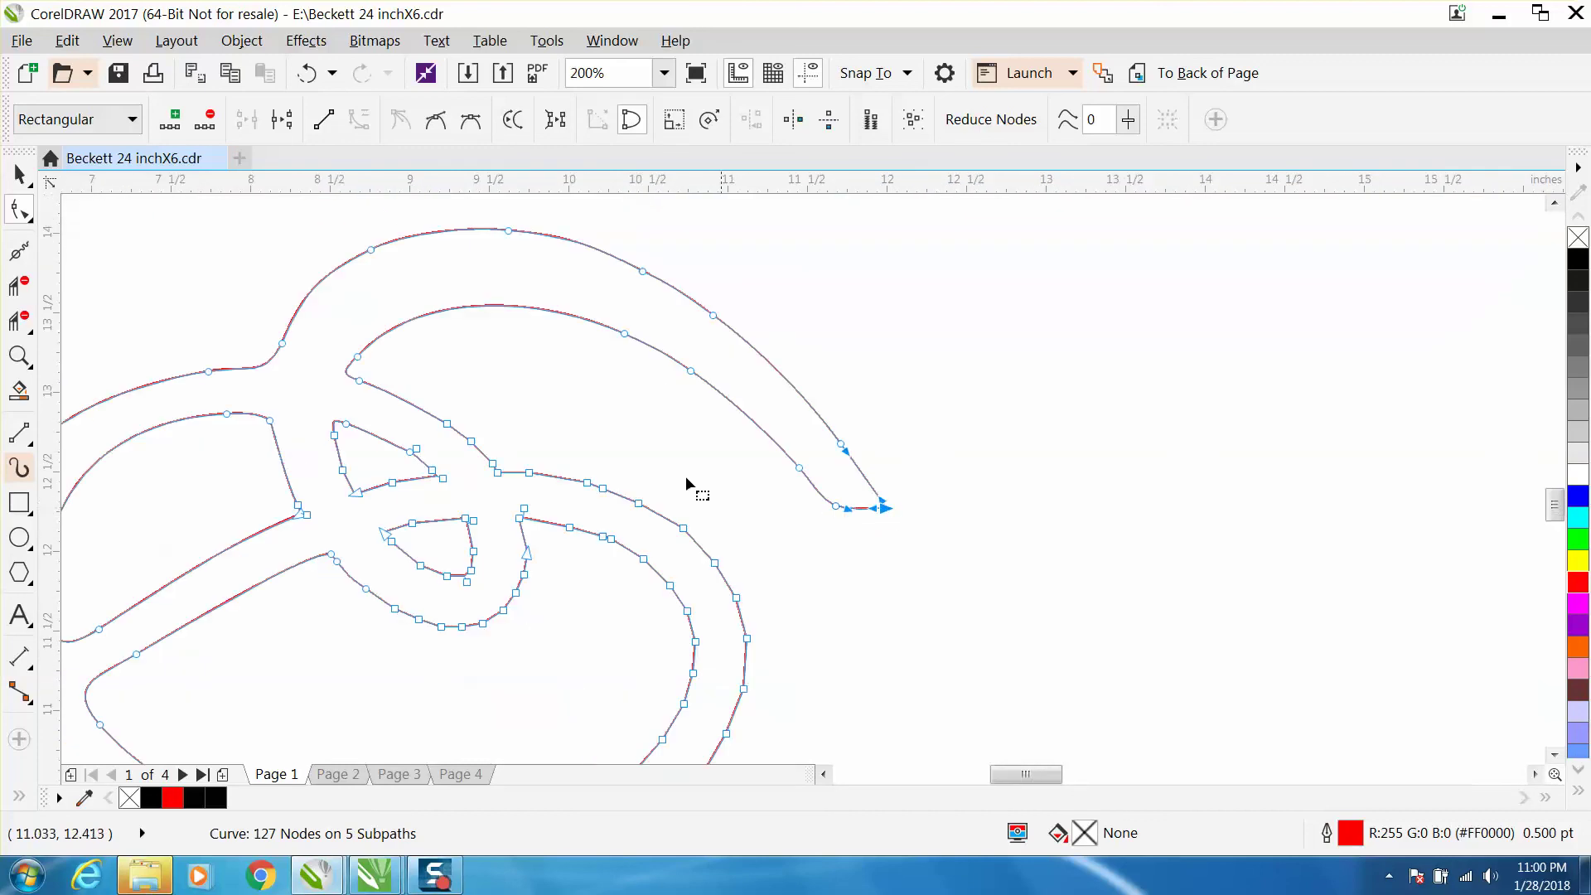
click(19, 389)
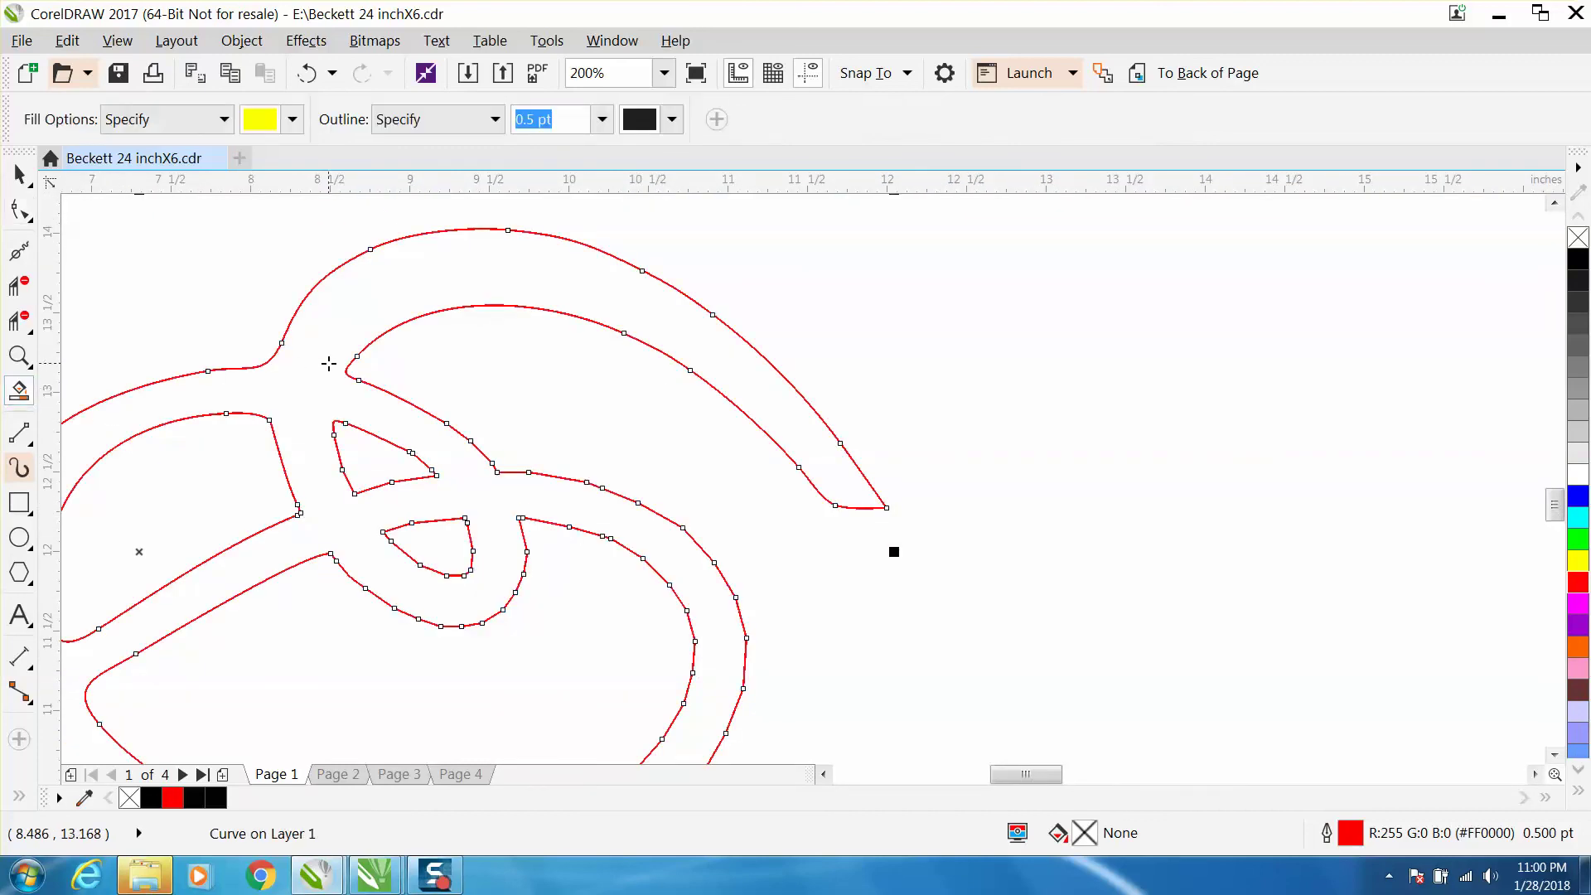
Fill the closed half-swirl with yellow and duplicate it with Ctrl+D.
click(329, 363)
scroll(329, 363, down, 2)
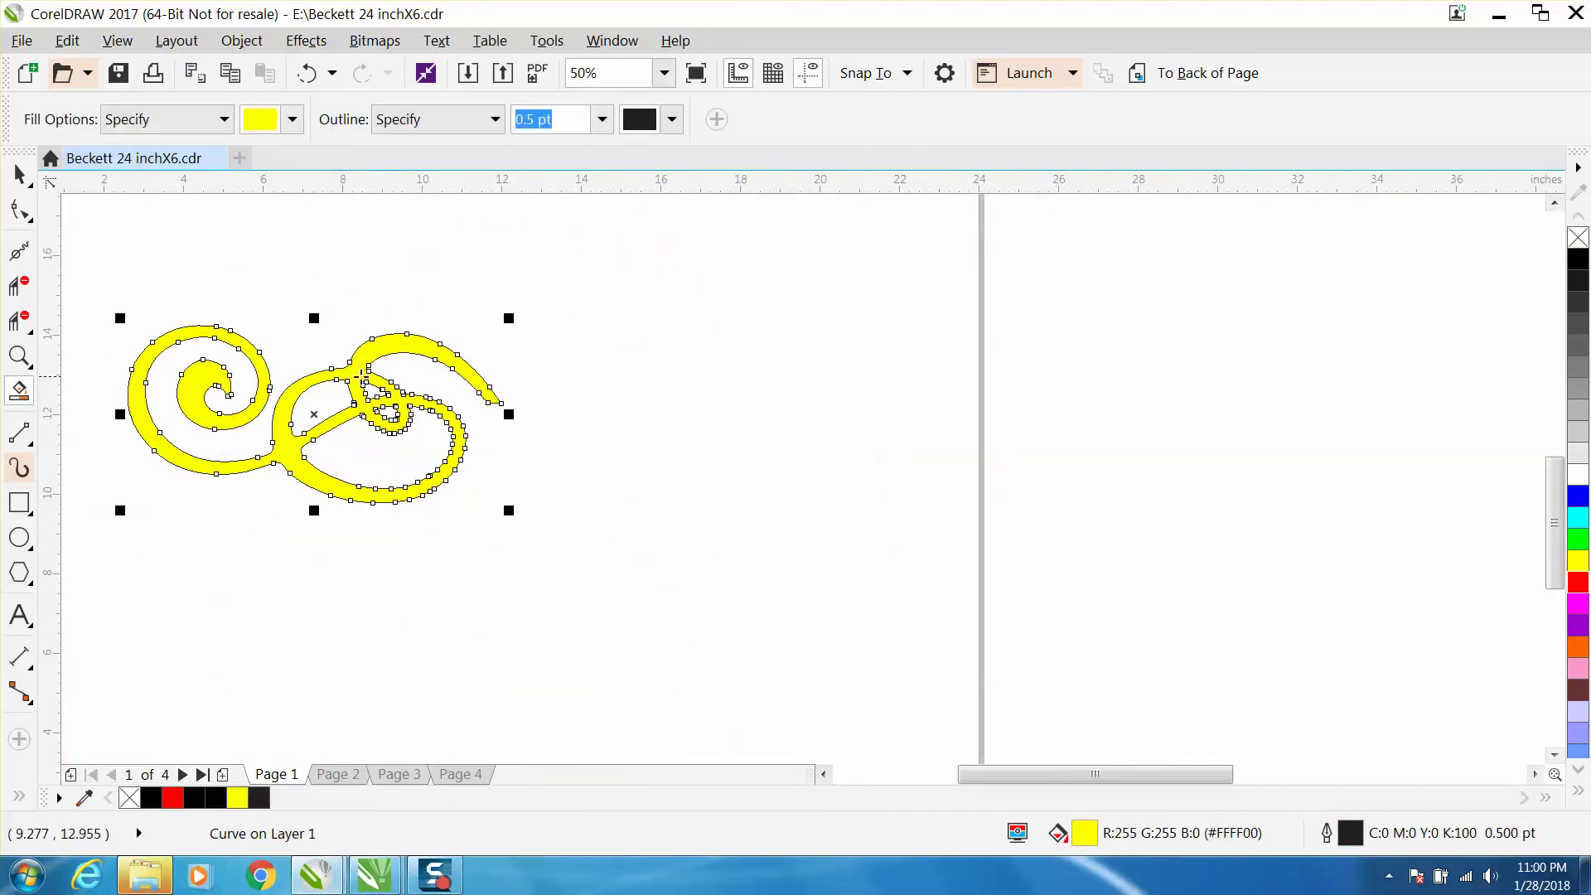
click(25, 184)
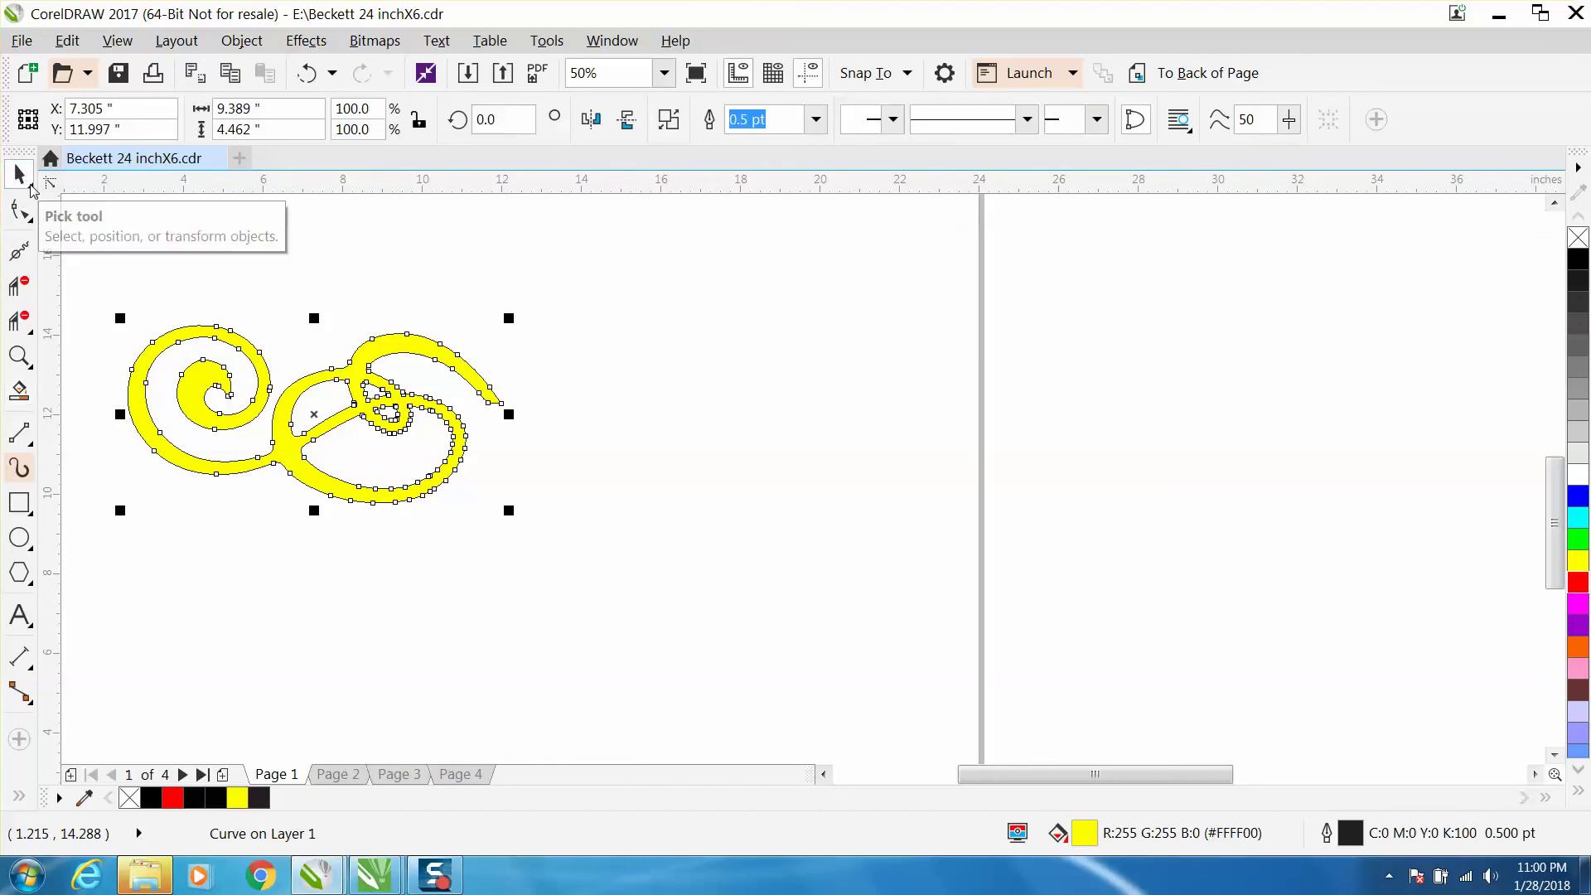
key(ctrl+d)
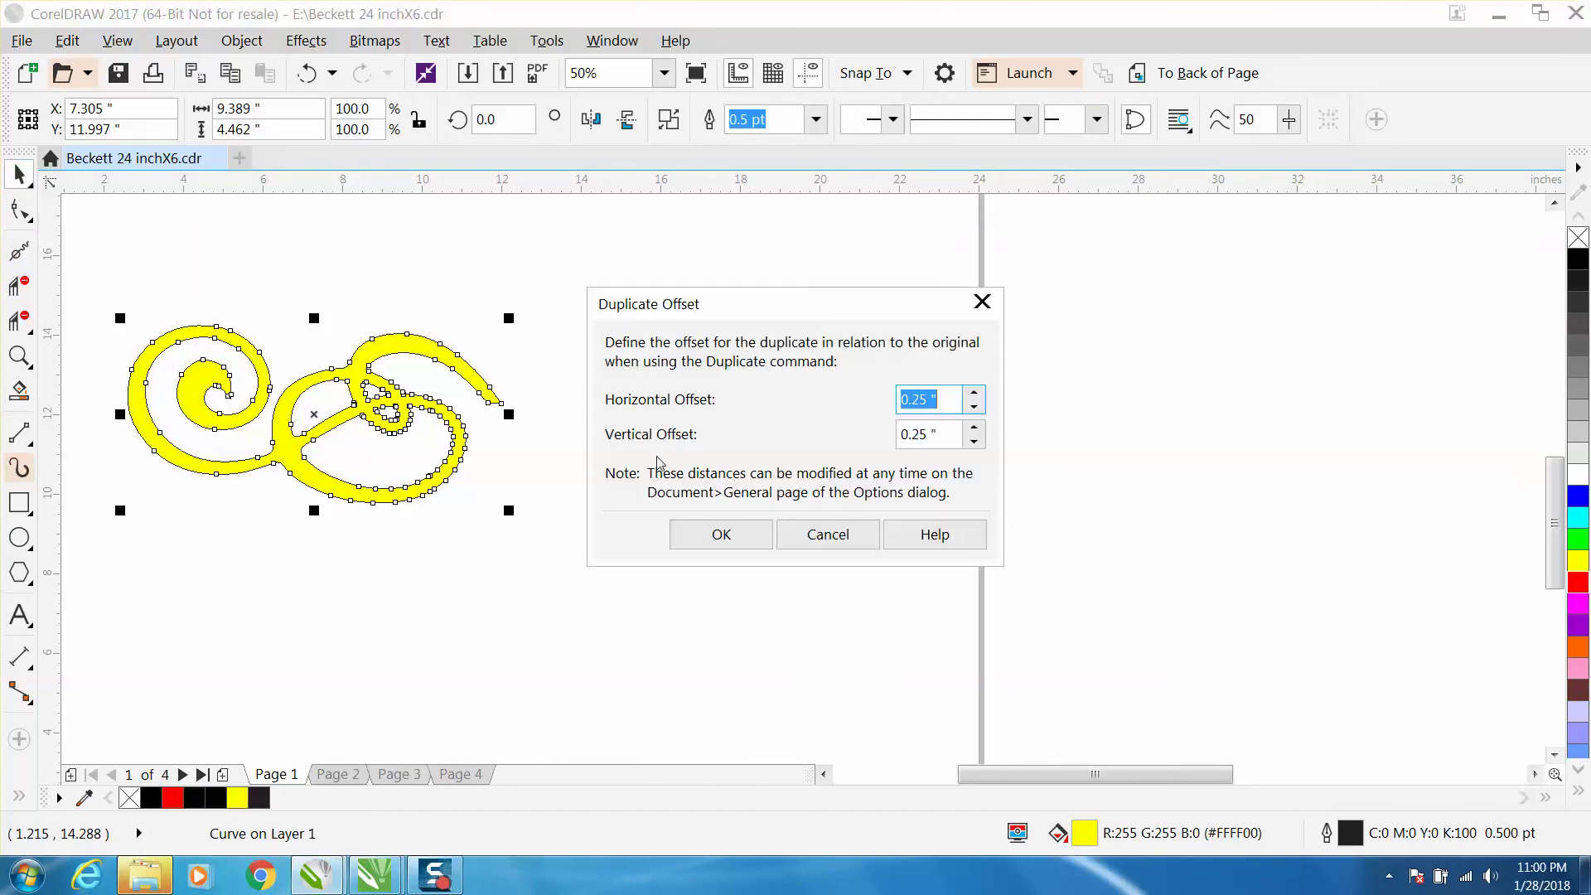
Cancel the Duplicate Offset dialog and set both horizontal and vertical duplicate distances to 0.
click(818, 537)
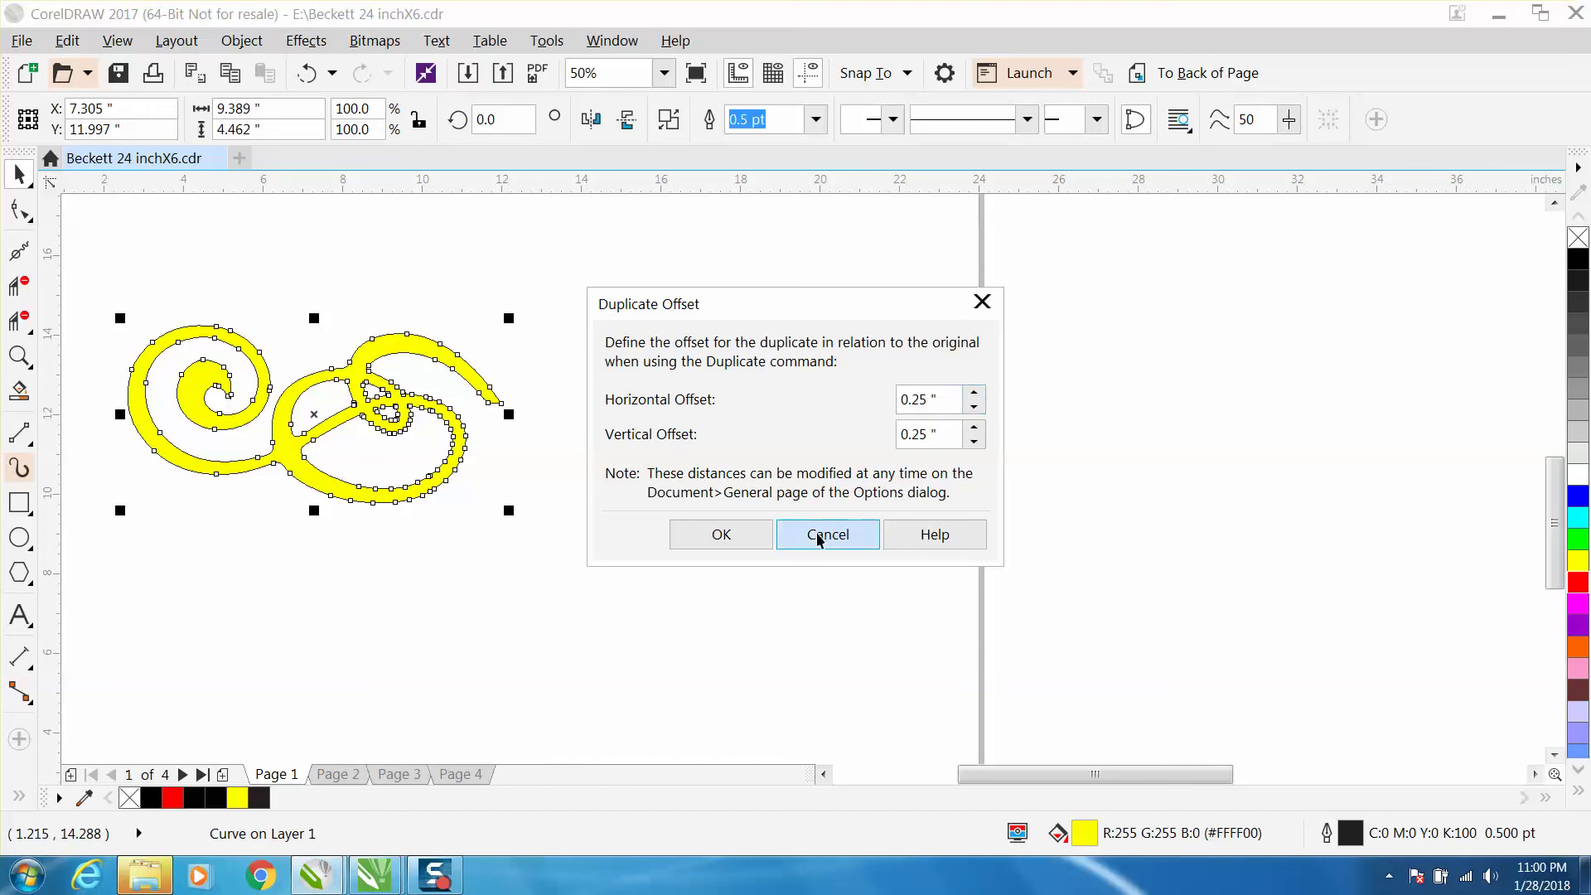
click(709, 355)
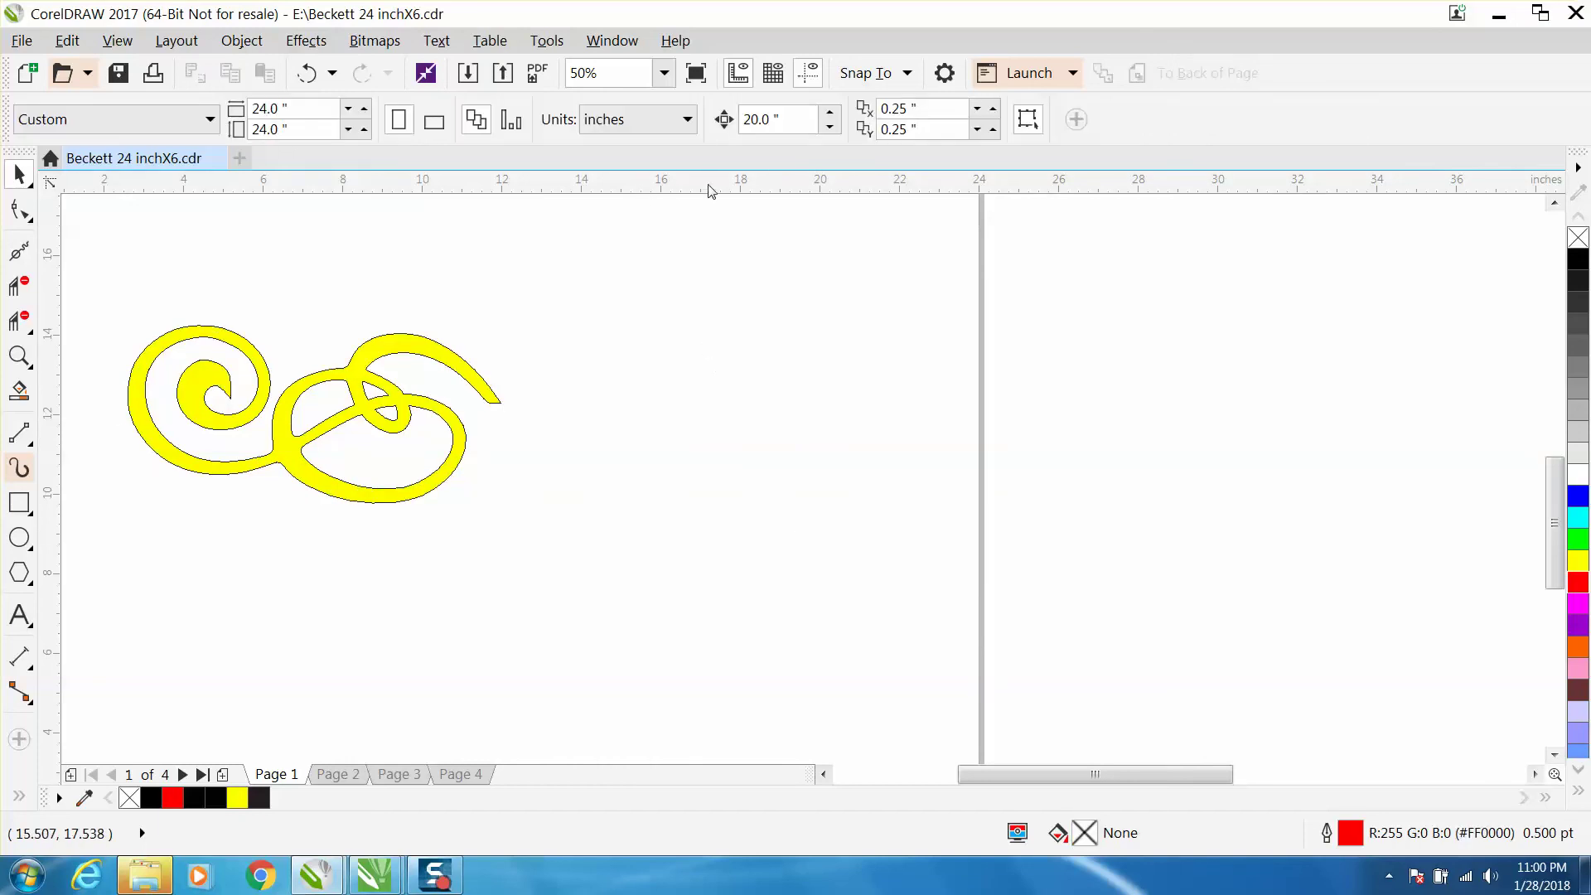
double_click(911, 109)
text(0)
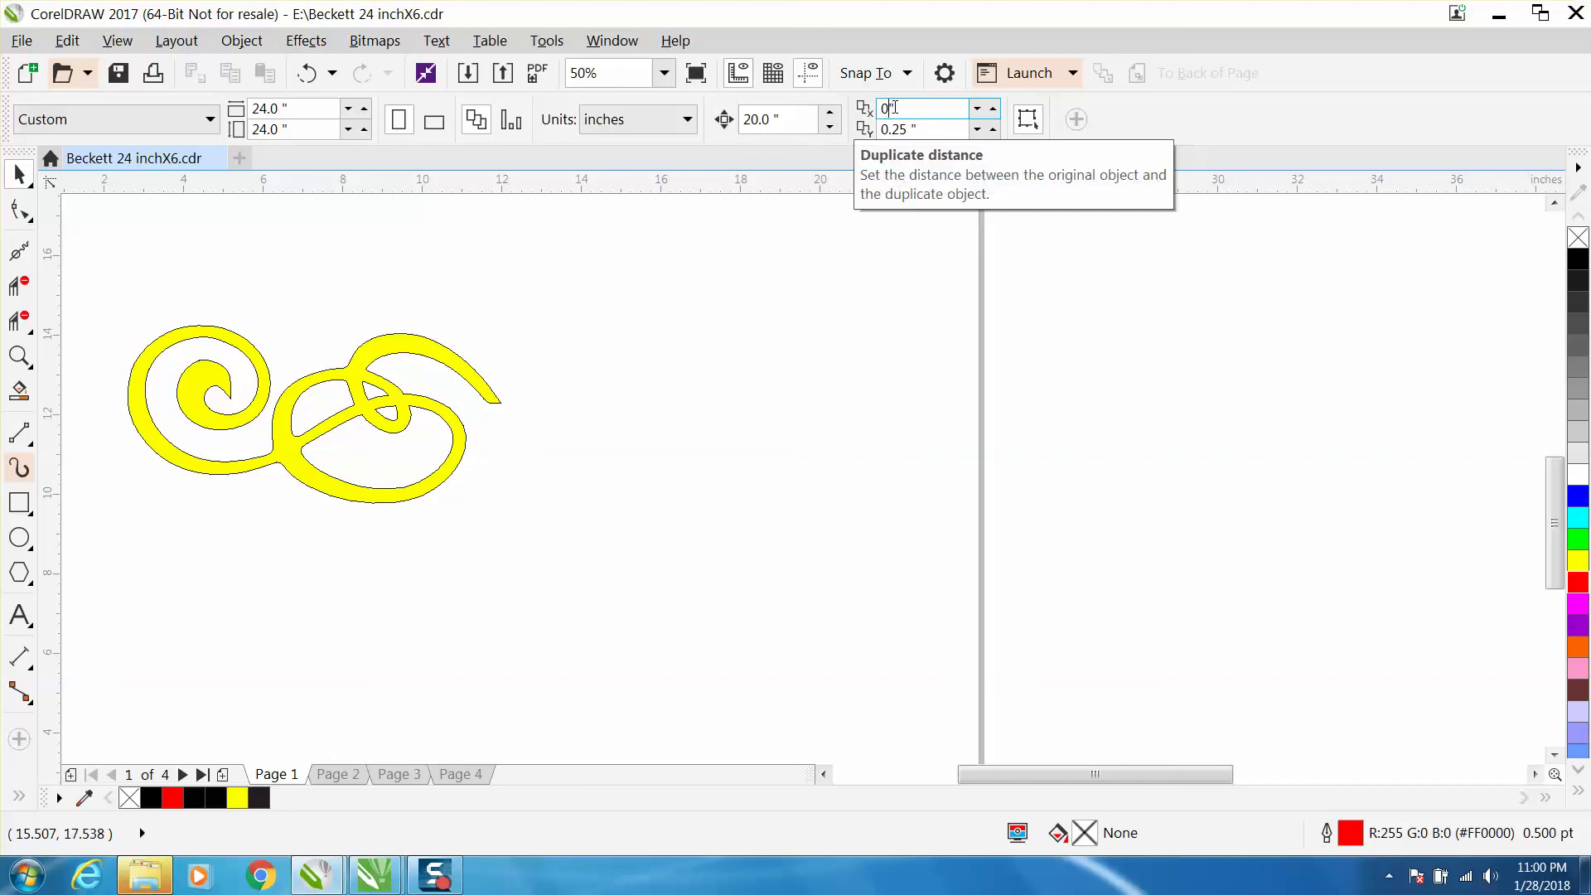
double_click(933, 128)
text(0)
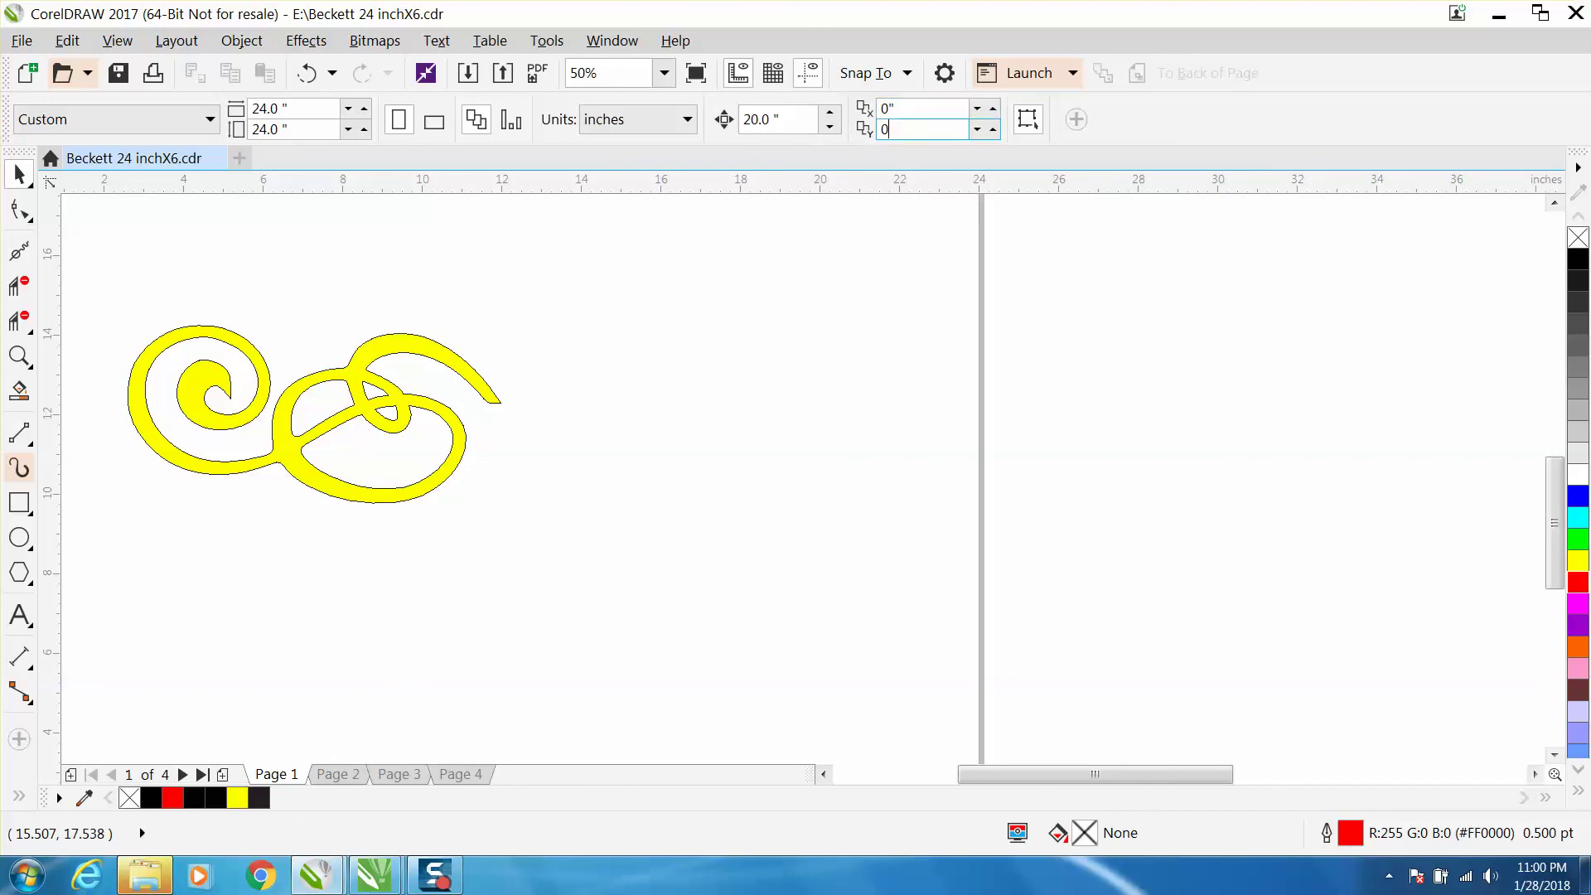
Move the yellow swirl curve off its red outlines and delete it.
click(462, 363)
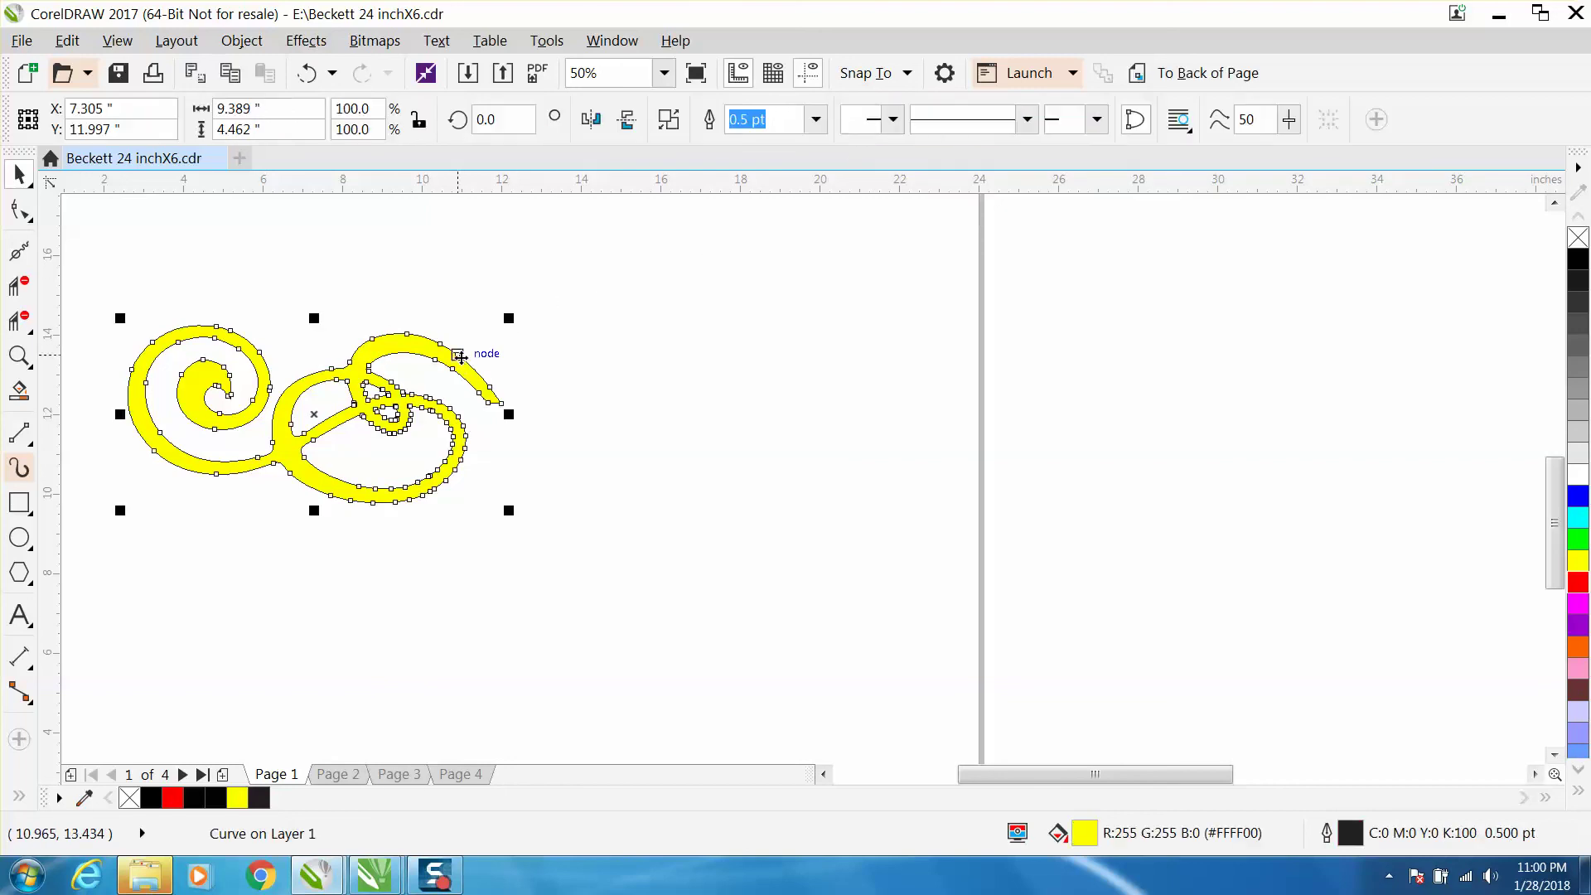
drag(314, 415, 360, 458)
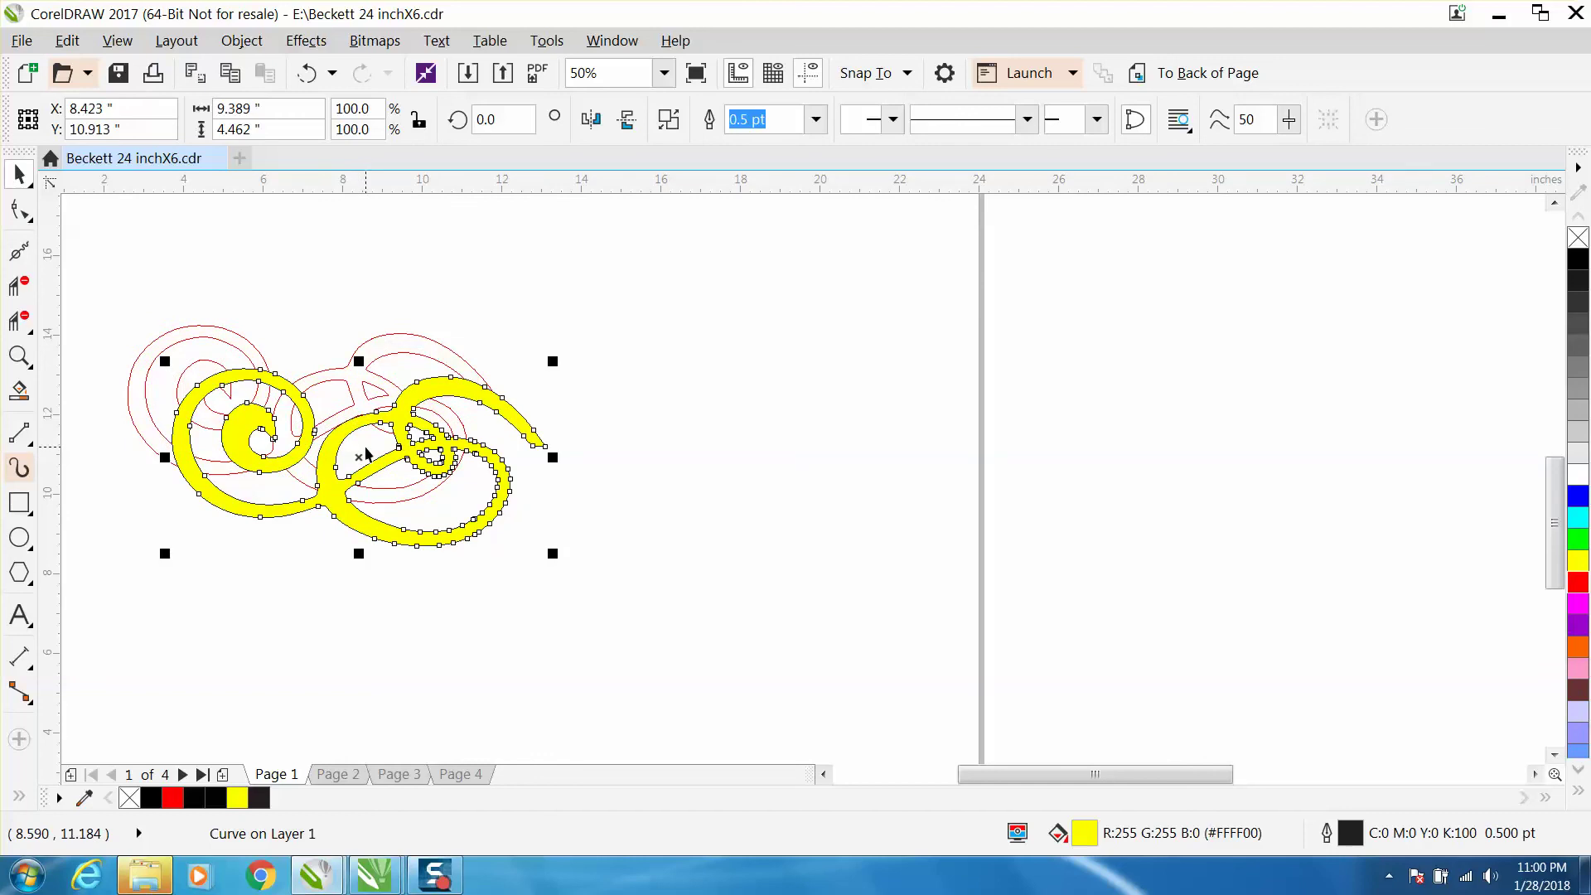
key(Delete)
Smart Fill the inside of the red swirl outline with black.
click(19, 390)
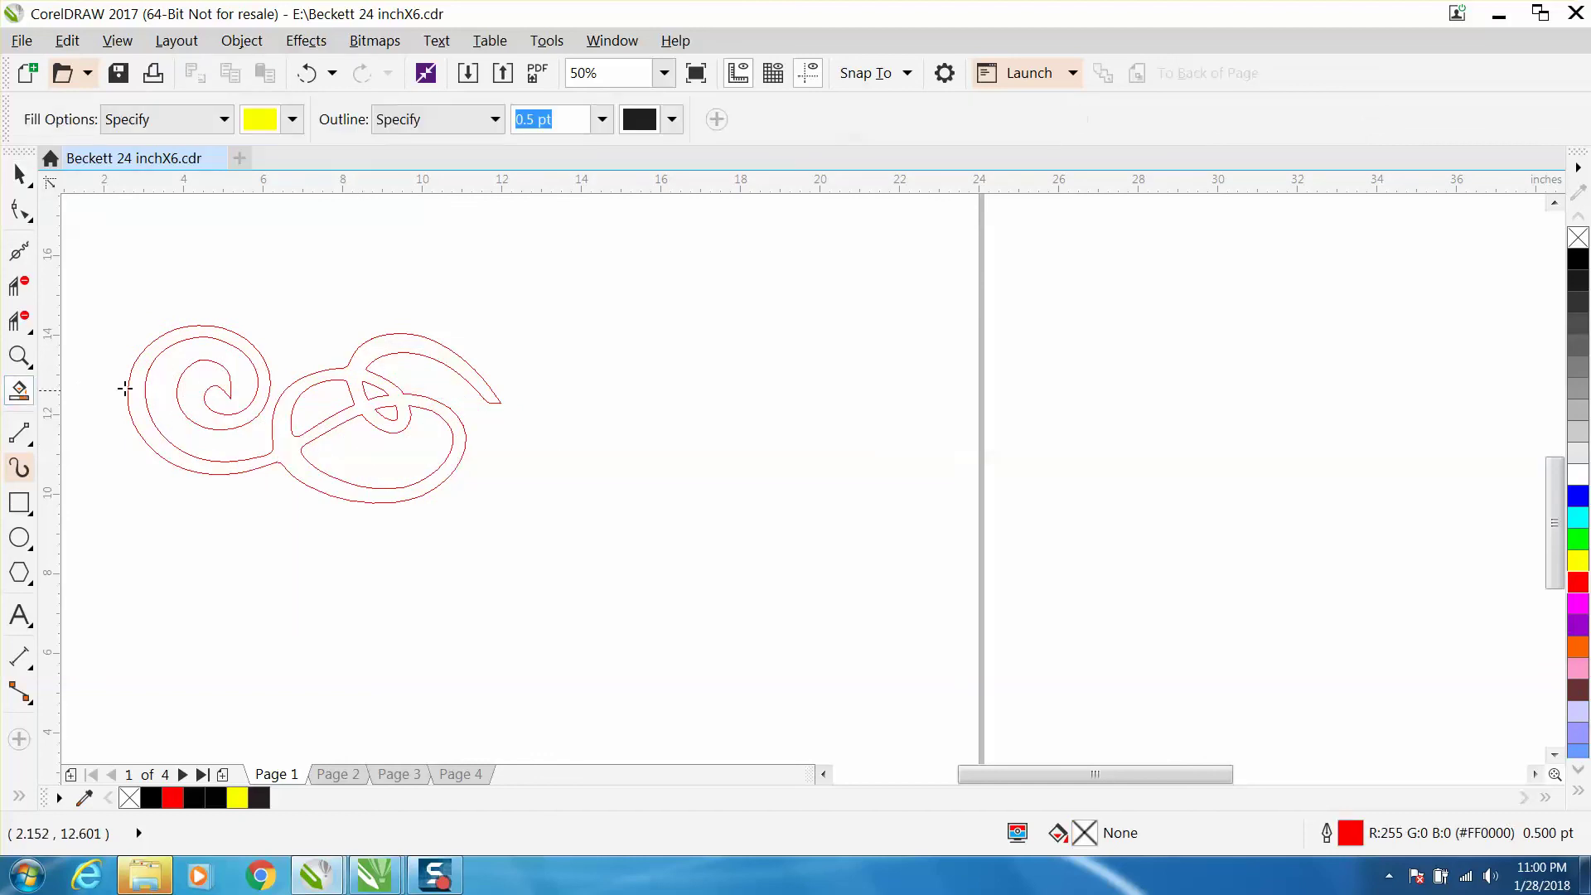
click(292, 119)
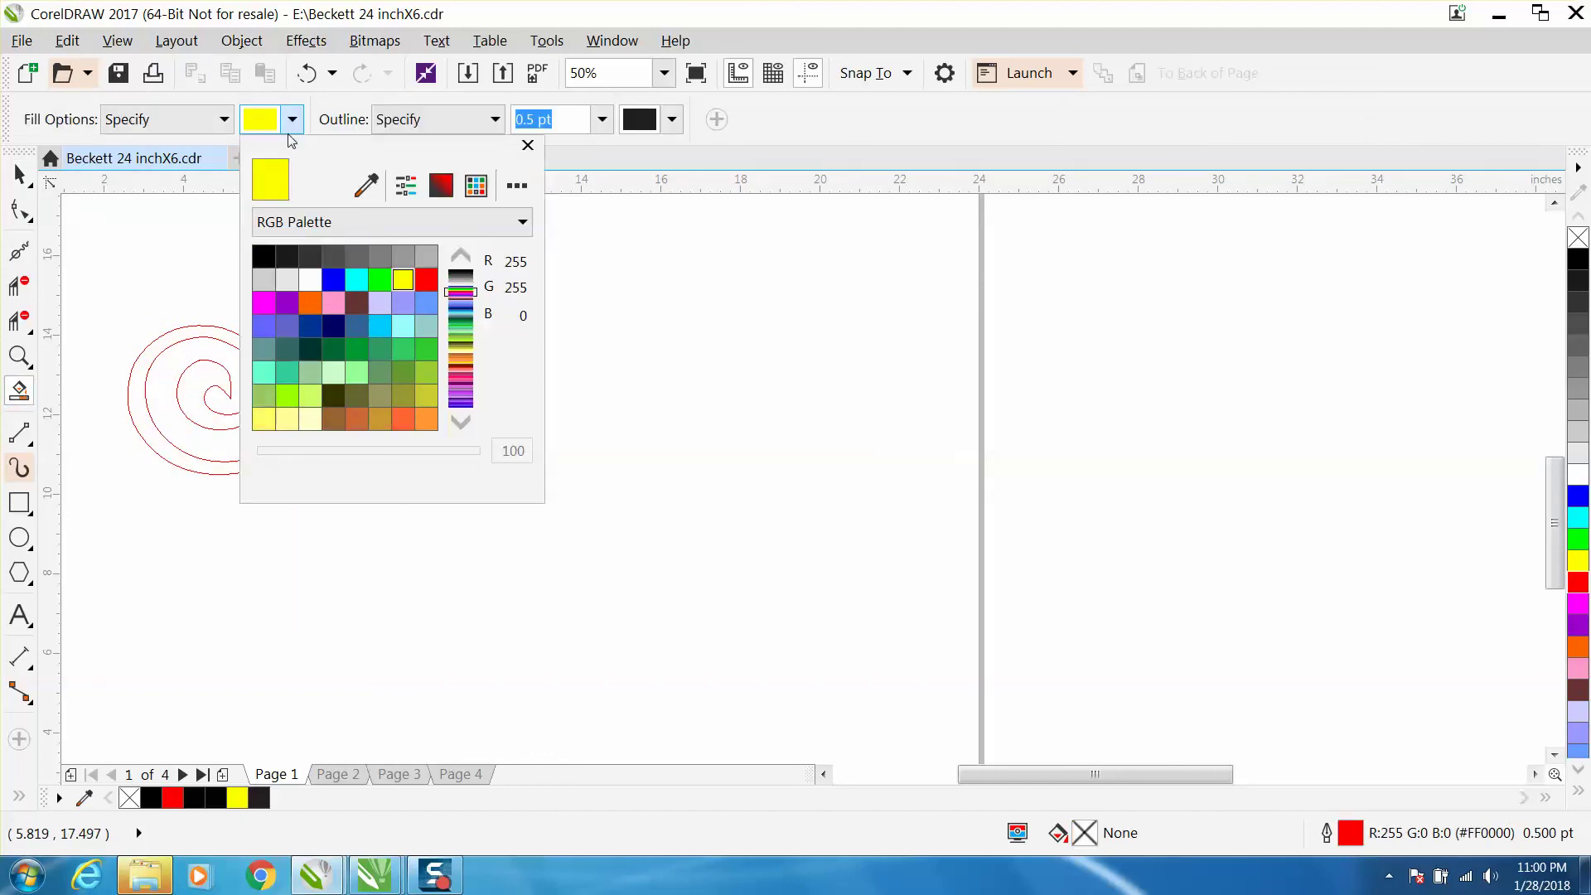
click(262, 257)
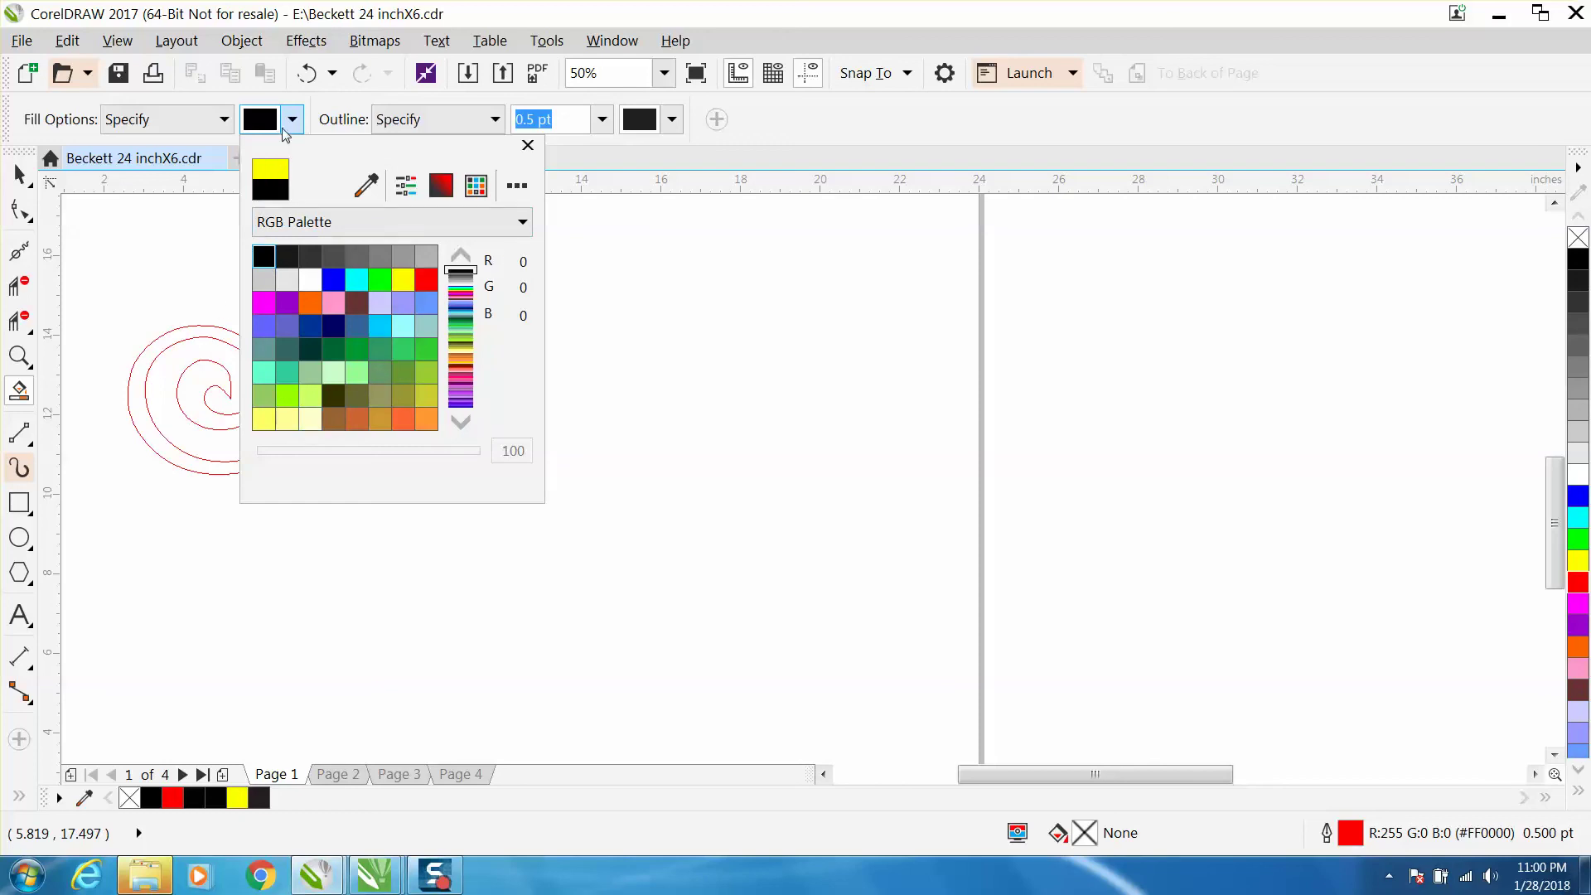
click(196, 340)
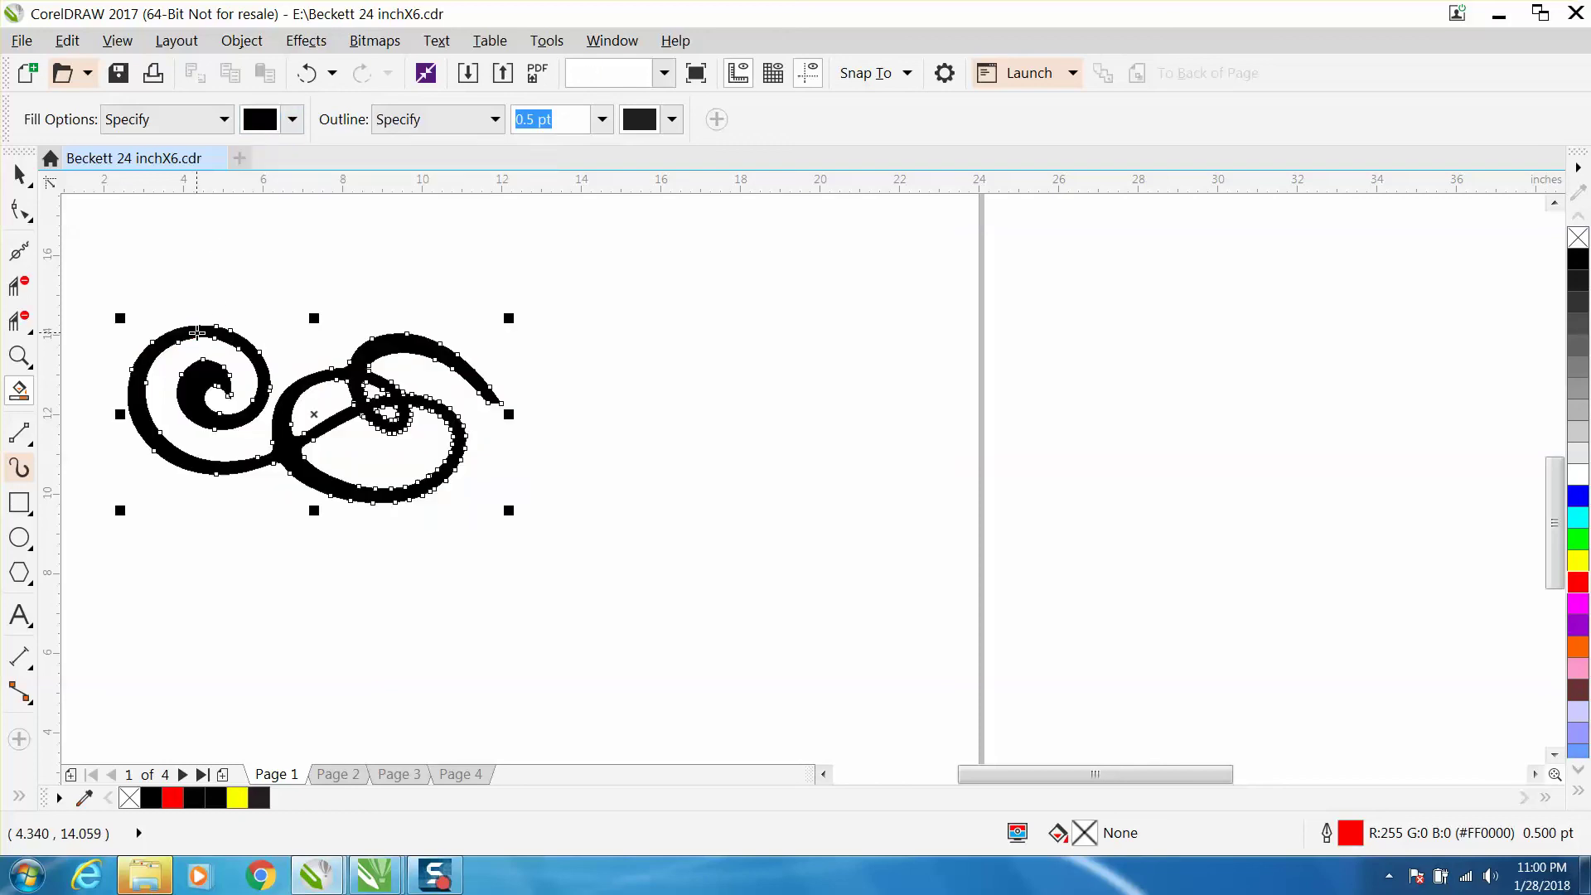
click(27, 183)
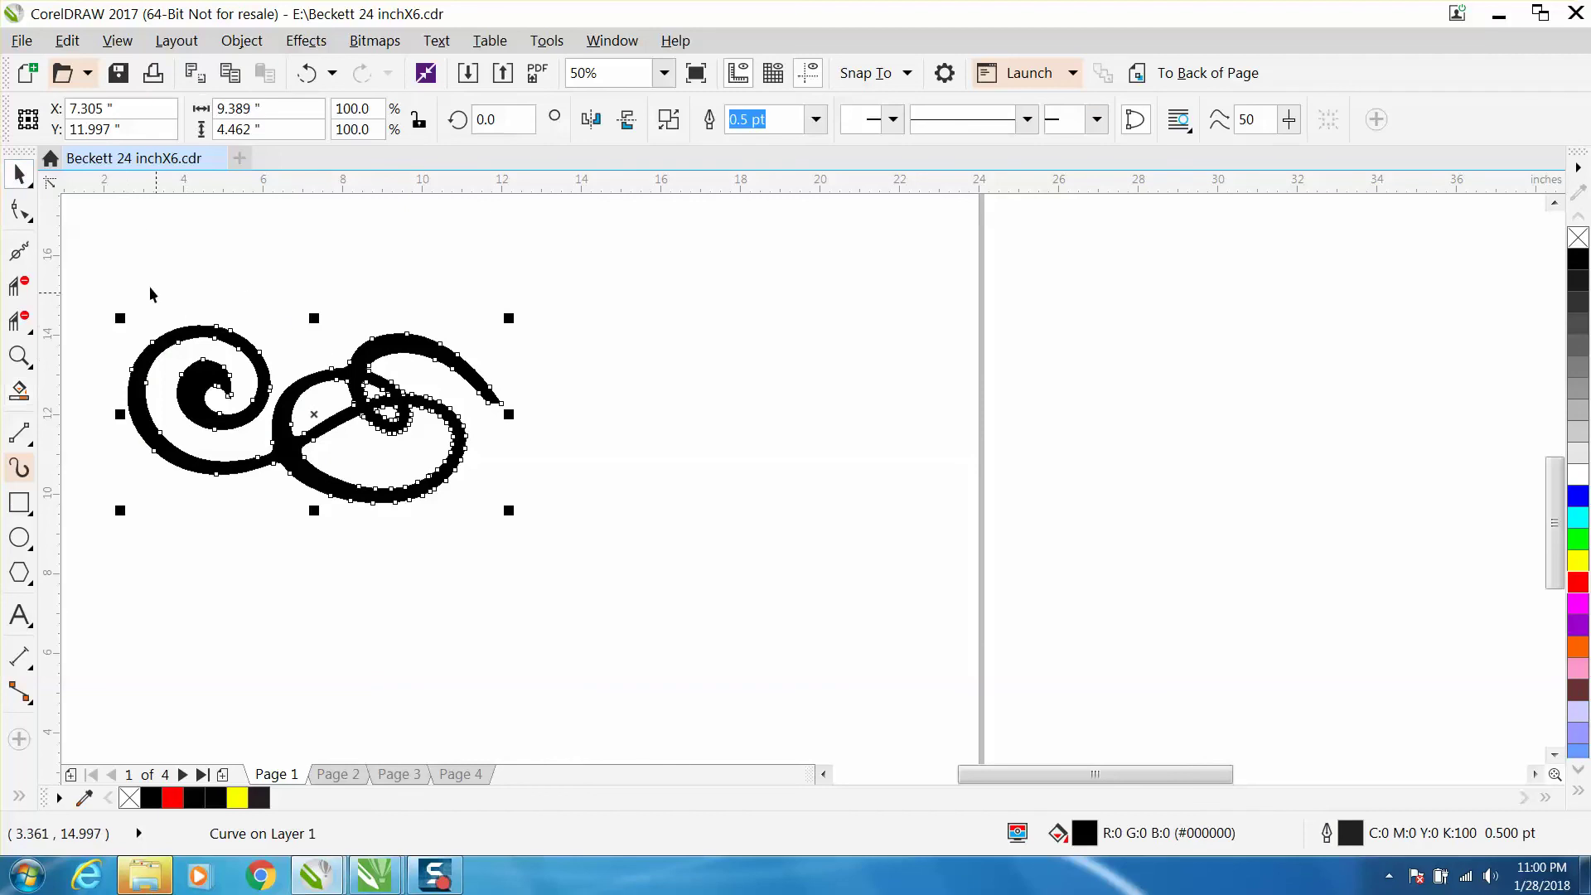
Duplicate the black swirl with 0 offset and drag the copy's left handle across to mirror it rightward.
click(20, 354)
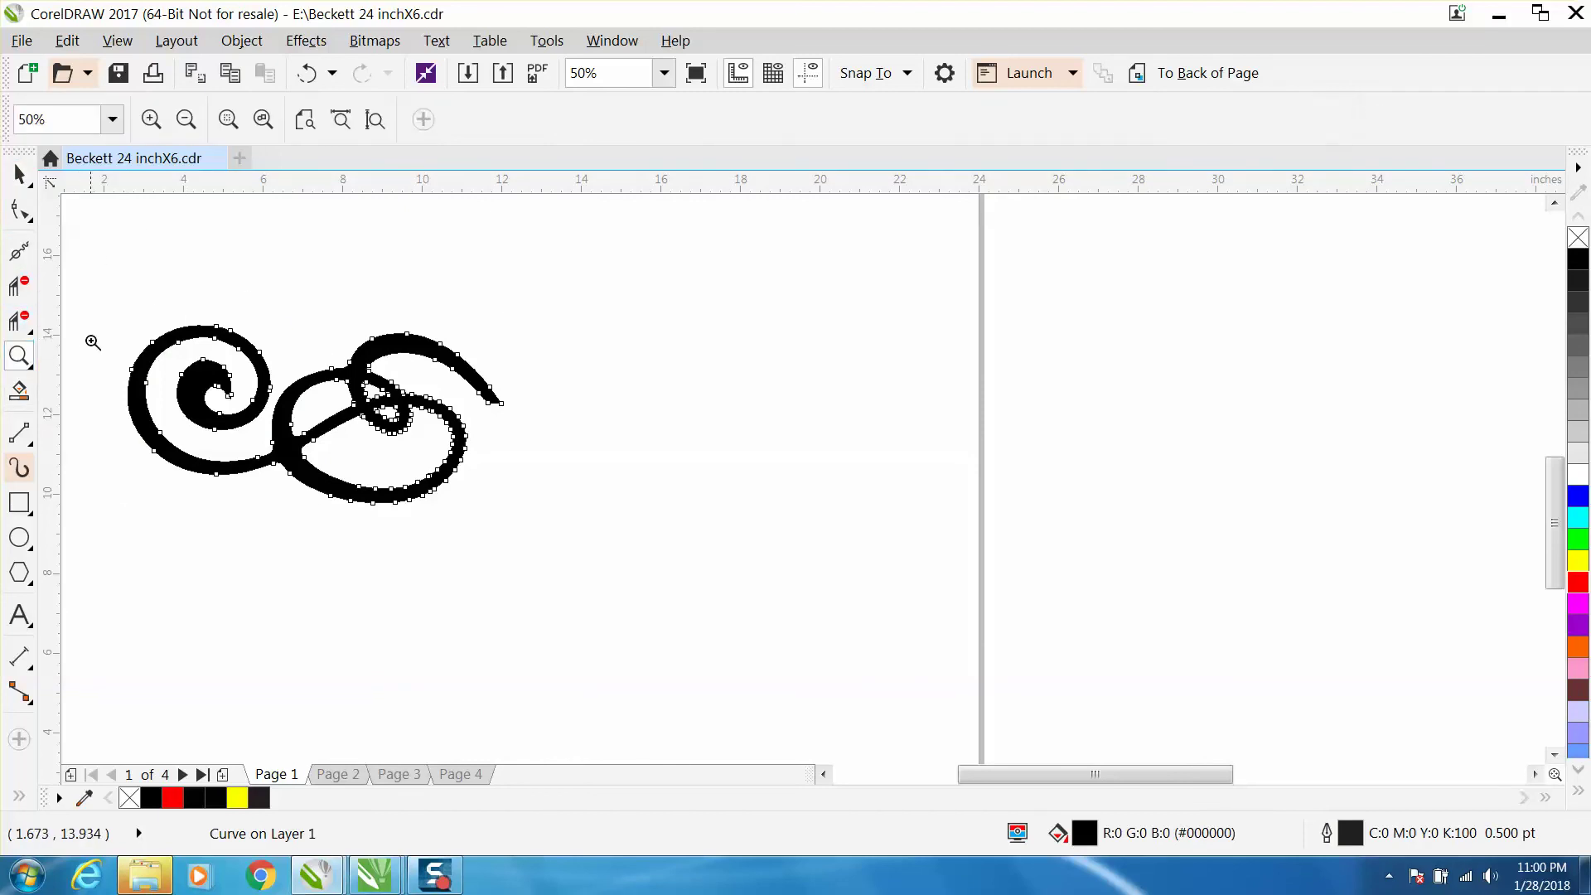
click(26, 176)
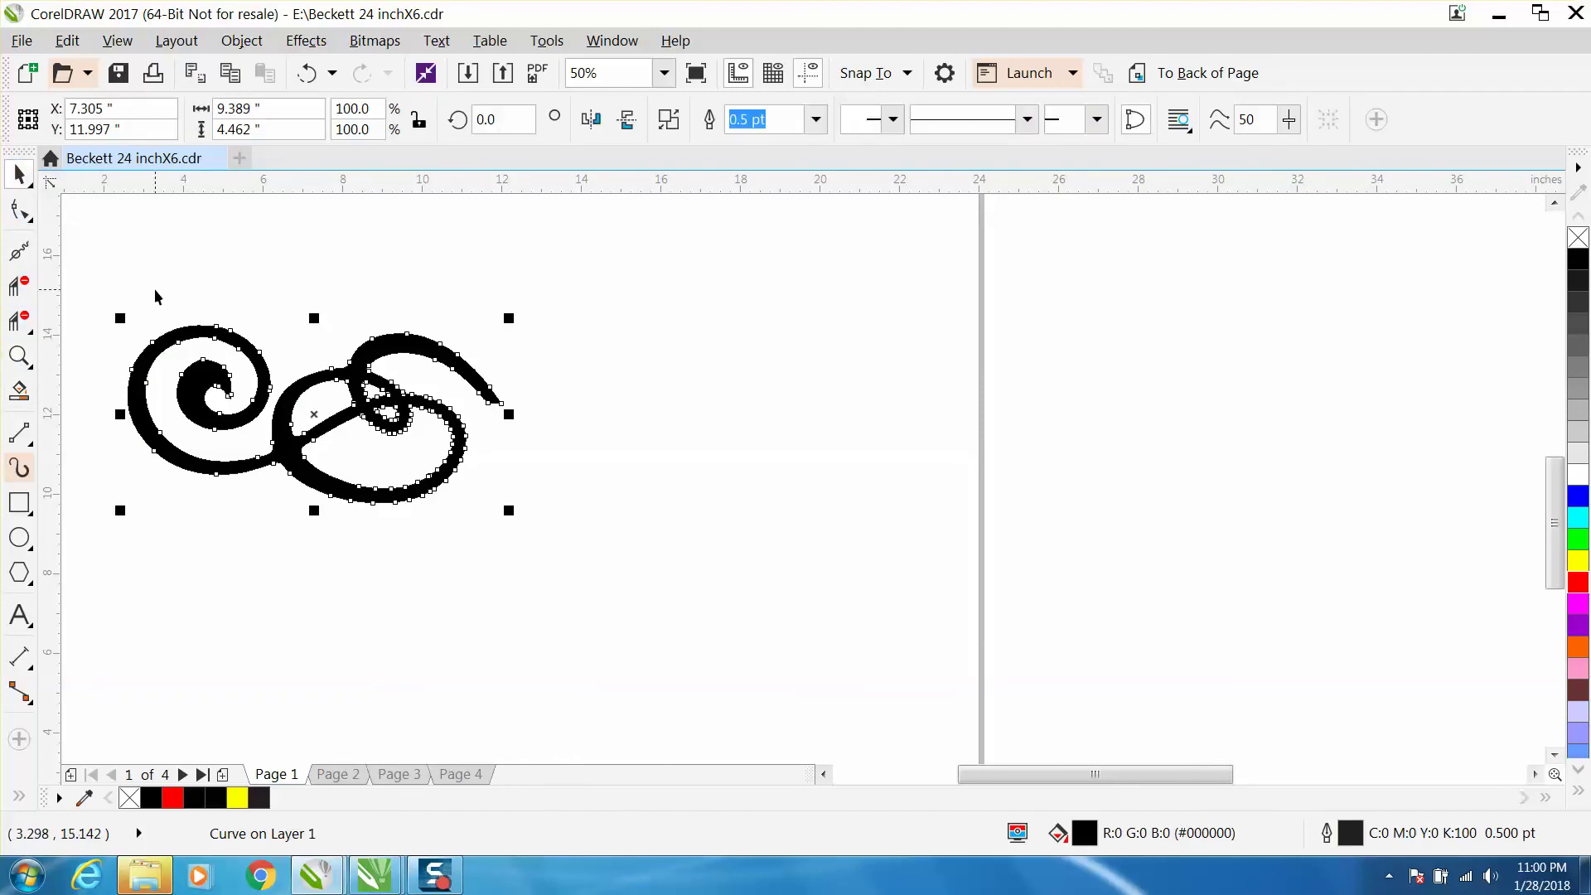
key(ctrl+d)
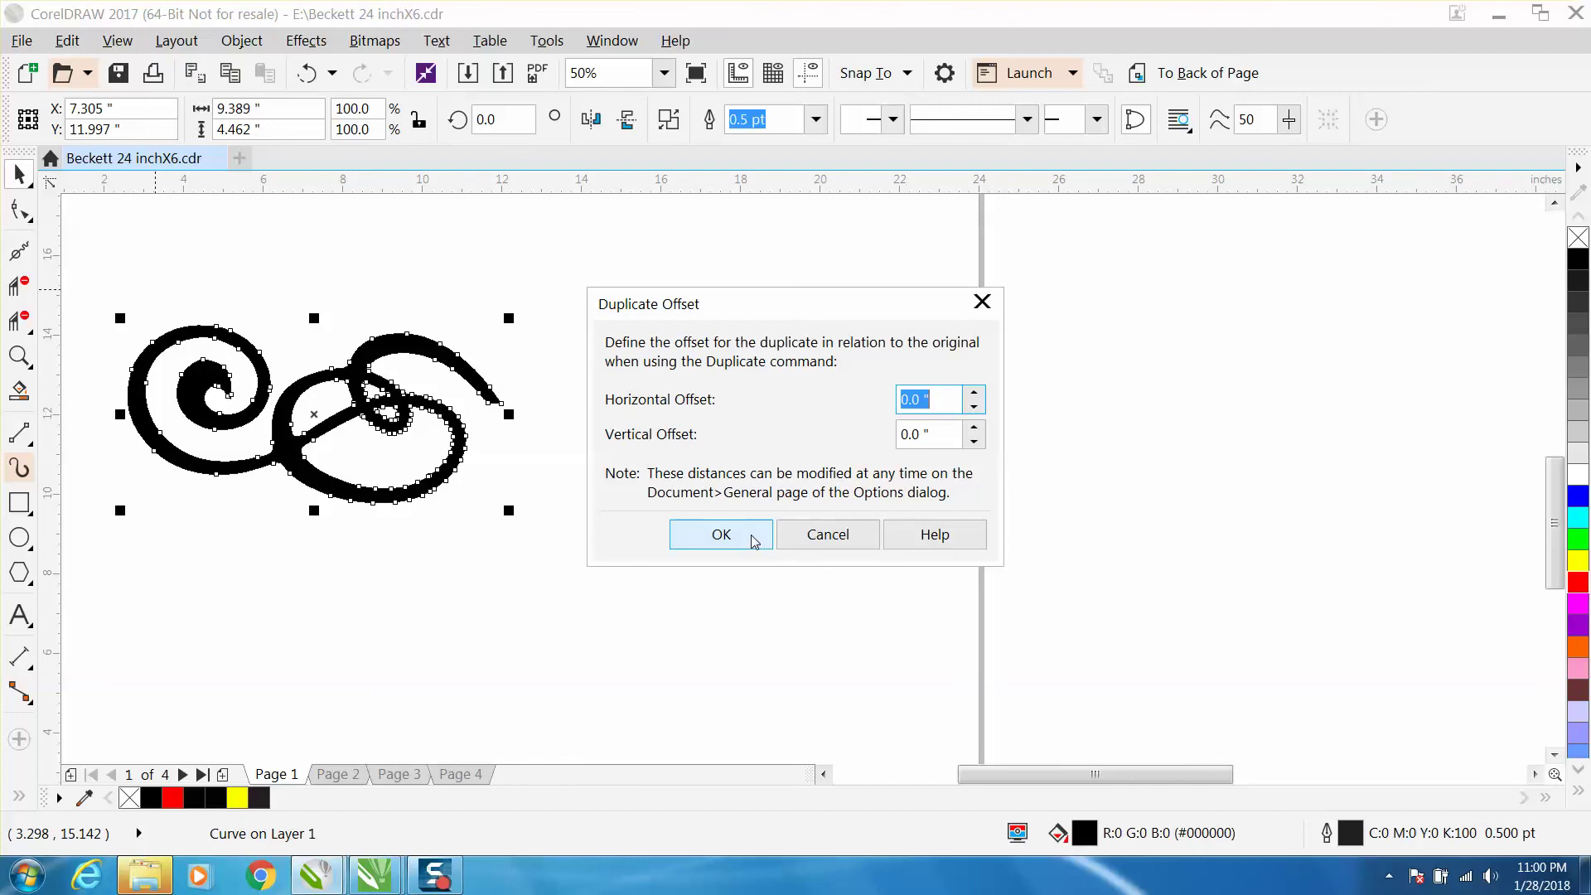
click(720, 535)
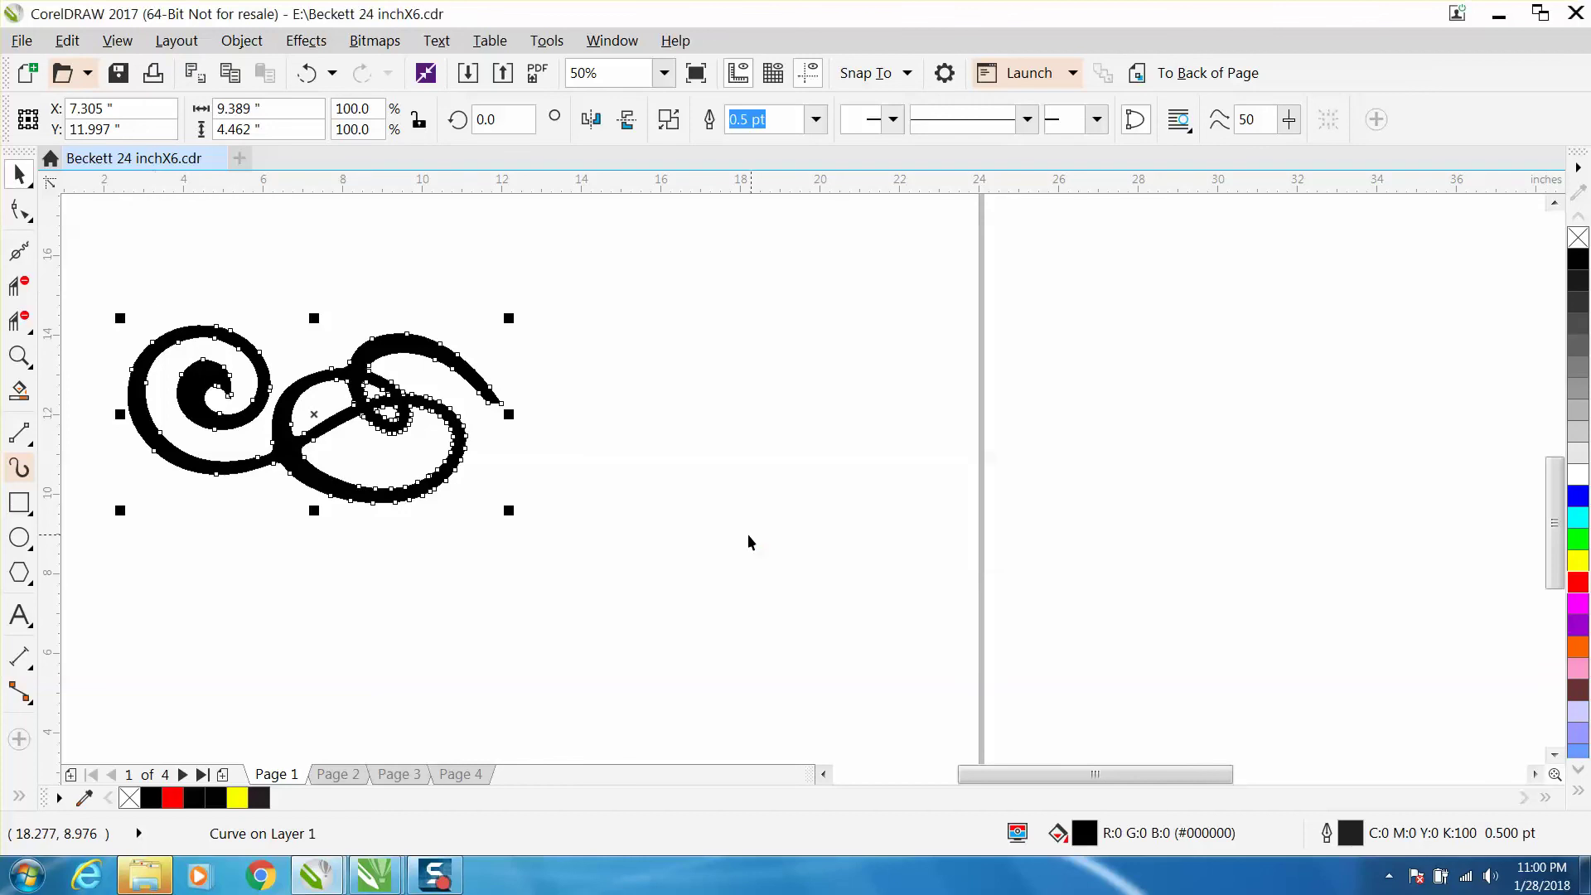
drag(126, 414, 600, 454)
click(489, 494)
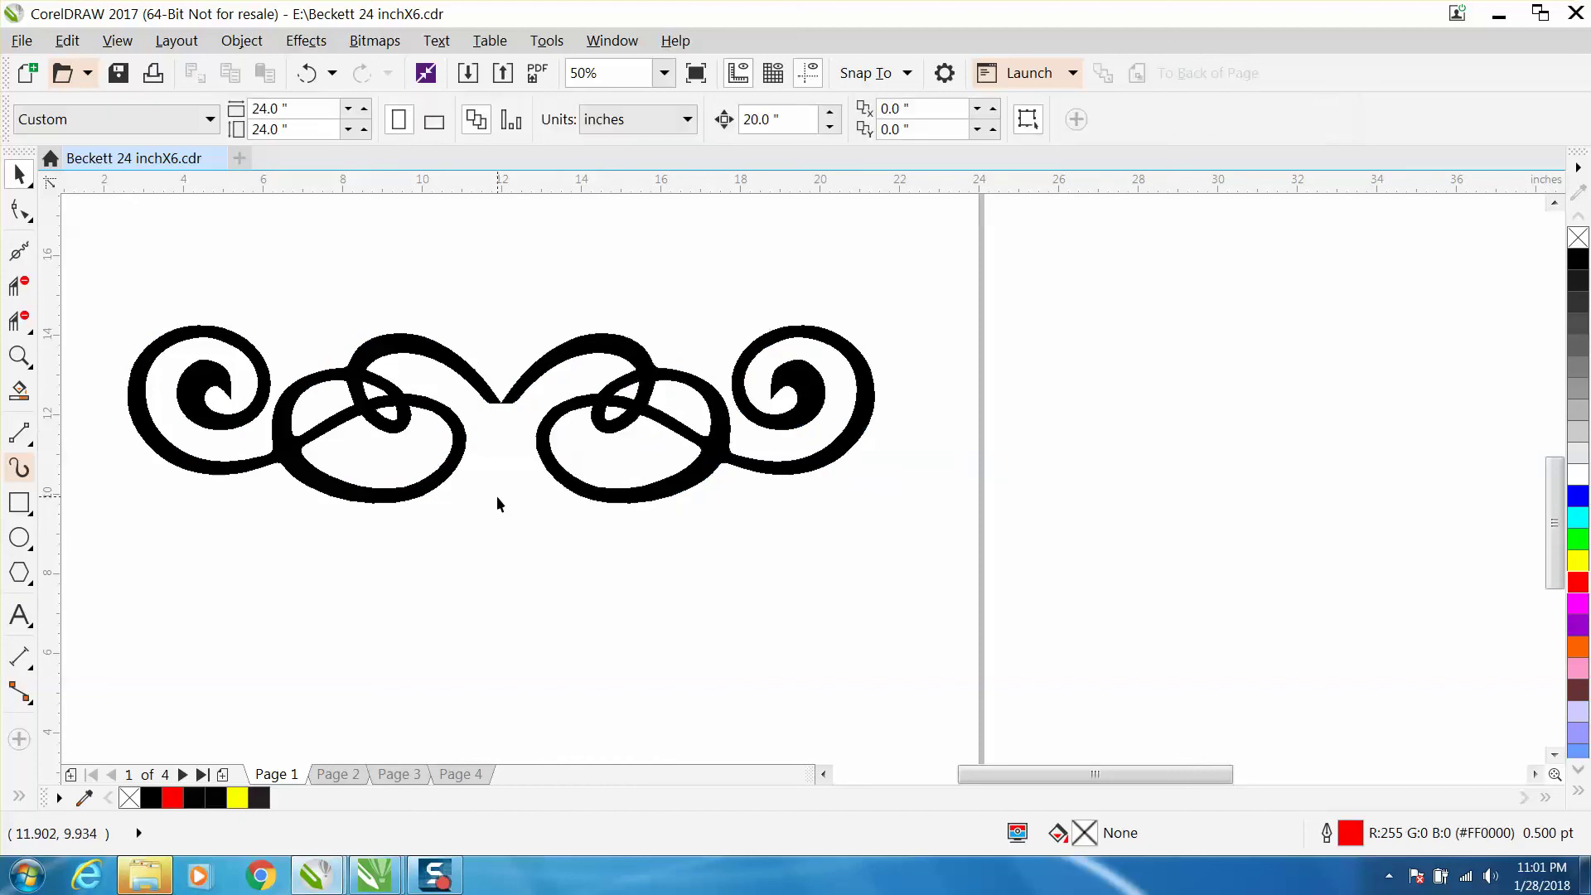
click(19, 356)
drag(407, 335, 615, 399)
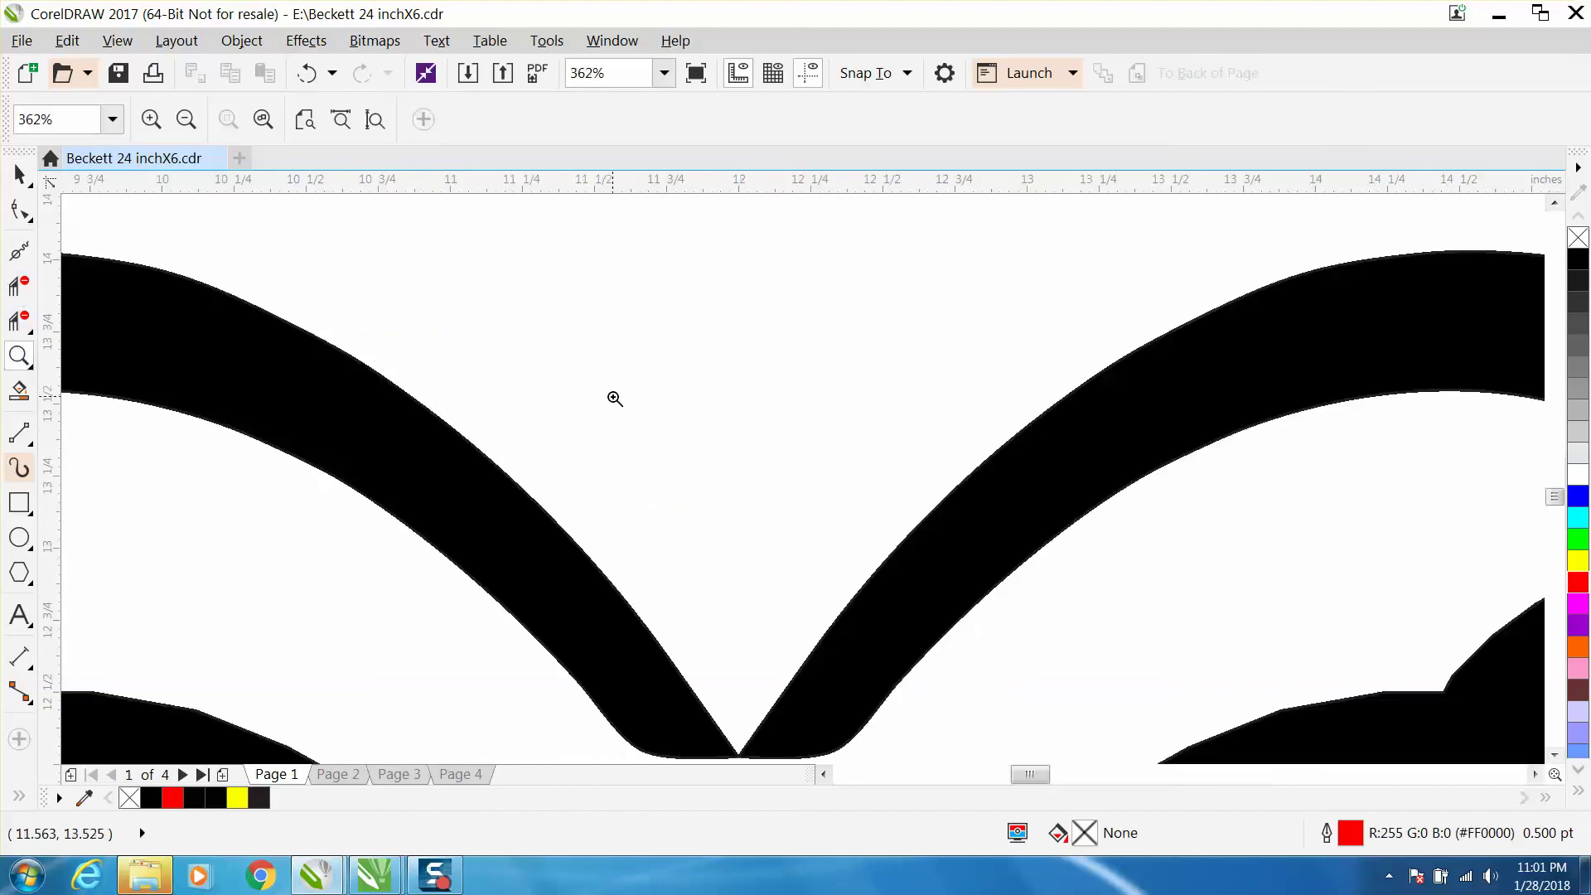
scroll(610, 385, down, 2)
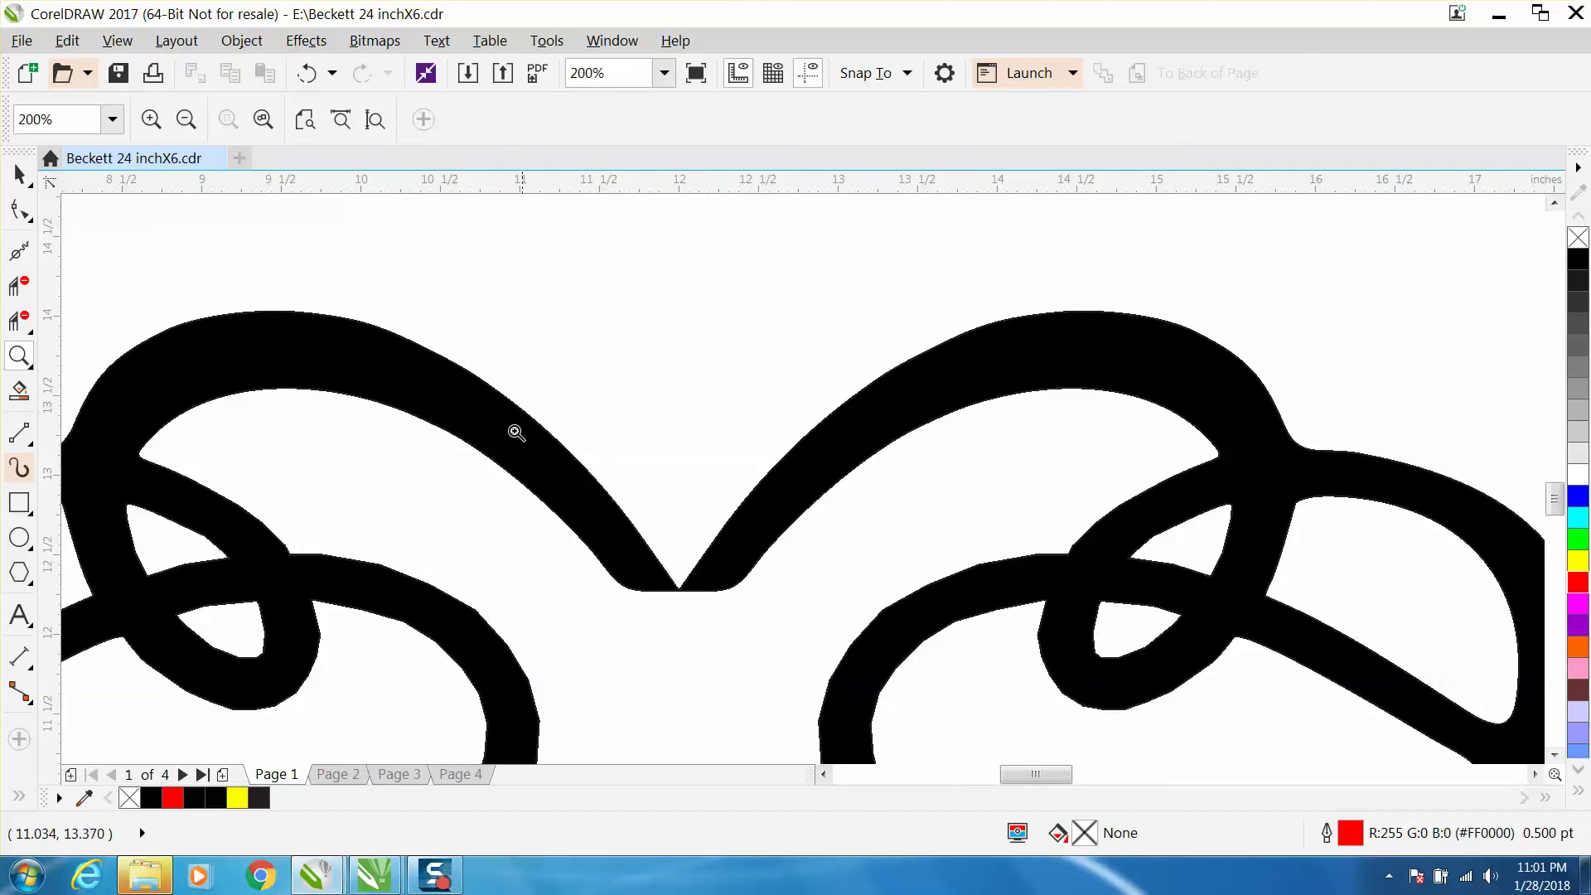
scroll(403, 640, up, 5)
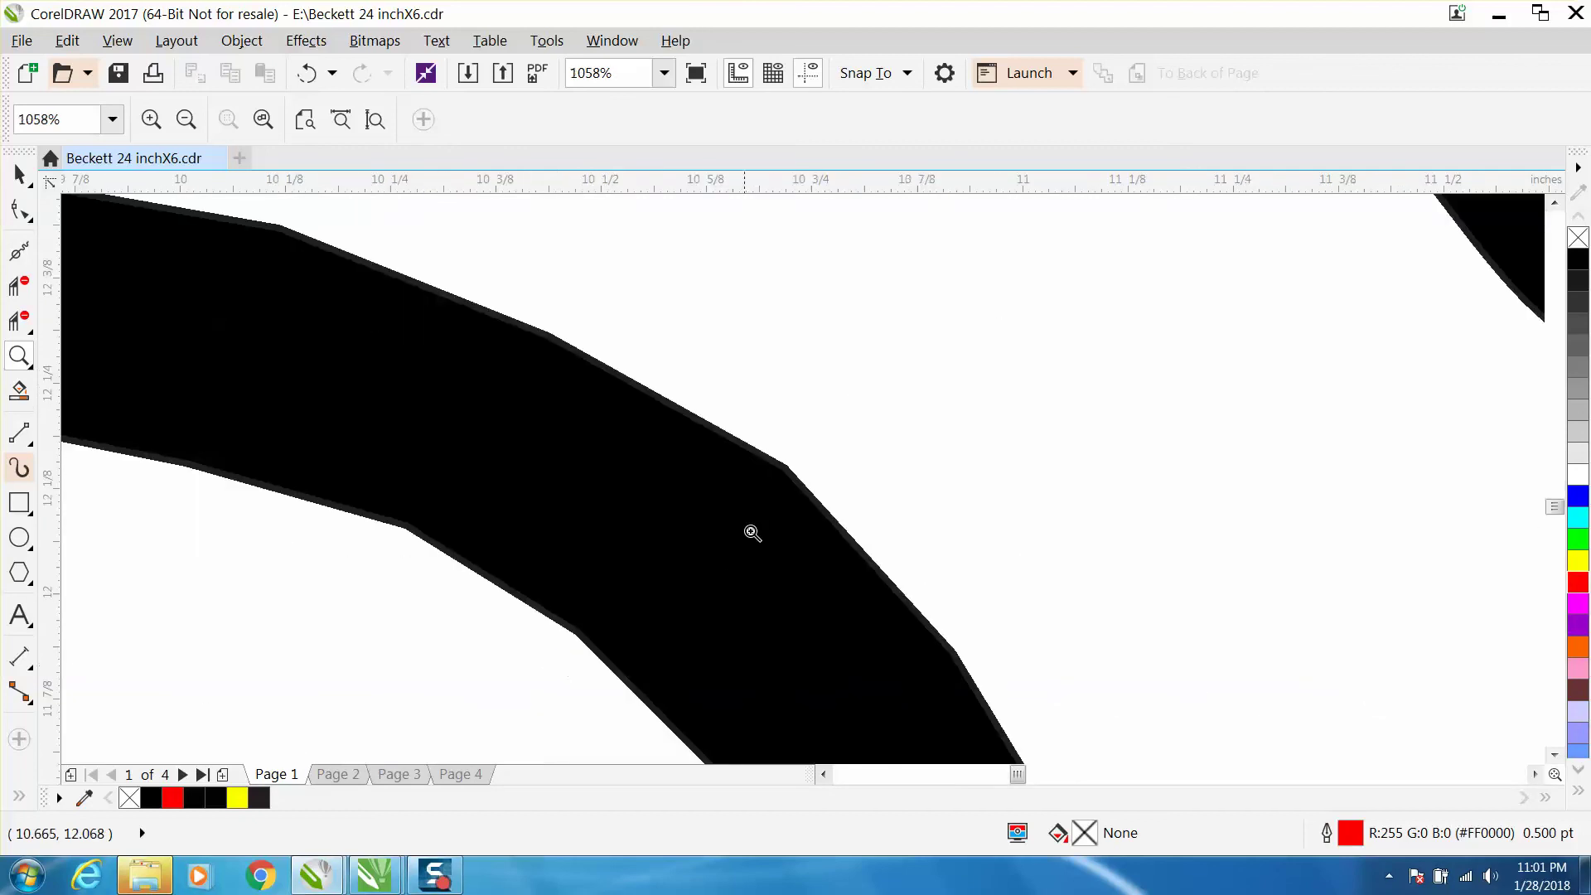
scroll(758, 506, down, 6)
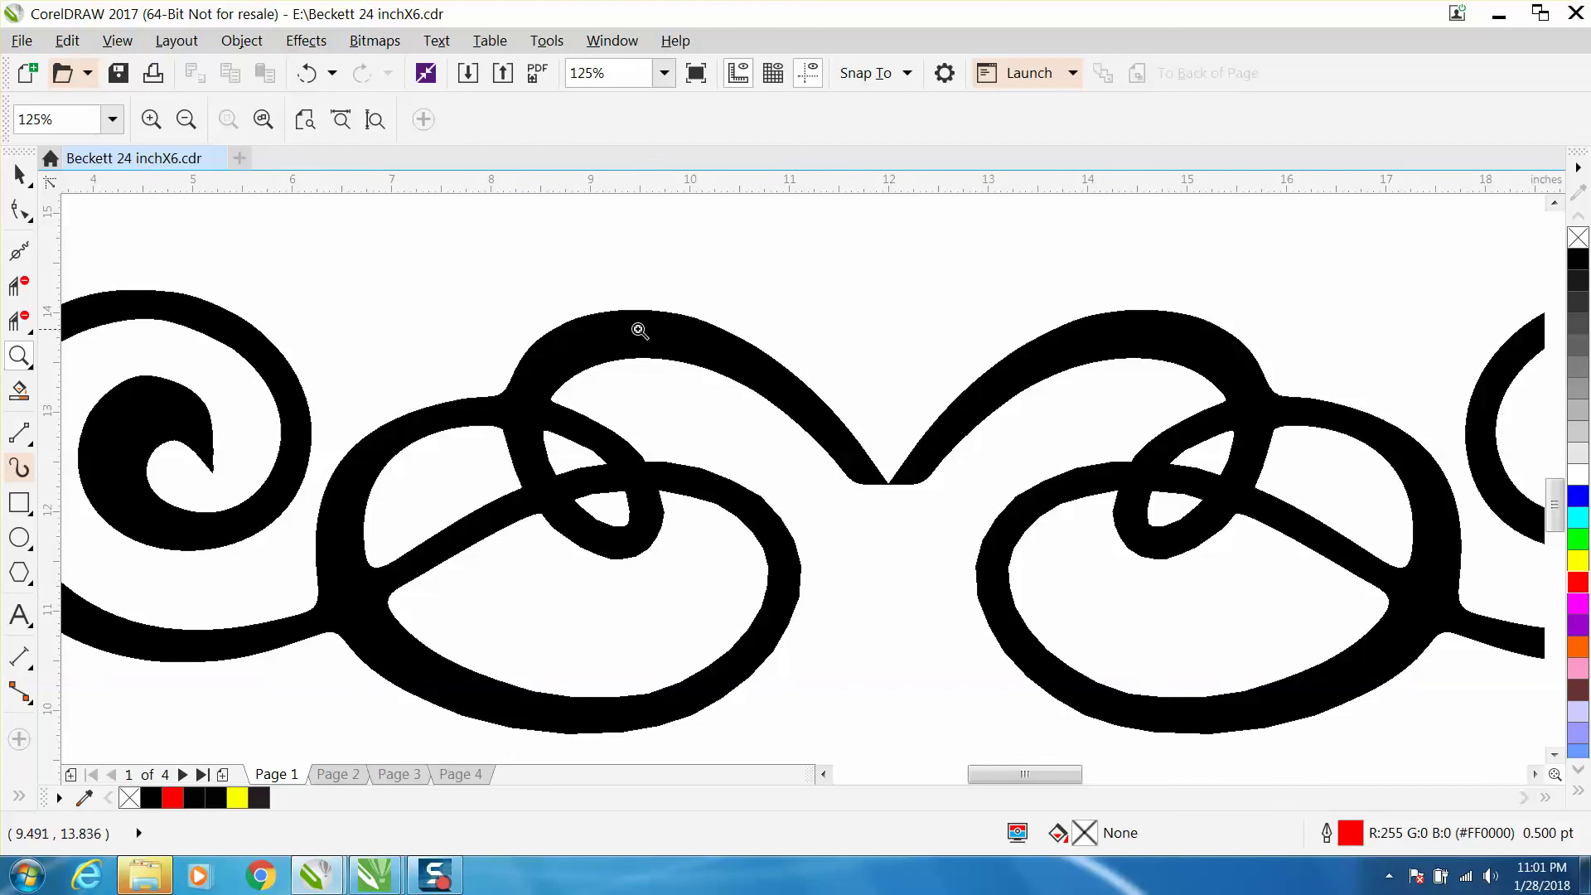
drag(635, 291, 887, 502)
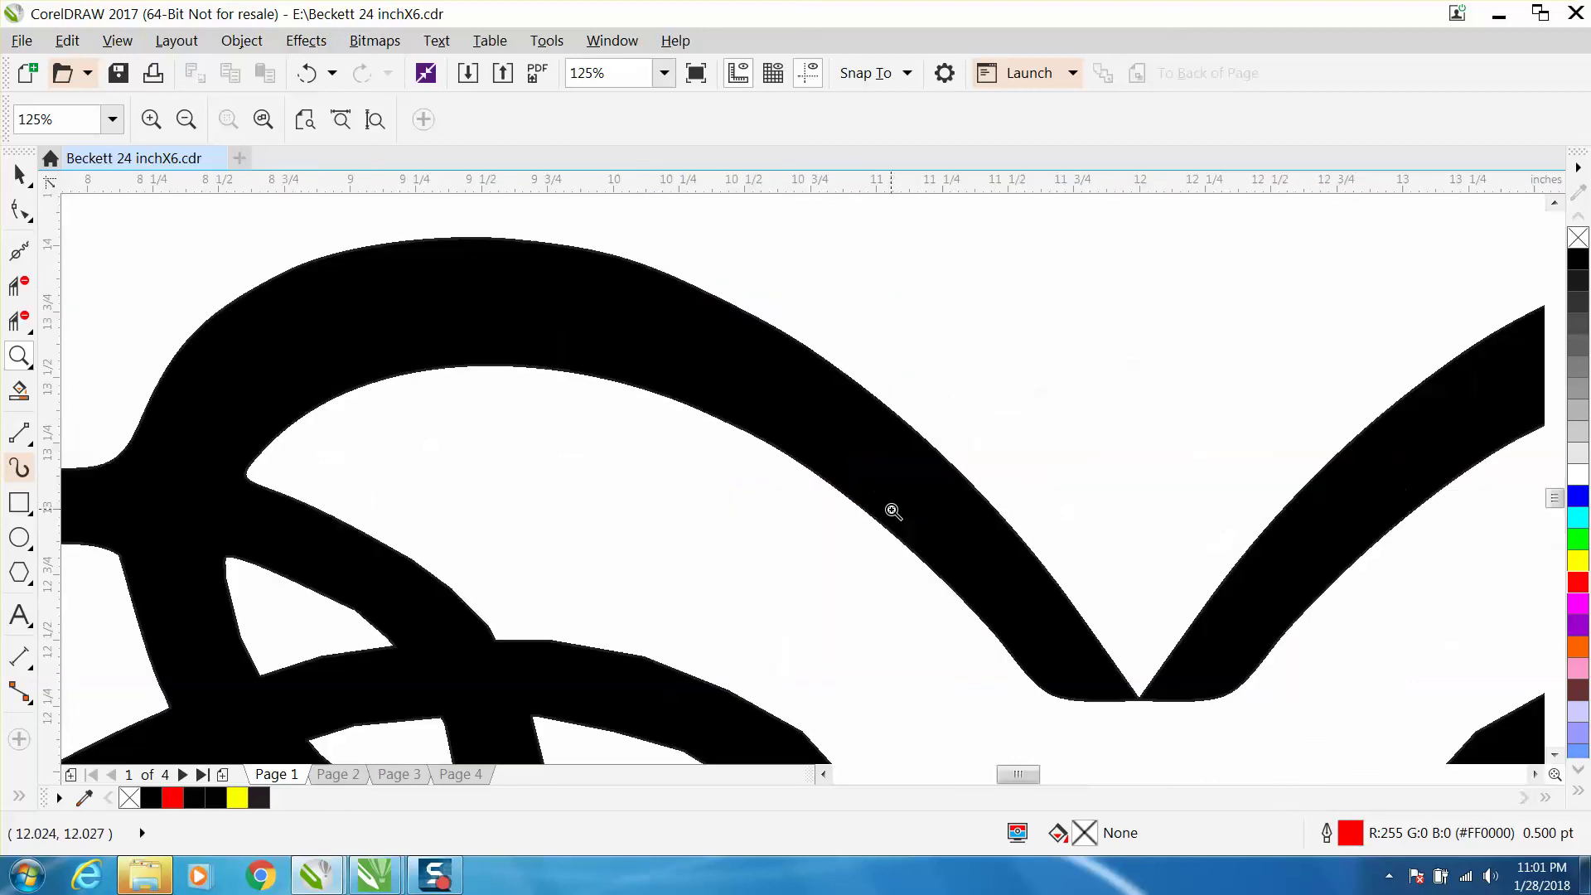
scroll(405, 445, down, 4)
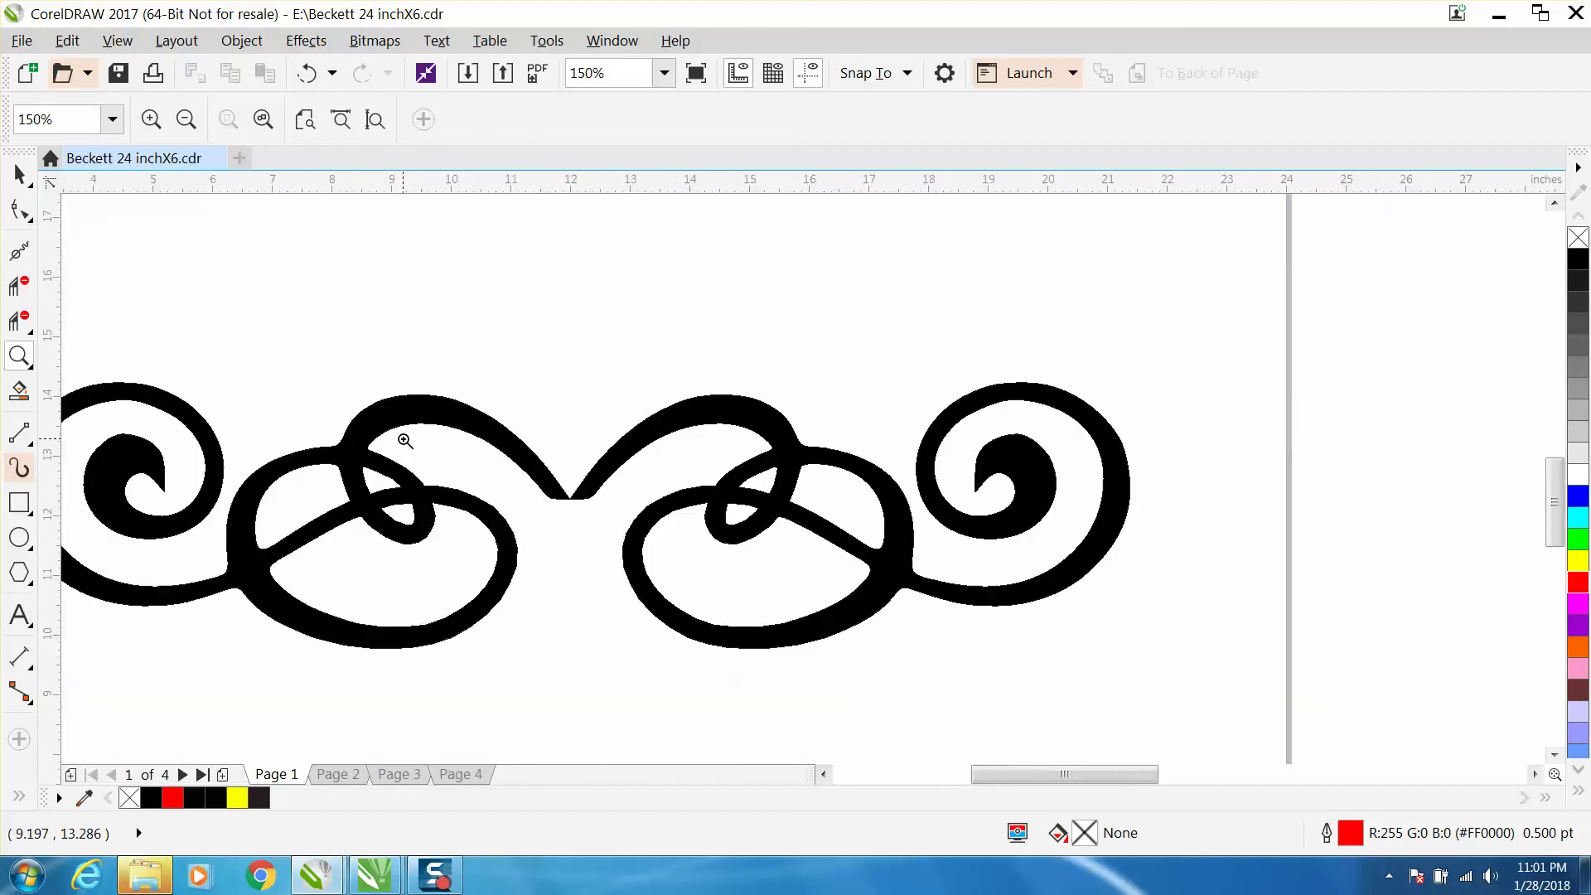
scroll(627, 421, down, 2)
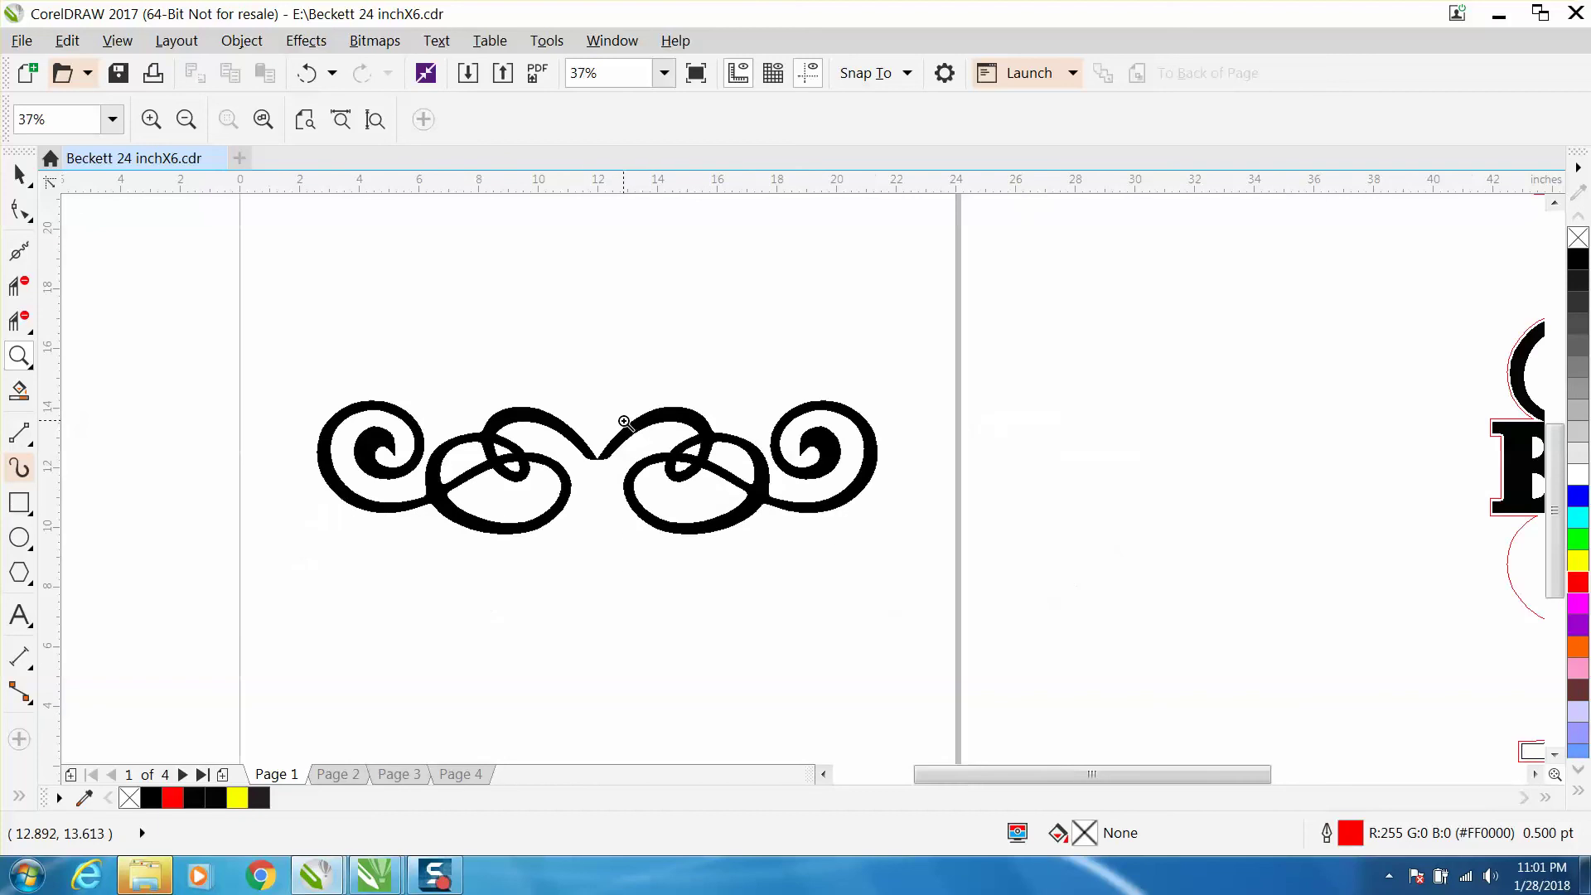